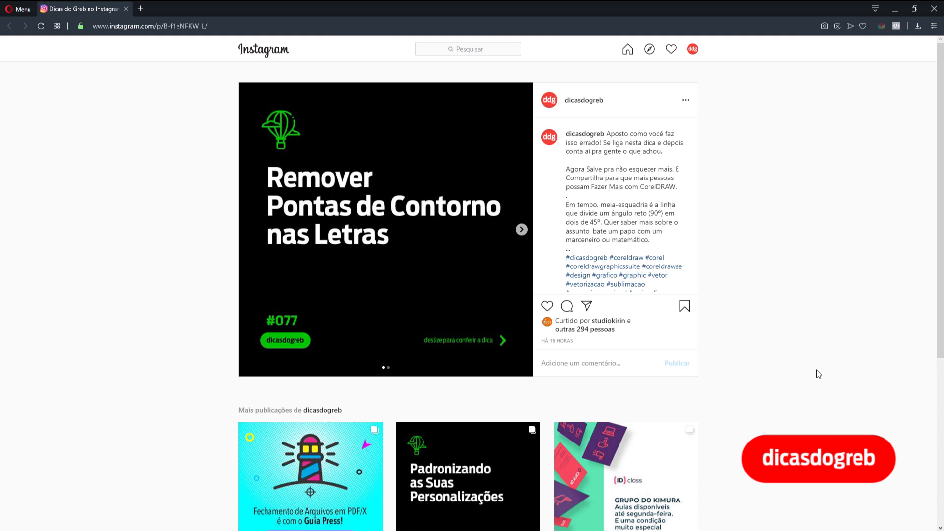
# Step: Look over the Instagram post about removing outline spikes from letters, including its related publications and second slide
pyautogui.scroll(-5, 819, 374)
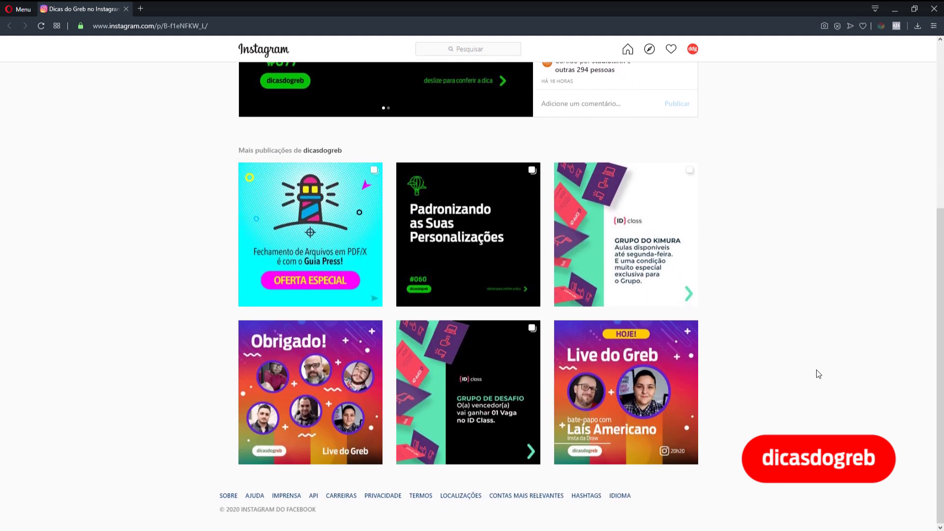
pyautogui.scroll(5, 818, 374)
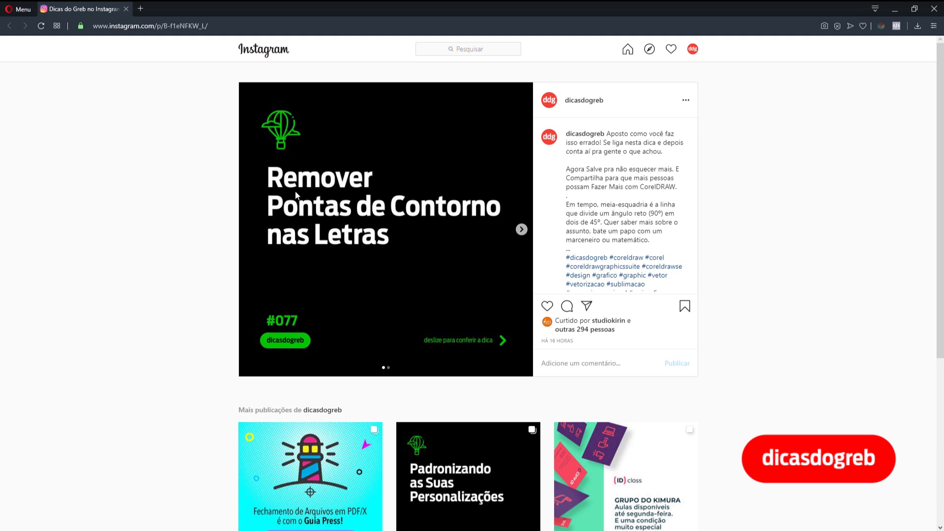
pyautogui.click(522, 230)
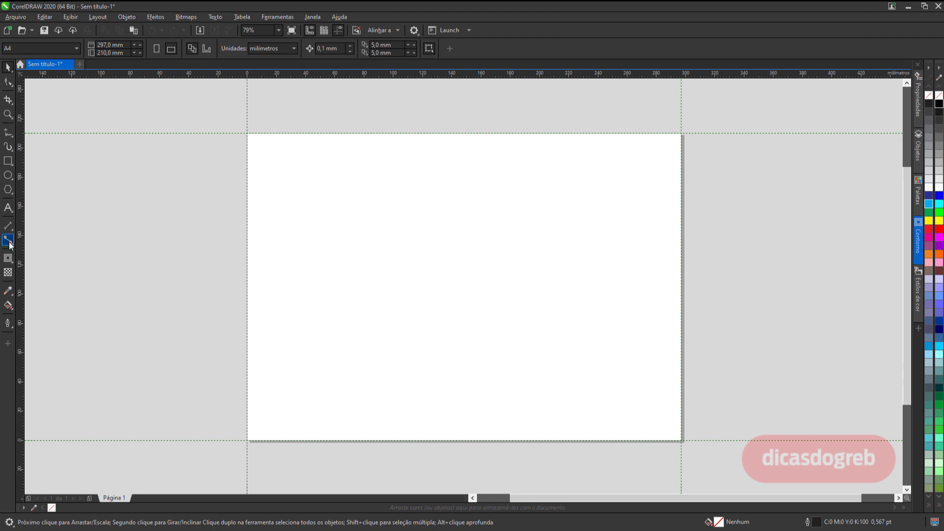
# Step: Add the artistic text "MAVERICK AWAY" and center it on the page
pyautogui.click(7, 208)
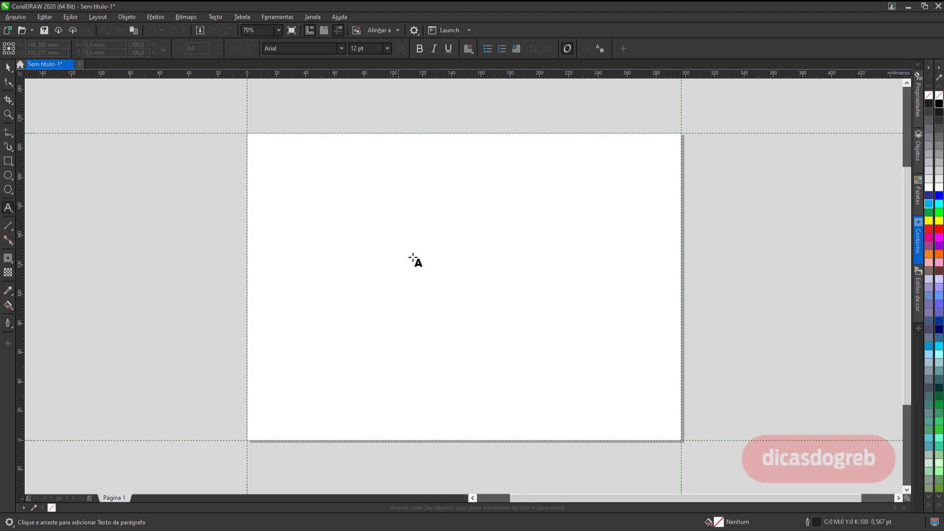
pyautogui.click(457, 238)
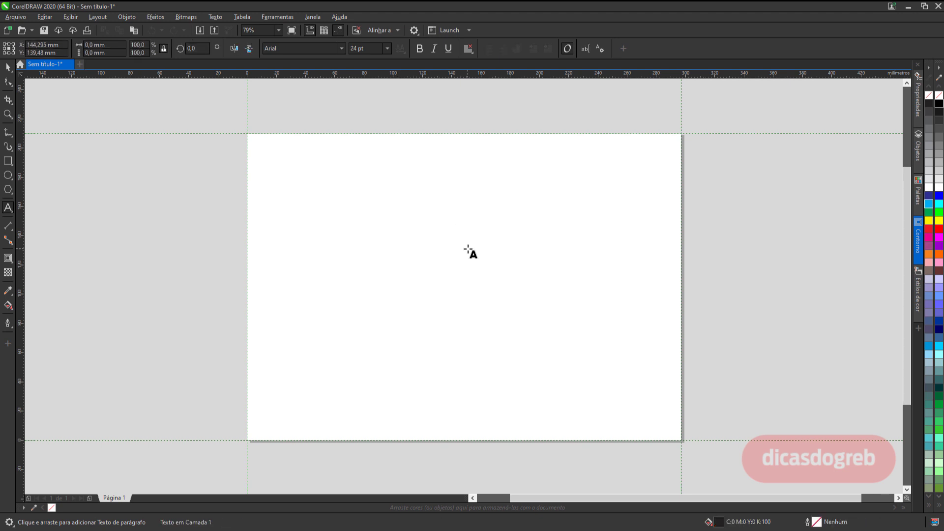
pyautogui.write('MAVERI')
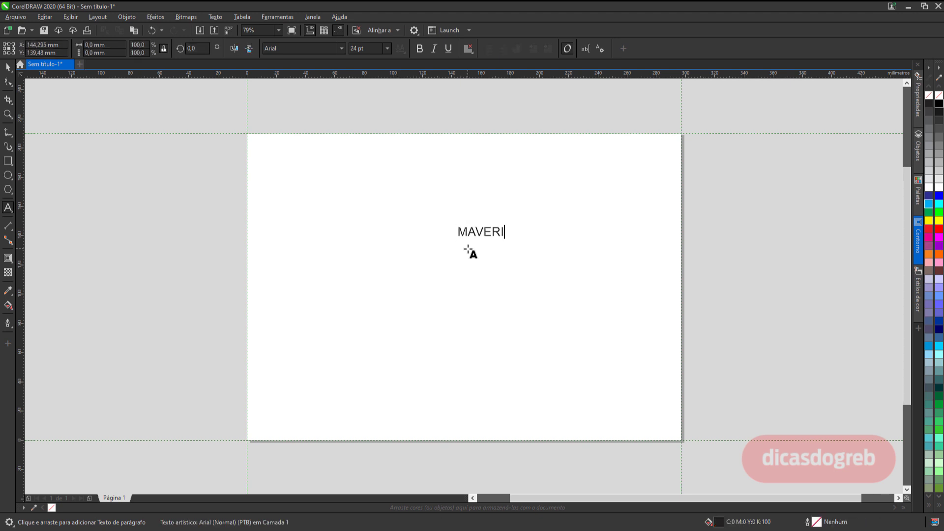
pyautogui.write('CK AWAY')
pyautogui.hotkey('ctrl', 'space')
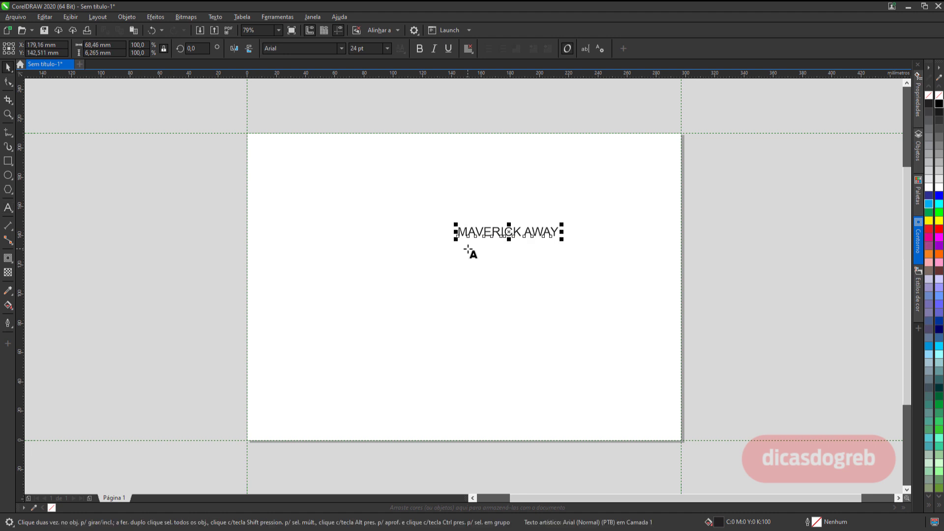
pyautogui.press('p')
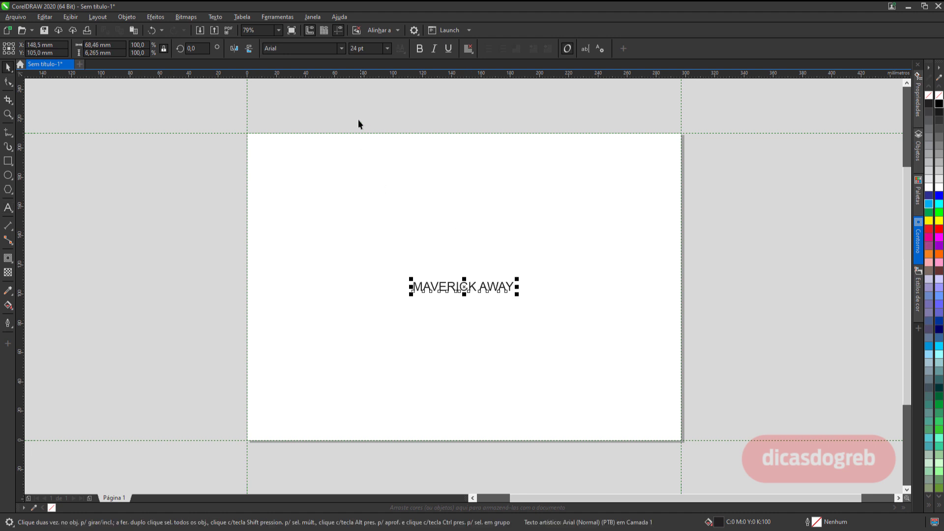
# Step: Set the text to the Impact font at 60 pt and center it on the page again
pyautogui.click(340, 51)
pyautogui.click(341, 49)
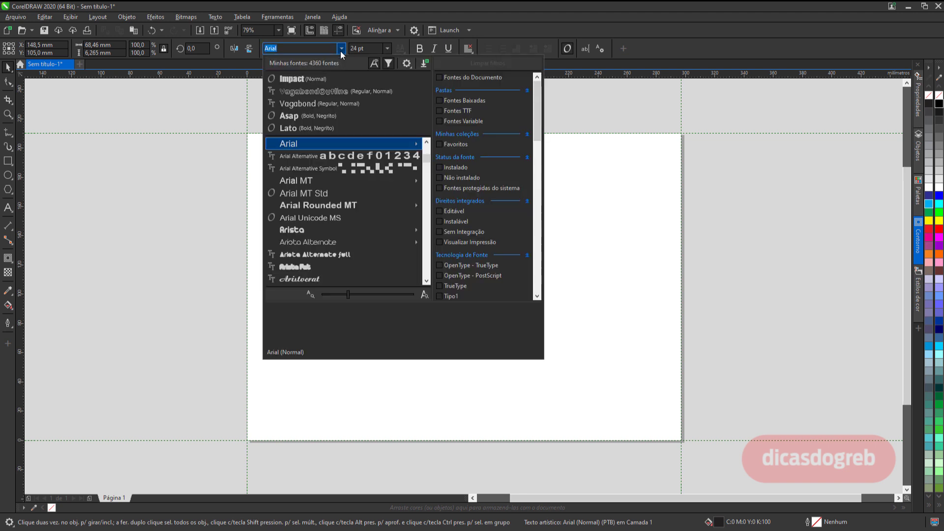
pyautogui.click(329, 79)
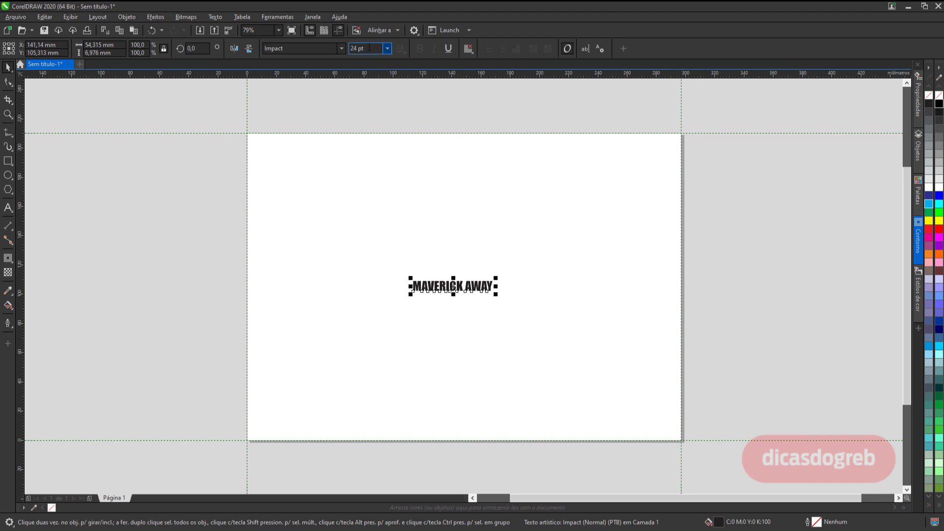
pyautogui.moveTo(366, 50); pyautogui.dragTo(340, 53)
pyautogui.write('60')
pyautogui.press('Return')
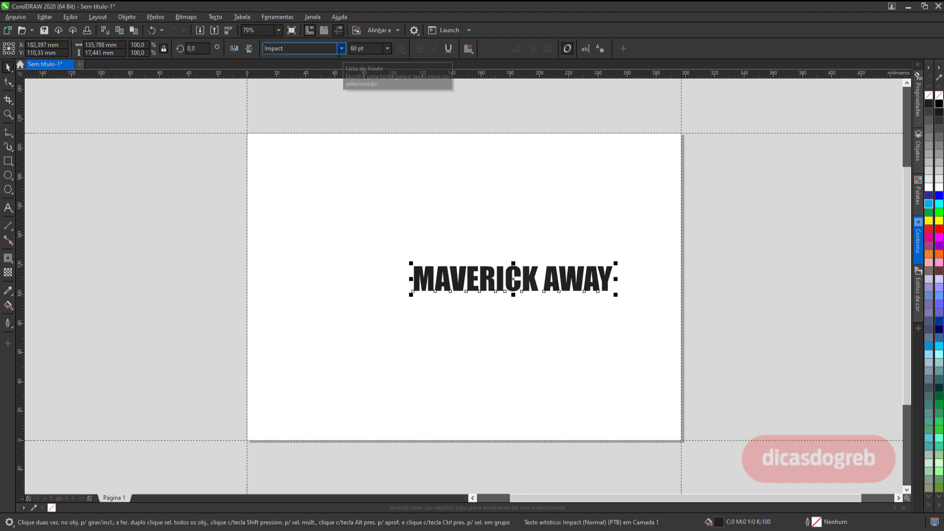
pyautogui.press('p')
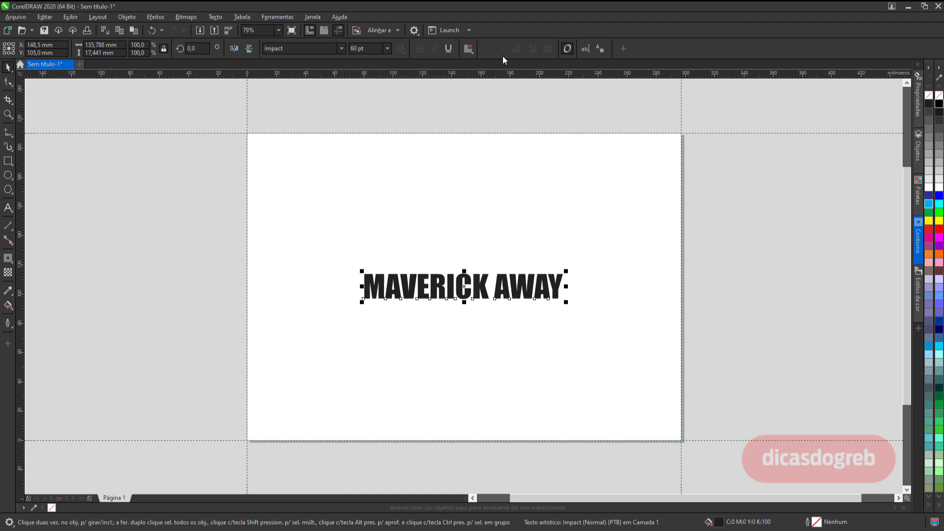
# Step: Center-align the text, then arrange it near the top of the page with a duplicate directly below it
pyautogui.click(463, 53)
pyautogui.click(477, 84)
pyautogui.moveTo(456, 299); pyautogui.dragTo(466, 202)
pyautogui.rightClick(466, 202)
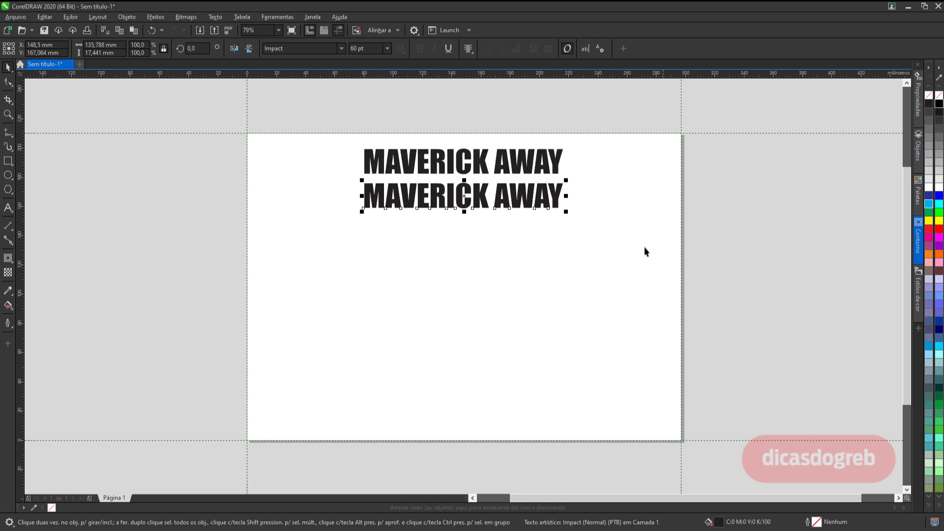
# Step: Give the lower text copy a yellow fill and a black outline, and duplicate it directly below
pyautogui.click(930, 221)
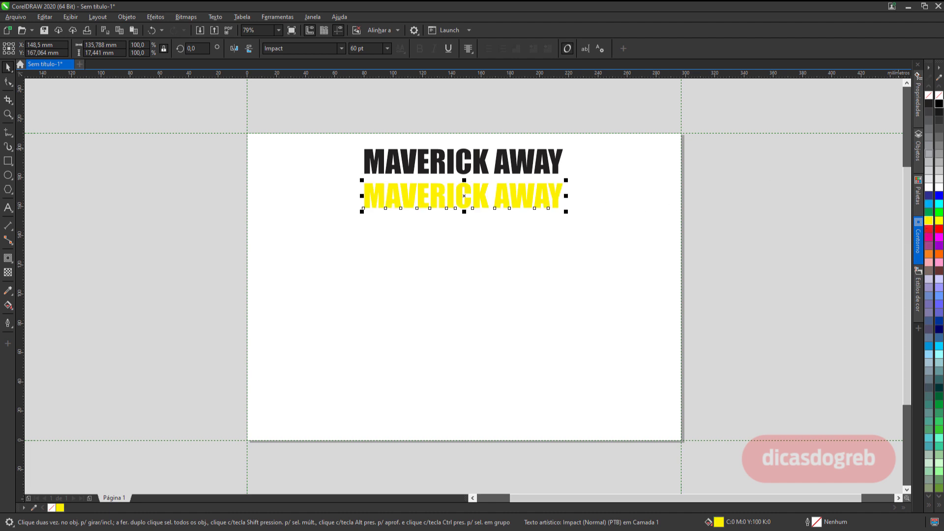
pyautogui.rightClick(939, 103)
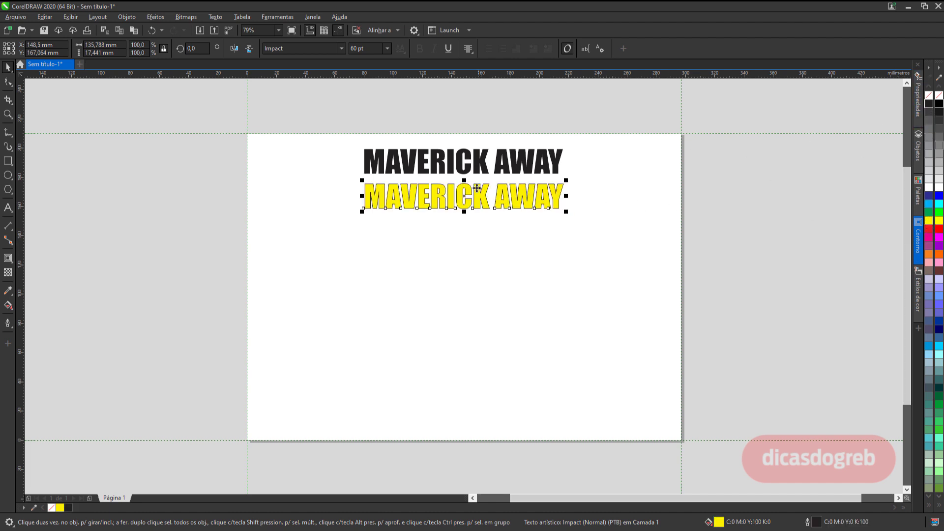
pyautogui.moveTo(471, 194); pyautogui.dragTo(471, 238)
pyautogui.rightClick(469, 234)
pyautogui.press('F4')
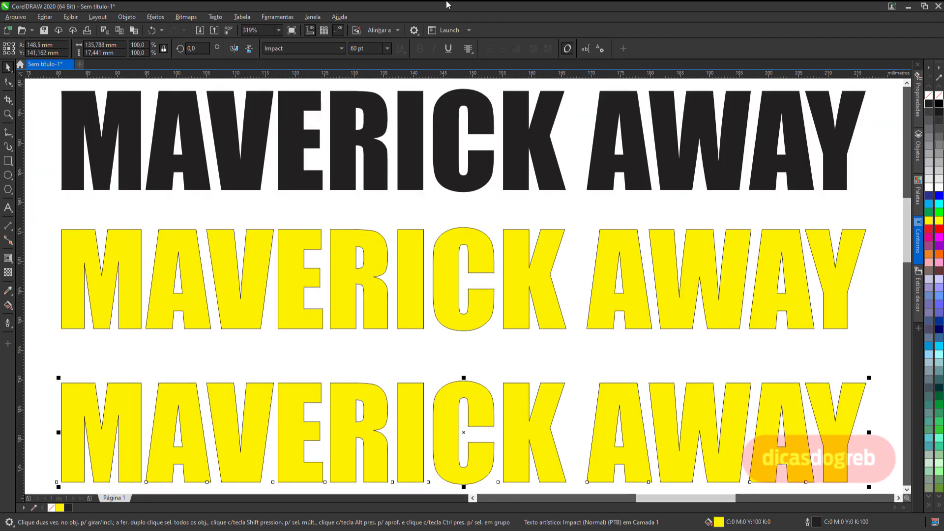
pyautogui.press('F3')
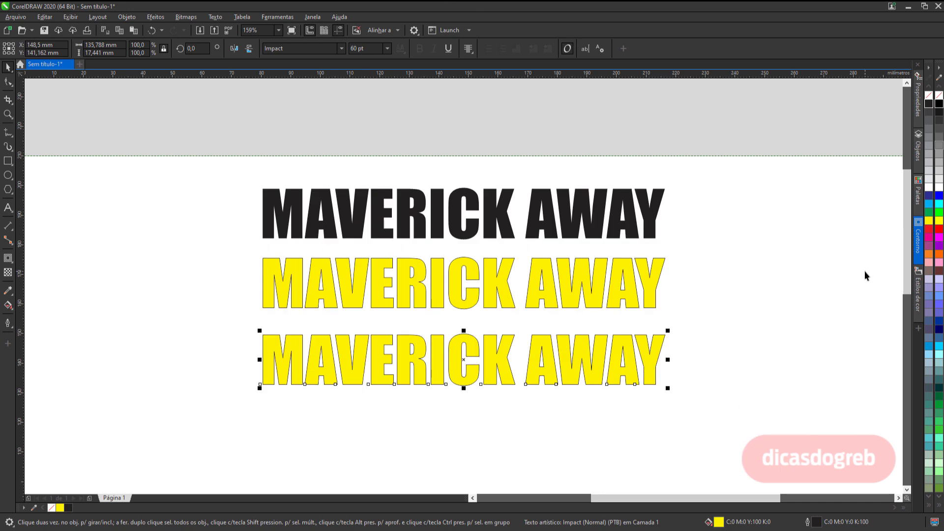
# Step: Set the middle text's outline to 2.0 mm wide, in millimetres, and place it behind the fill
pyautogui.click(452, 289)
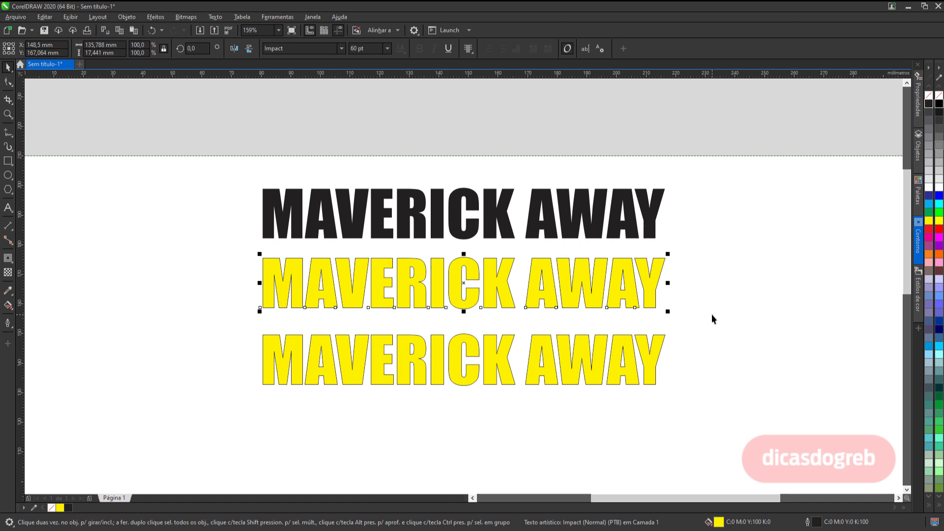
pyautogui.click(9, 324)
pyautogui.click(69, 325)
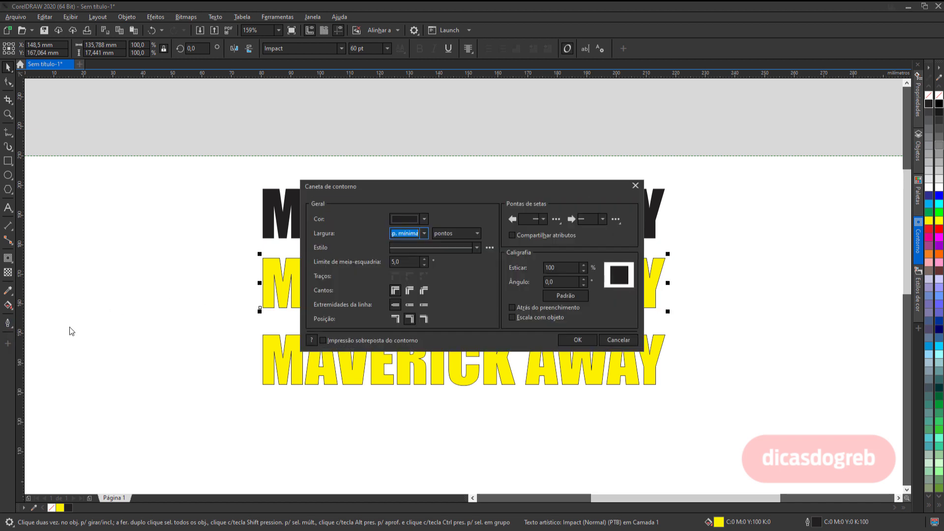
pyautogui.moveTo(424, 183); pyautogui.dragTo(579, 195)
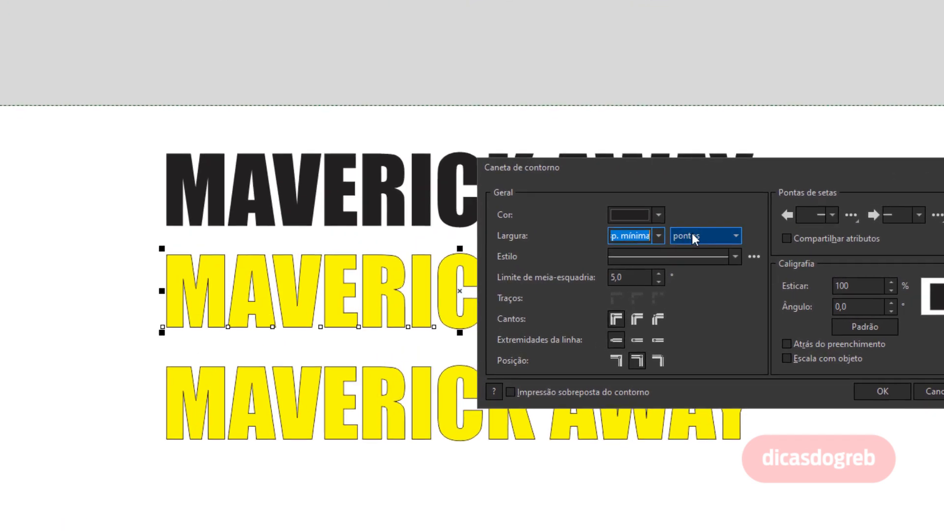
pyautogui.click(608, 248)
pyautogui.click(721, 263)
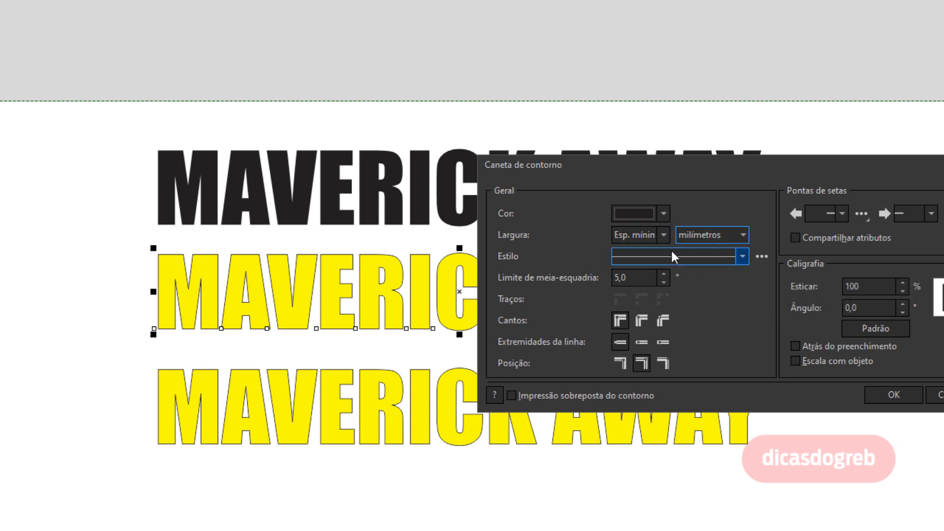
pyautogui.click(663, 236)
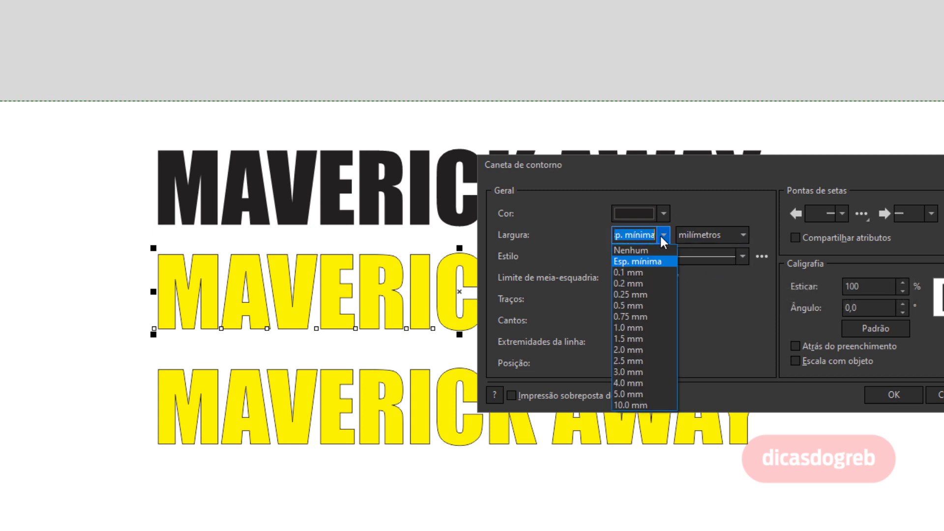
pyautogui.click(645, 349)
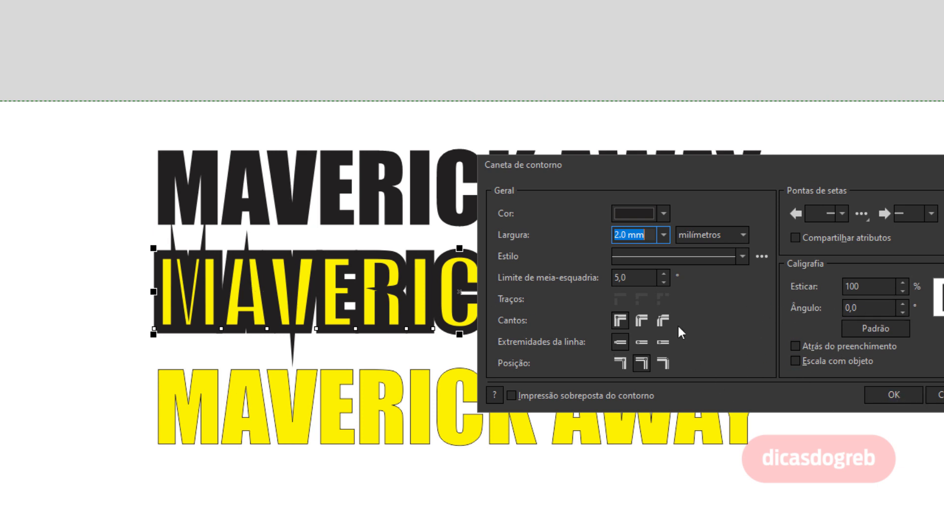
pyautogui.click(794, 347)
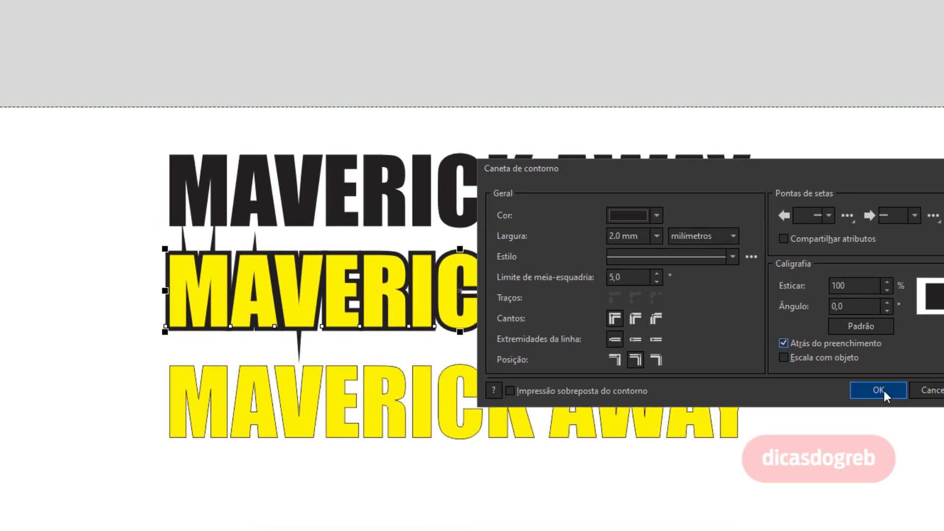
pyautogui.click(894, 395)
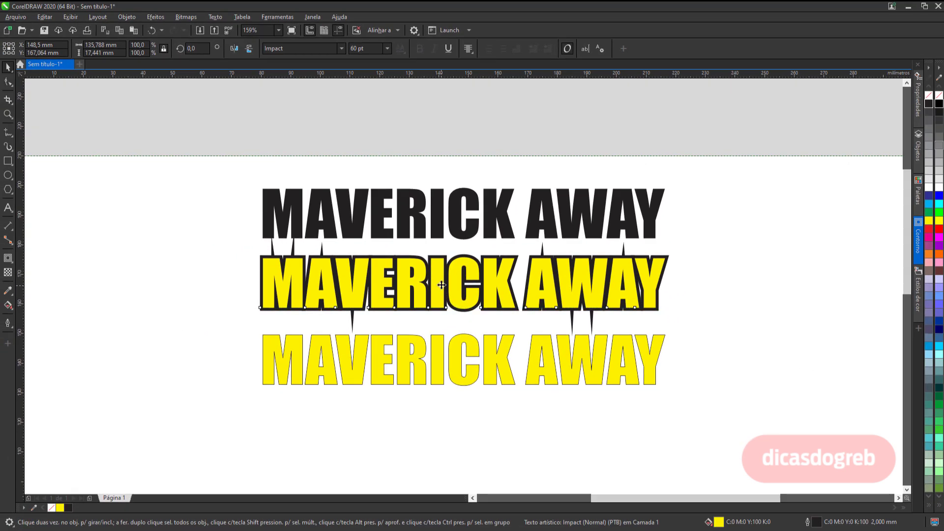
# Step: Copy all properties of the middle text onto the bottom text
pyautogui.moveTo(442, 293); pyautogui.dragTo(444, 359)
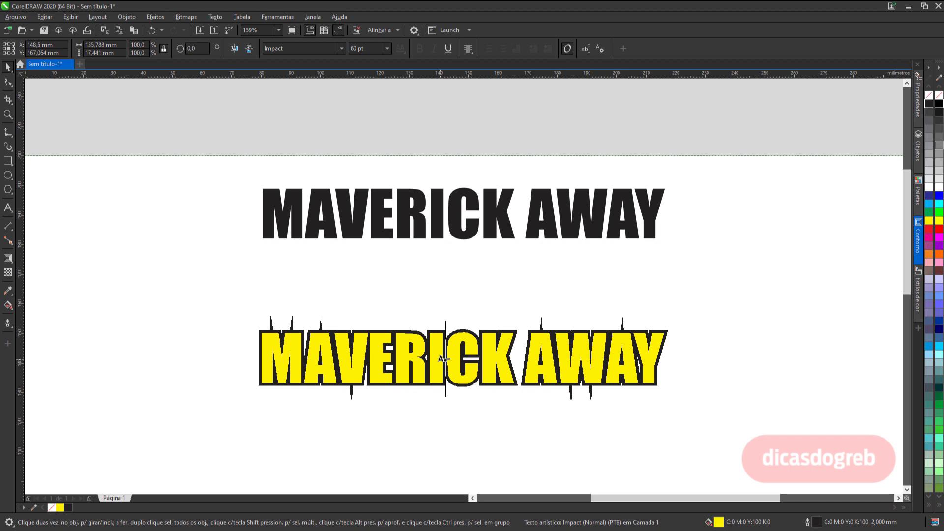
pyautogui.moveTo(443, 359); pyautogui.dragTo(445, 360)
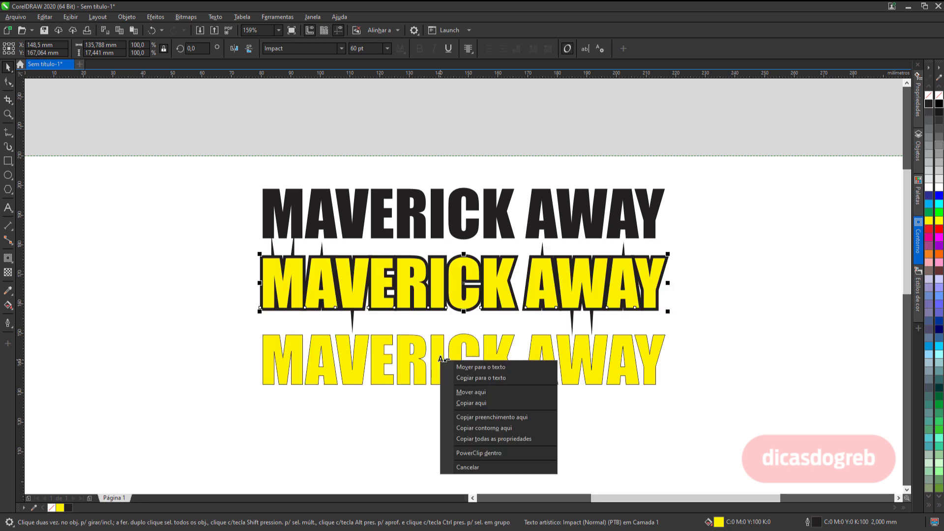
pyautogui.click(517, 439)
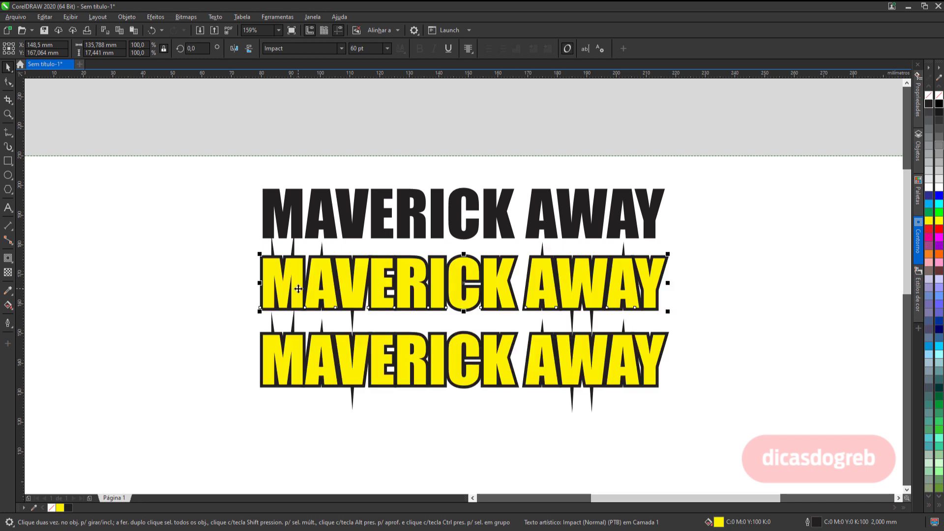
# Step: Set the miter limit of the middle text's outline to 45° and deselect the text
pyautogui.press('z')
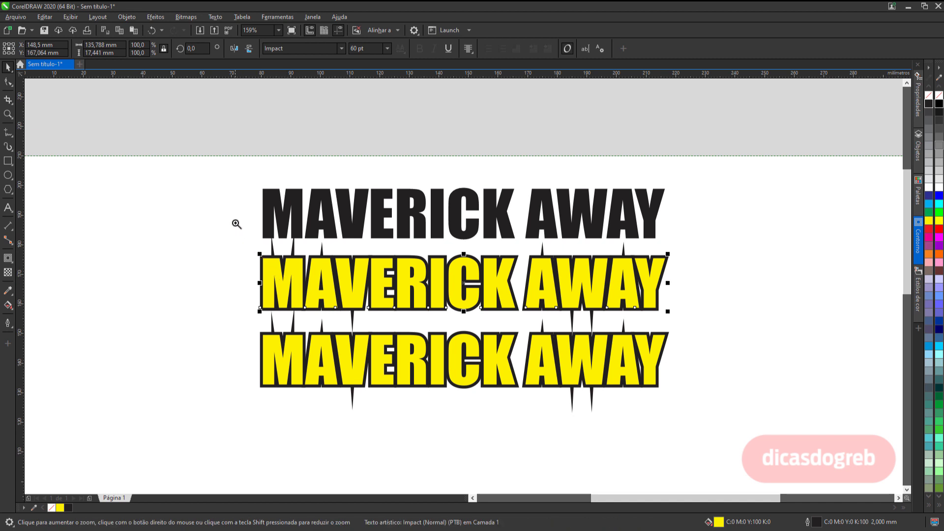
pyautogui.moveTo(235, 222); pyautogui.dragTo(536, 419)
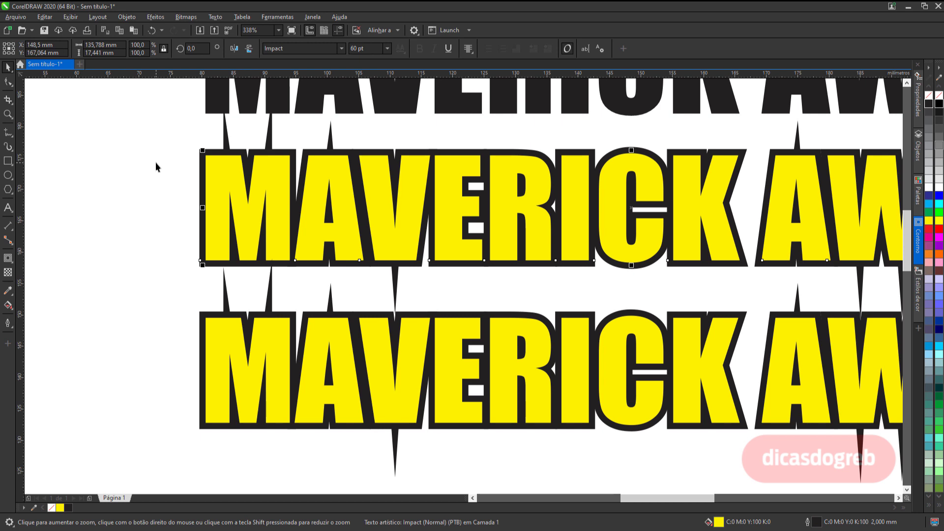
pyautogui.click(8, 323)
pyautogui.click(68, 323)
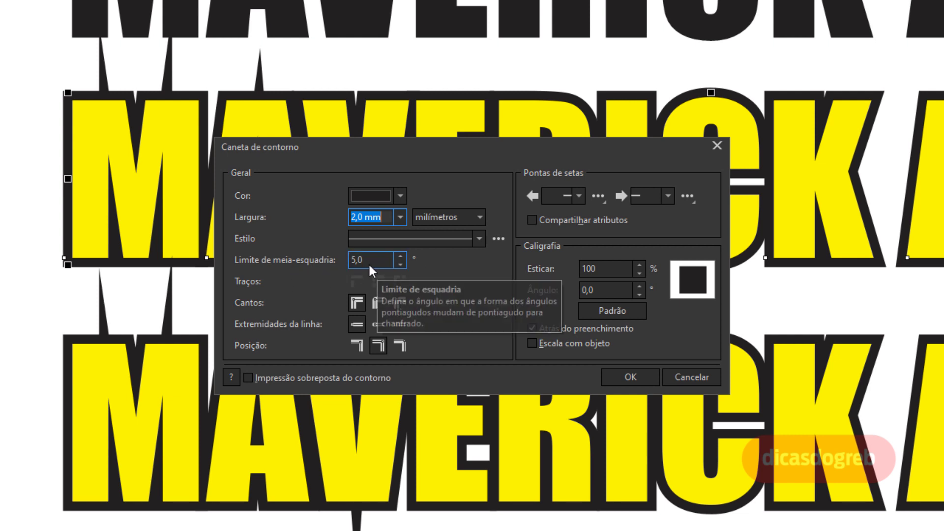
pyautogui.moveTo(374, 264); pyautogui.dragTo(336, 264)
pyautogui.write('45')
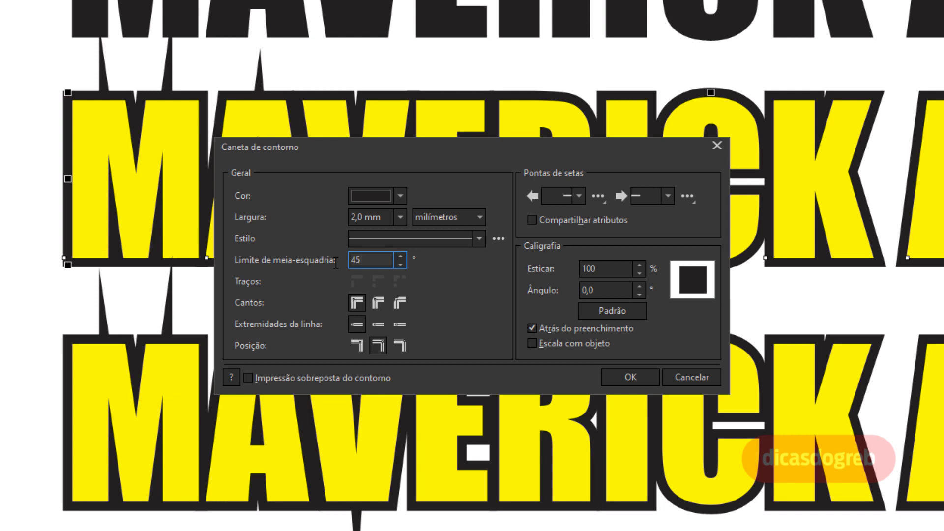
pyautogui.click(612, 270)
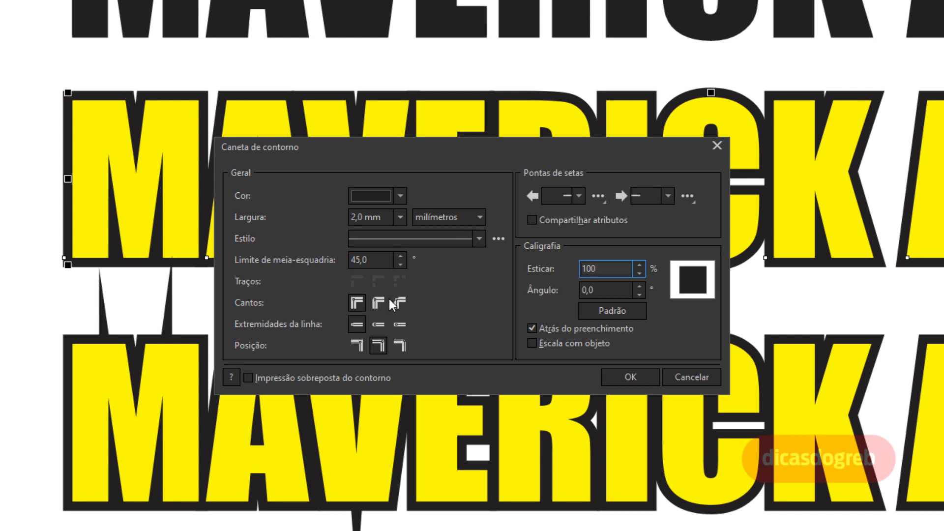
pyautogui.click(627, 377)
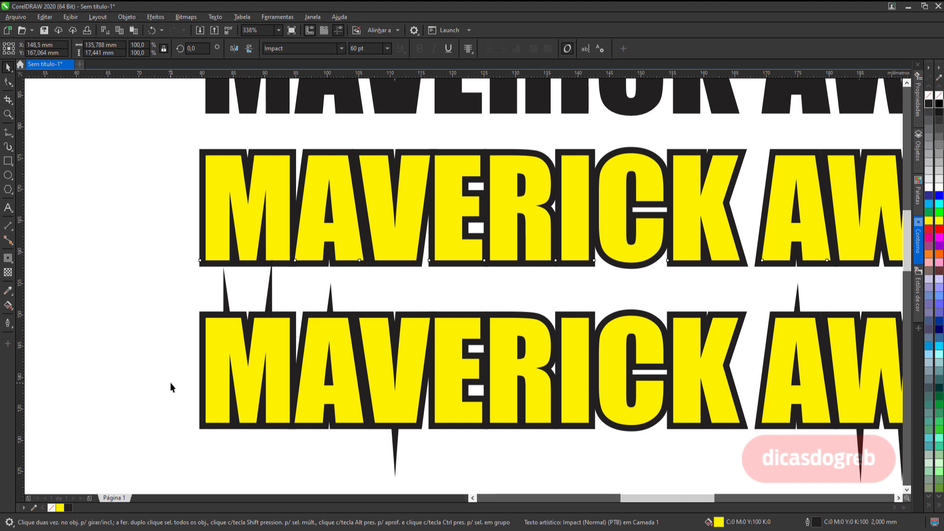
pyautogui.click(200, 291)
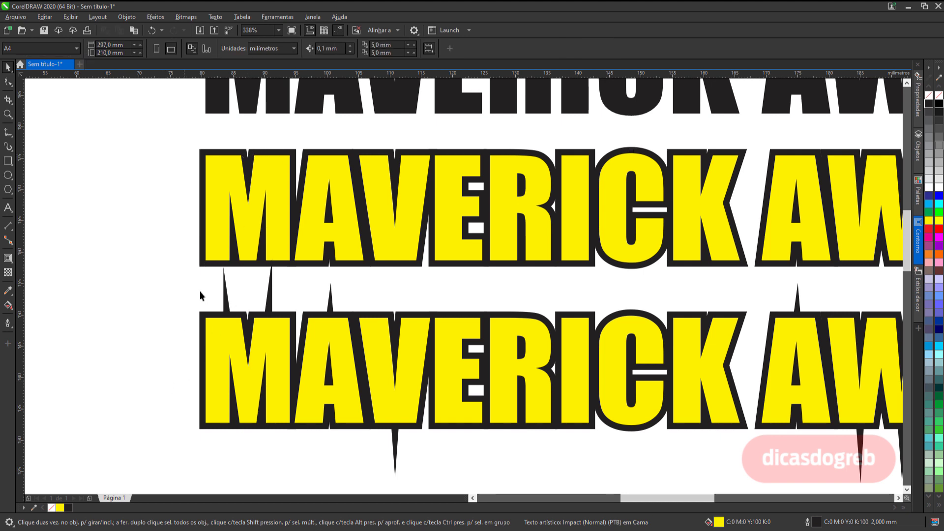
# Step: Set the bottom text's outline to rounded corners
pyautogui.click(286, 317)
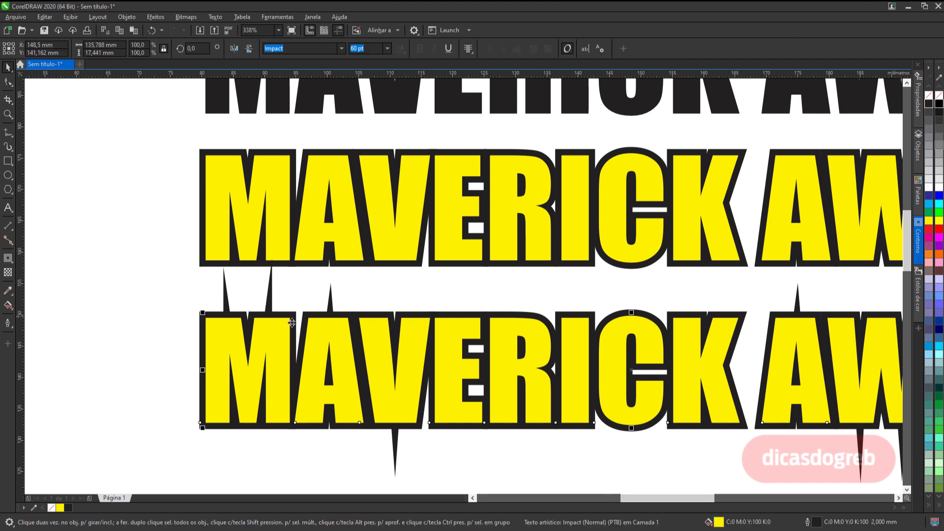
pyautogui.click(8, 323)
pyautogui.click(68, 324)
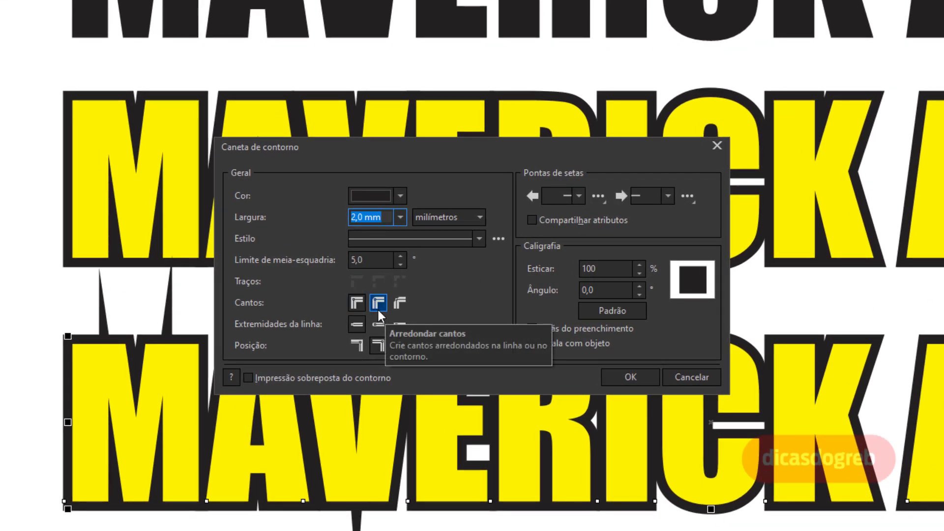
pyautogui.click(364, 302)
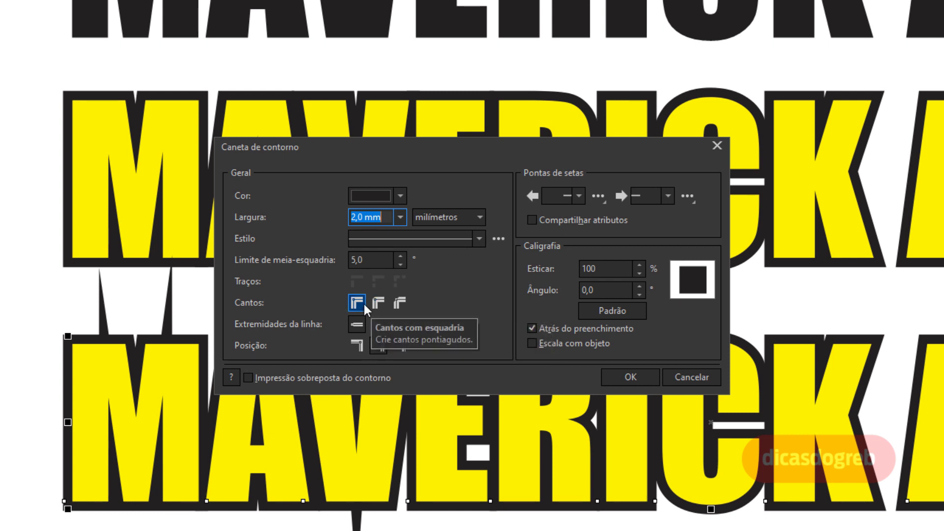
pyautogui.click(375, 308)
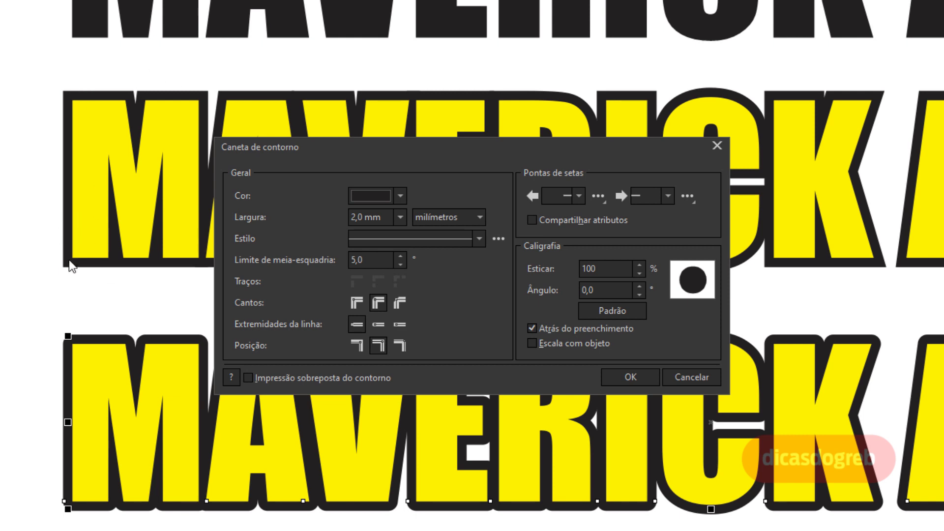
pyautogui.click(639, 377)
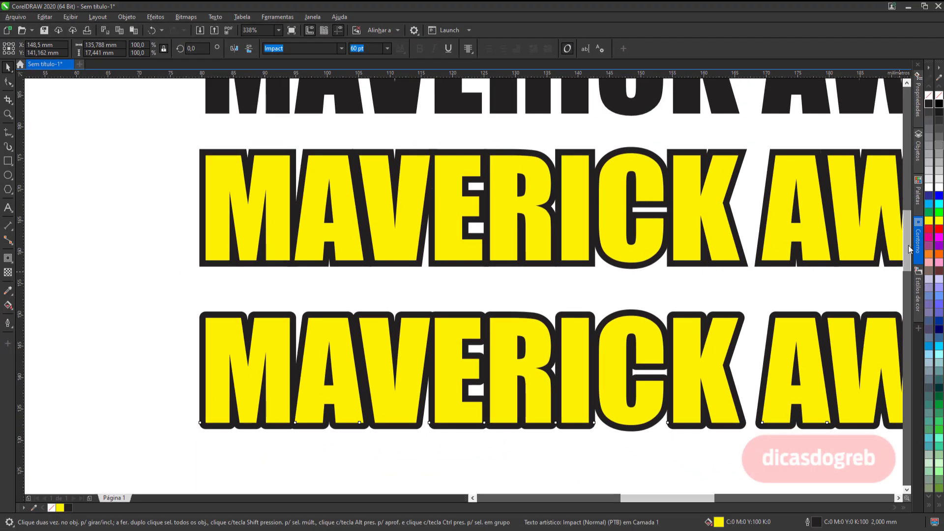
# Step: Duplicate the square-cornered yellow text directly below the round-cornered text
pyautogui.moveTo(908, 253)
pyautogui.mouseDown()
pyautogui.moveTo(910, 274)
pyautogui.moveTo(910, 253)
pyautogui.mouseUp()
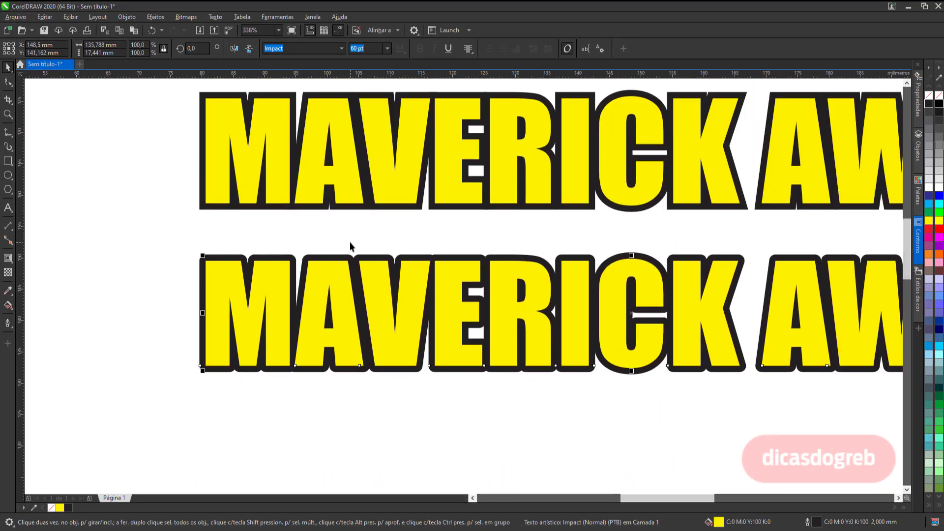
pyautogui.click(337, 167)
pyautogui.moveTo(344, 130); pyautogui.dragTo(345, 447)
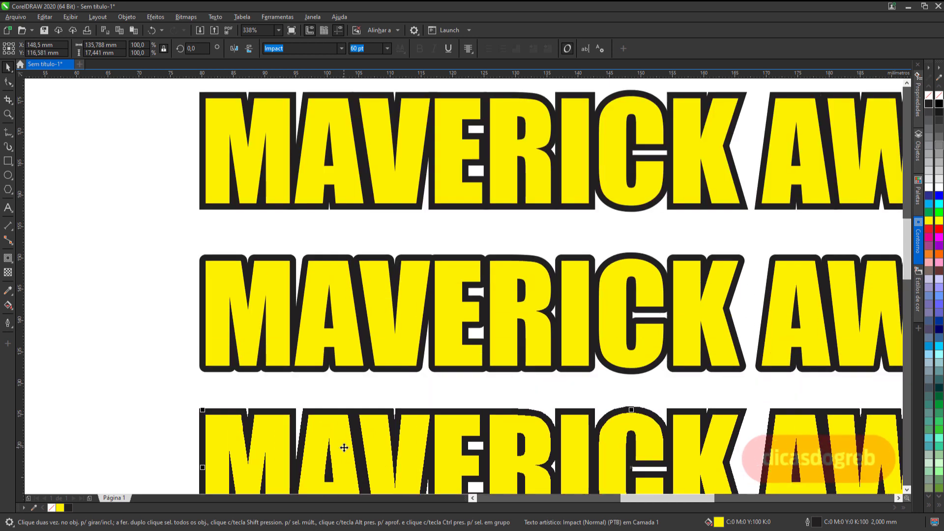
pyautogui.rightClick(344, 448)
pyautogui.click(260, 420)
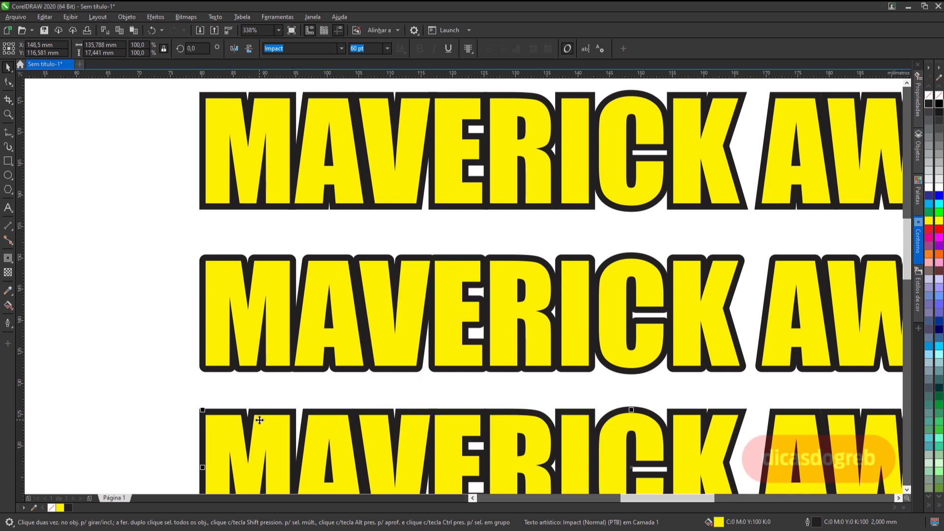
# Step: Set the miter limit of the new bottom copy's outline to 5° and deselect the text
pyautogui.click(9, 325)
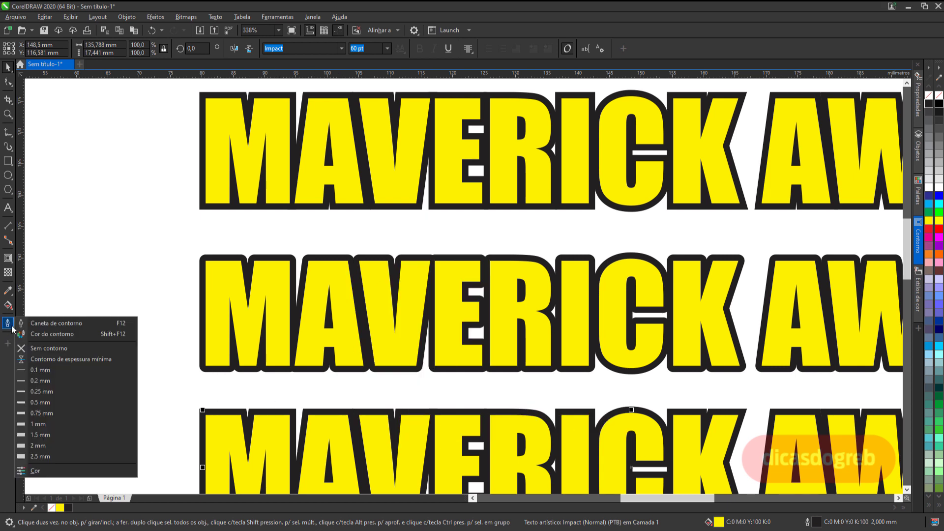
pyautogui.click(82, 324)
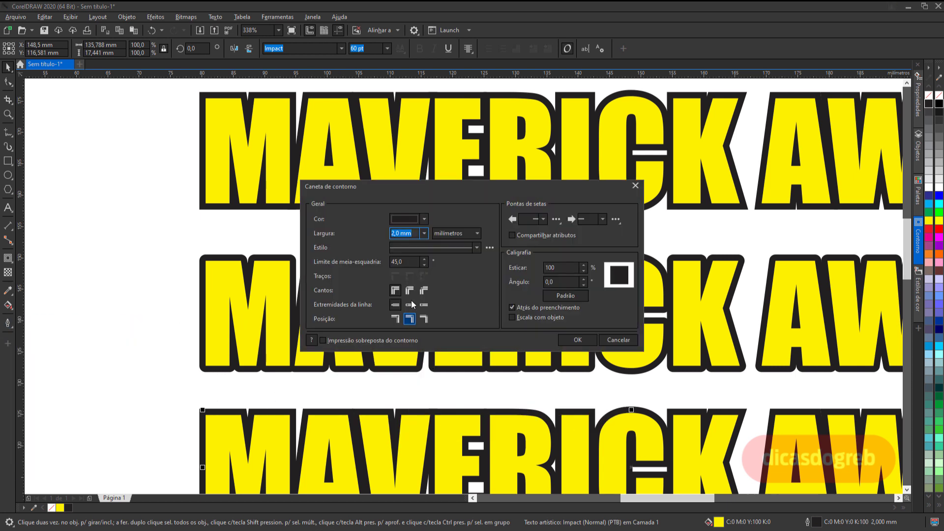
pyautogui.doubleClick(410, 259)
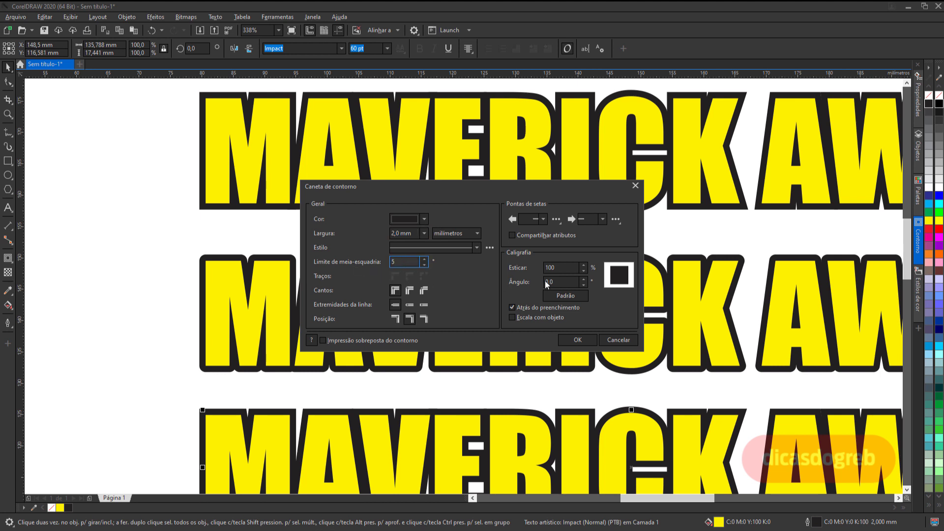
pyautogui.write('5')
pyautogui.click(564, 271)
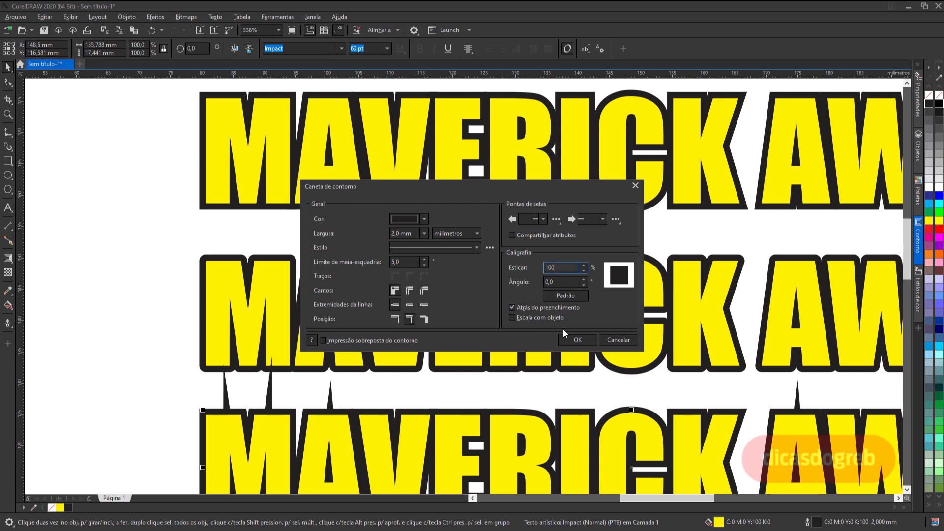
pyautogui.click(571, 343)
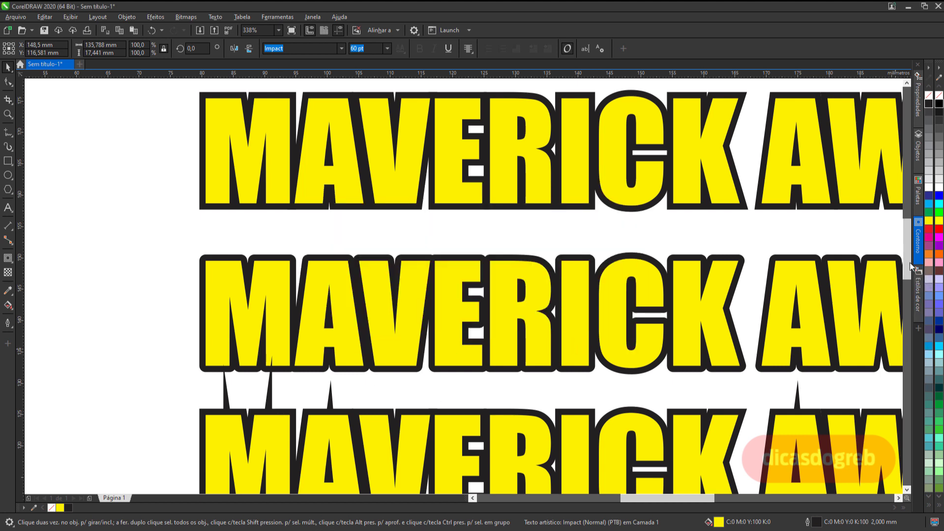
pyautogui.moveTo(910, 263); pyautogui.dragTo(913, 301)
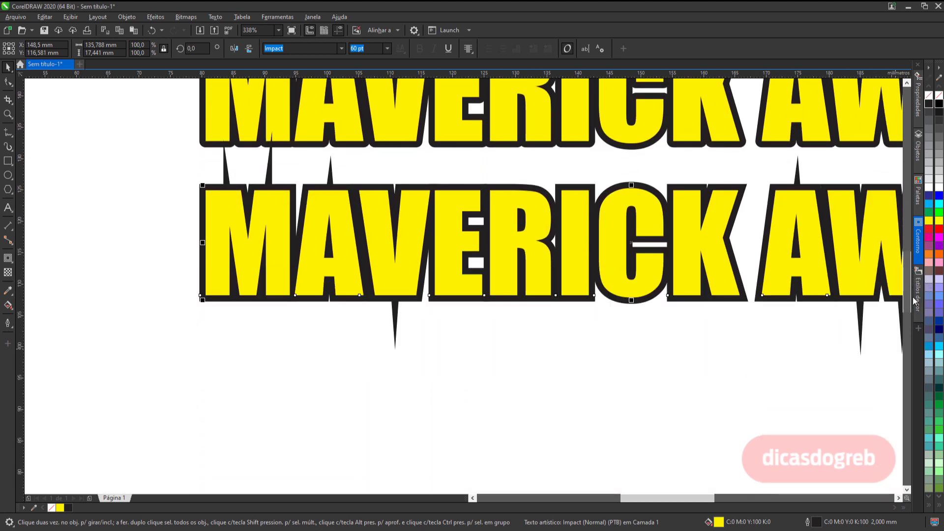
pyautogui.click(82, 249)
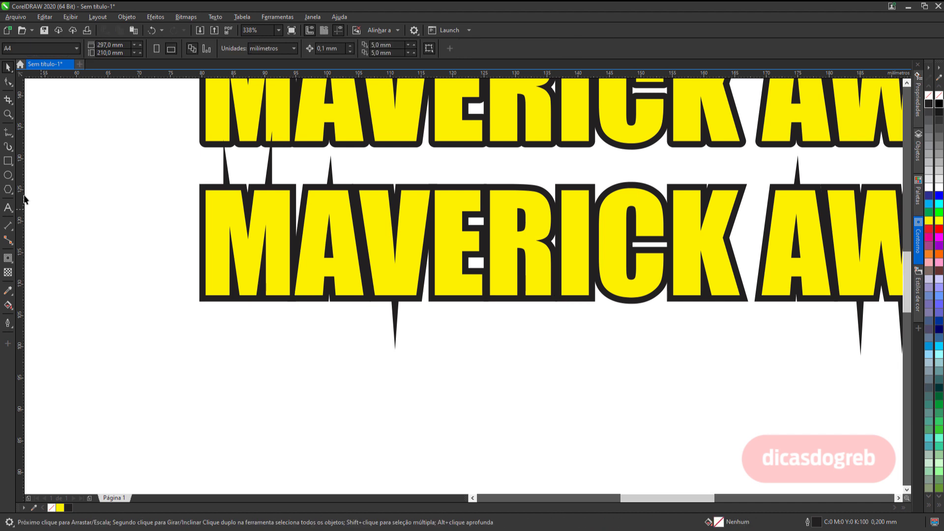
# Step: Draw an open right angle below the bottom text with the Freehand tool, with a vertical and a horizontal leg about 14 mm long
pyautogui.click(8, 132)
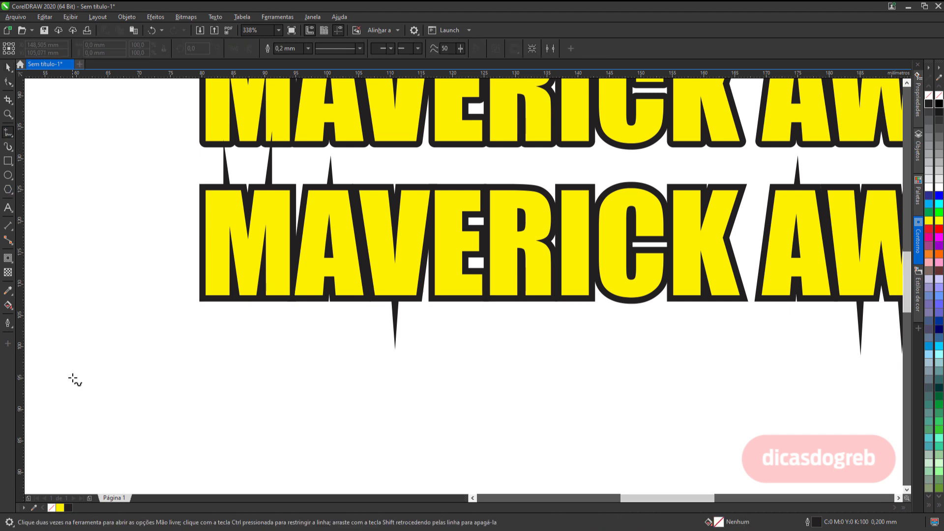
pyautogui.click(93, 429)
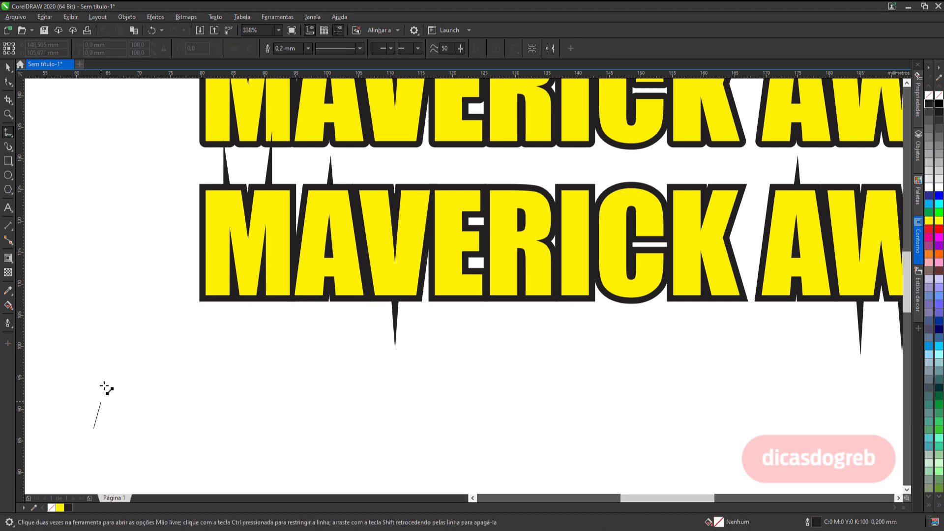
pyautogui.doubleClick(94, 339)
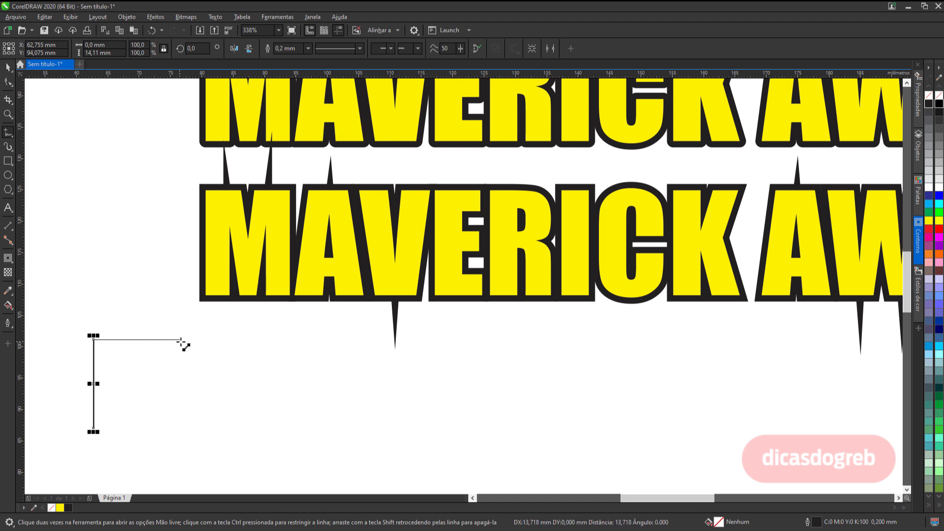
pyautogui.click(187, 339)
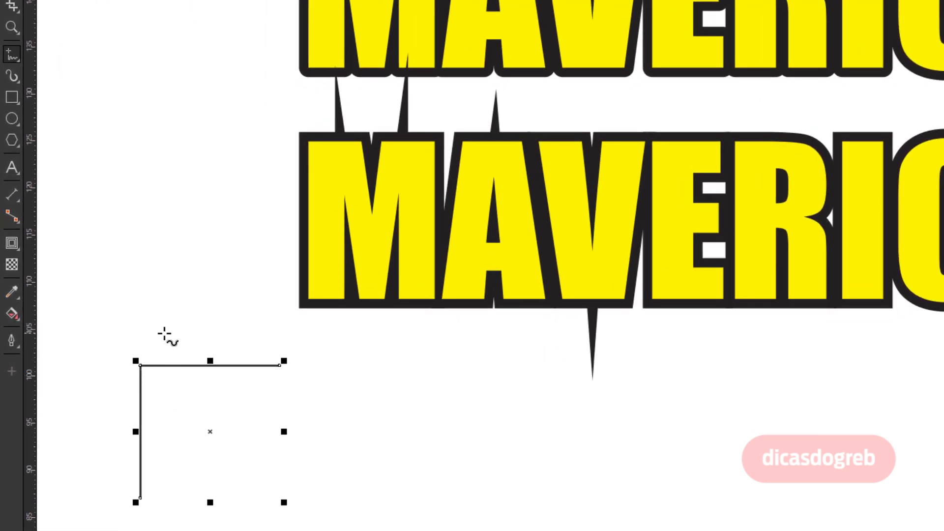
pyautogui.press('Escape')
# Step: Draw a straight diagonal line from the right angle's corner that splits the angle in half, and deselect it
pyautogui.click(140, 365)
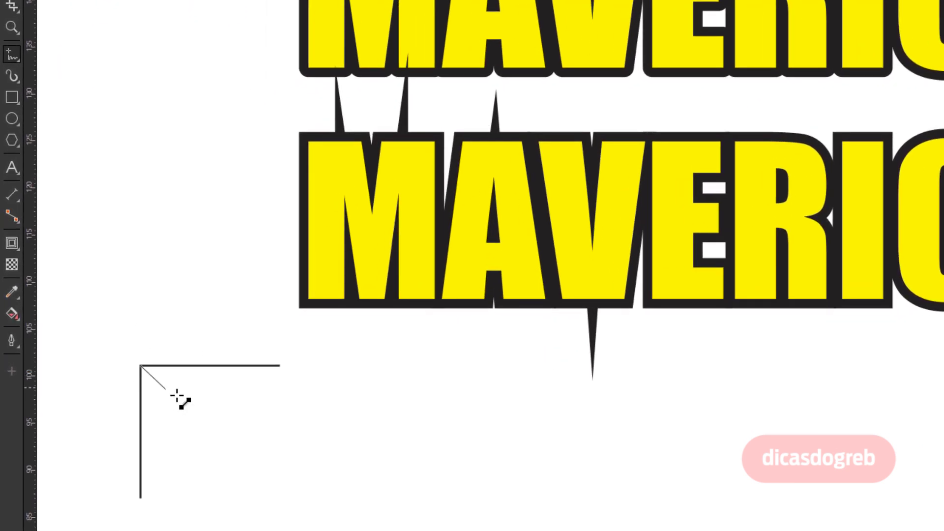
pyautogui.doubleClick(252, 477)
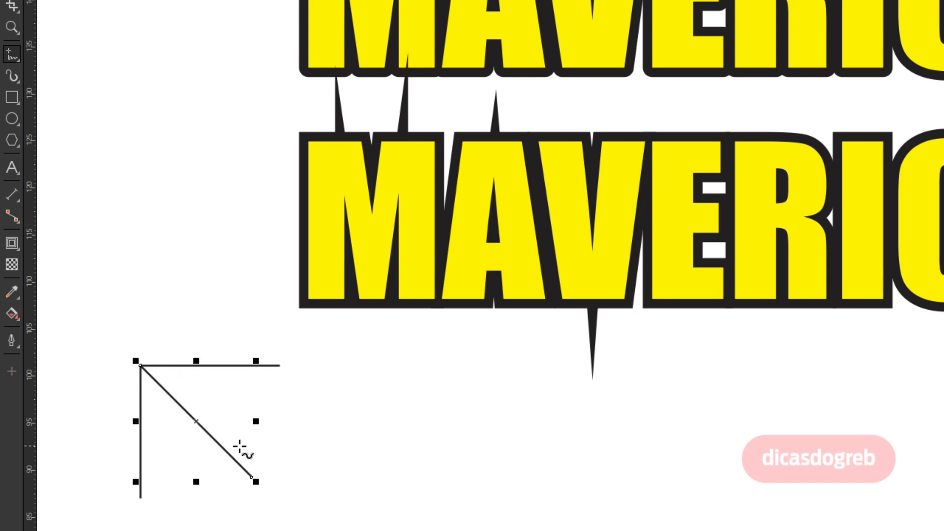
pyautogui.press('space')
pyautogui.press('space')
# Step: Measure the angle between the horizontal leg and the diagonal line with the Angular Dimension tool, without keeping the dimension
pyautogui.click(17, 201)
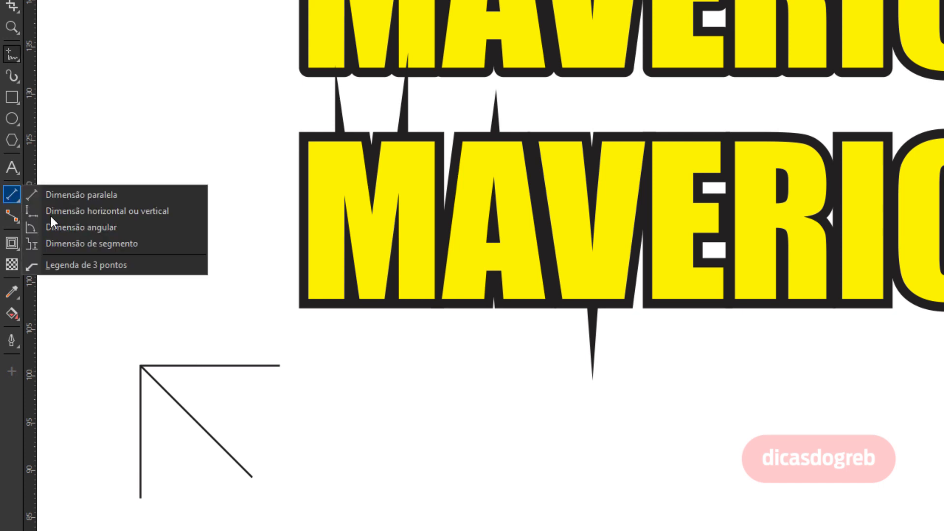
pyautogui.click(60, 227)
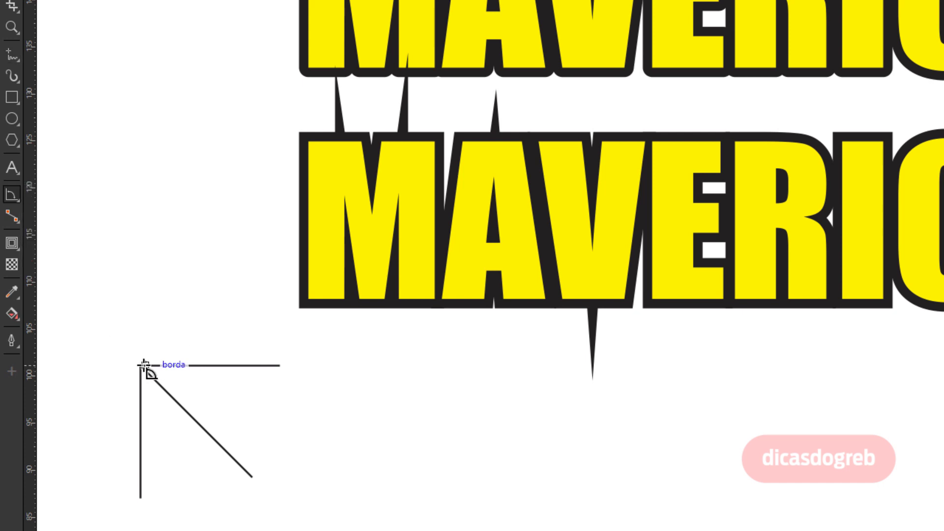
pyautogui.moveTo(140, 365); pyautogui.dragTo(261, 367)
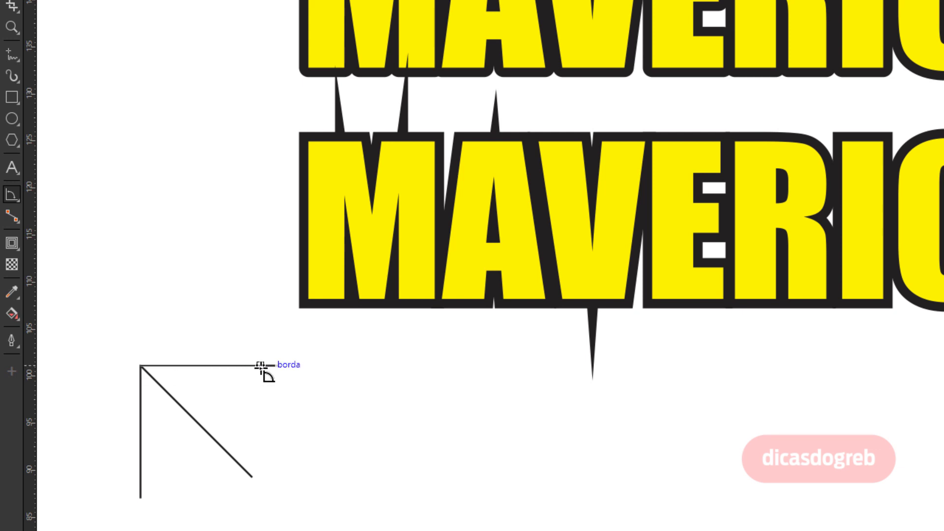
pyautogui.click(212, 439)
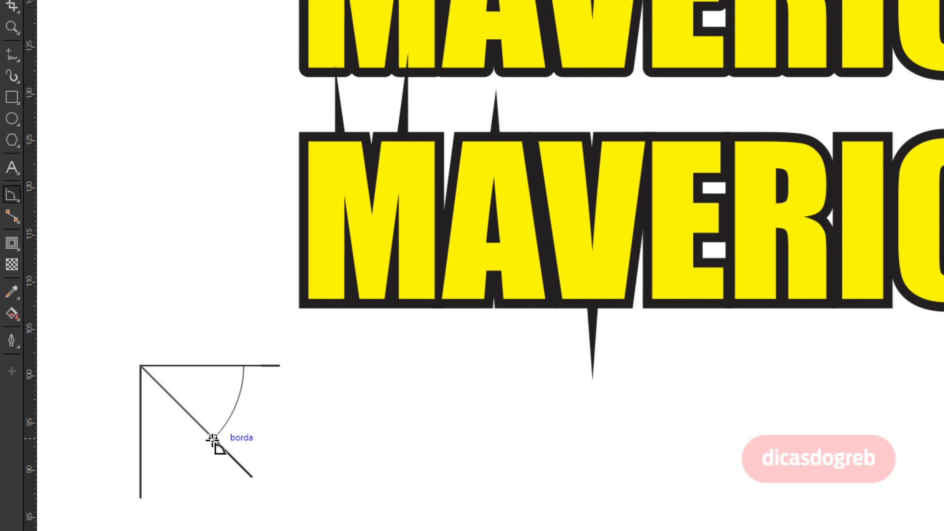
pyautogui.press('space')
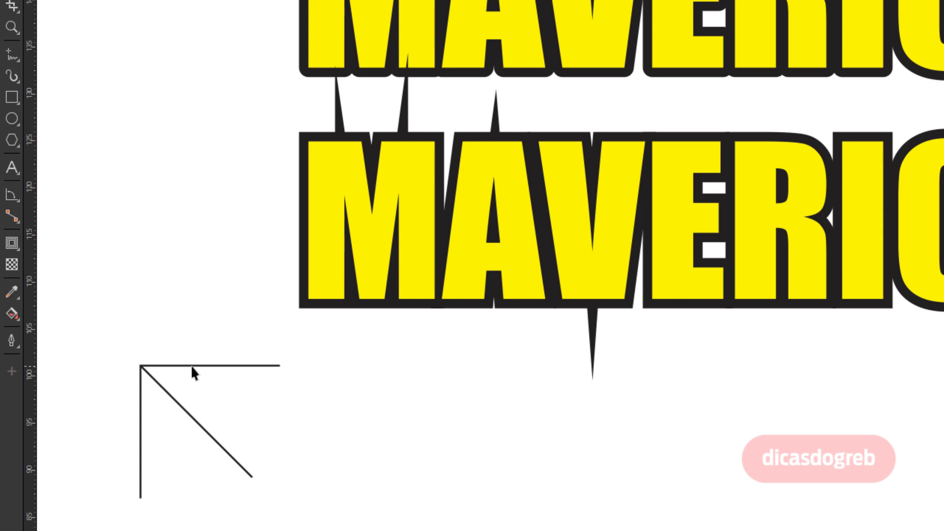
# Step: Duplicate the right angle slightly inward so that the copy's corner lies on the diagonal line
pyautogui.click(192, 366)
pyautogui.moveTo(140, 366); pyautogui.dragTo(173, 394)
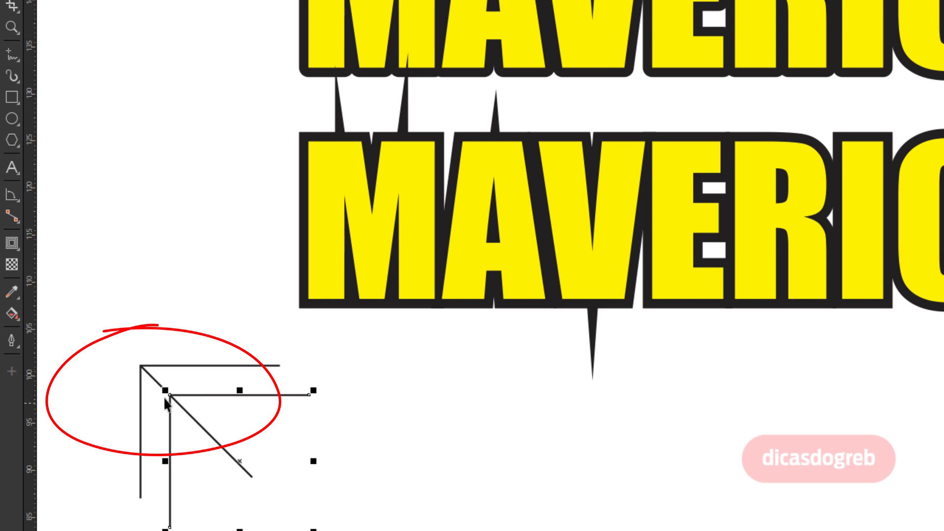
pyautogui.click(178, 327)
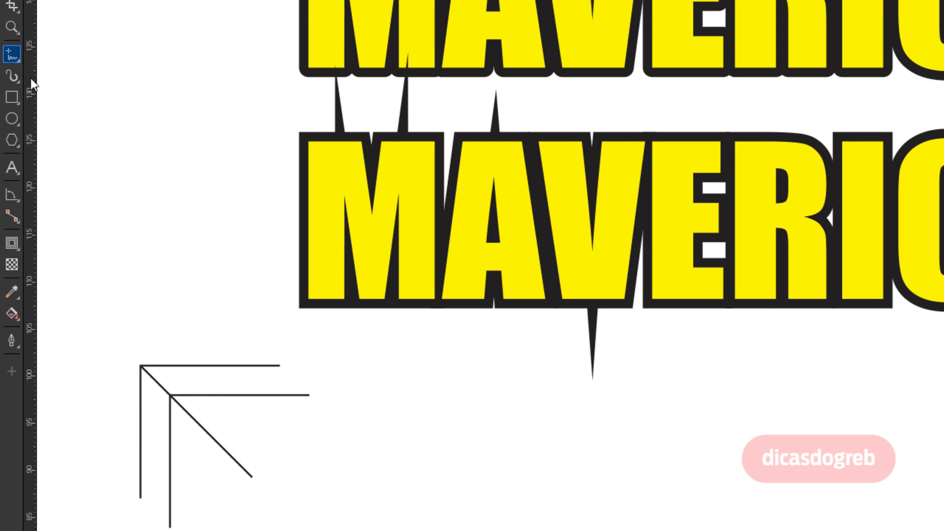
# Step: Color the diagonal line red and trace the outer angle's horizontal leg with a straight red line
pyautogui.click(222, 445)
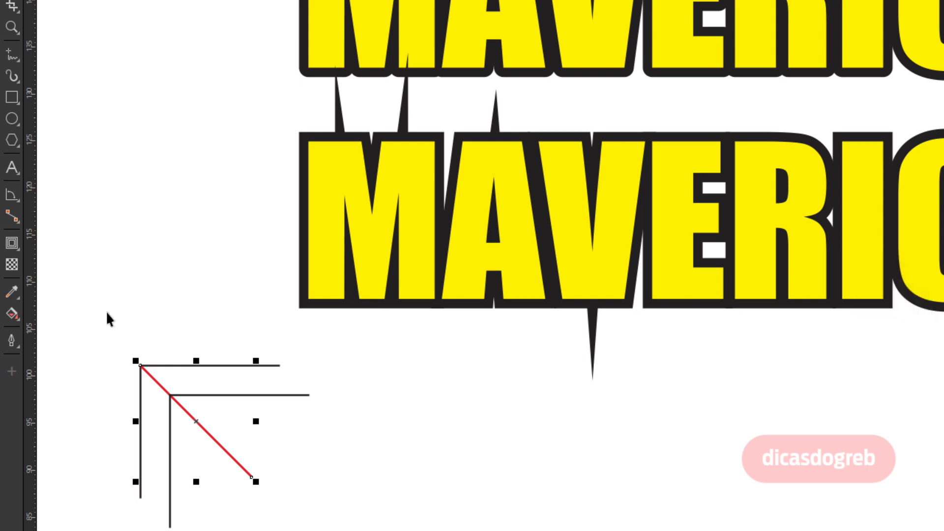
pyautogui.click(12, 6)
pyautogui.click(12, 54)
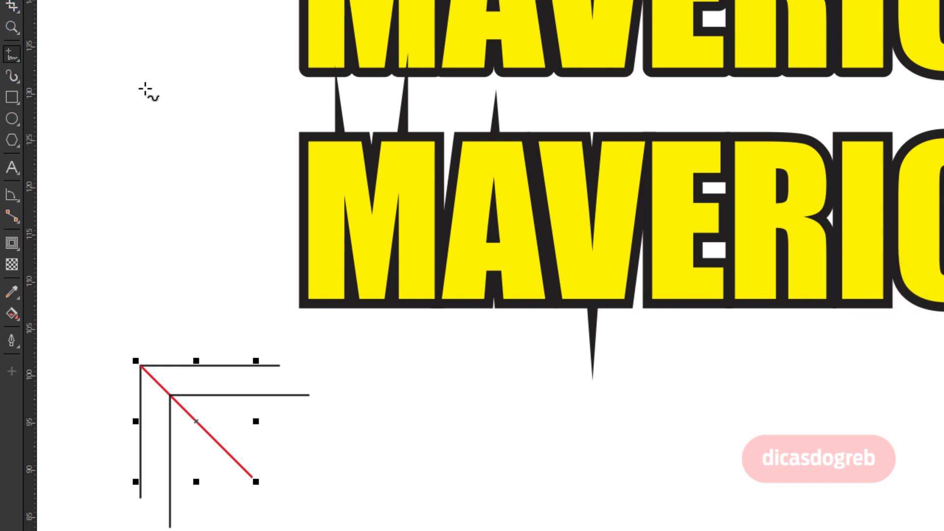
pyautogui.click(280, 365)
pyautogui.click(140, 366)
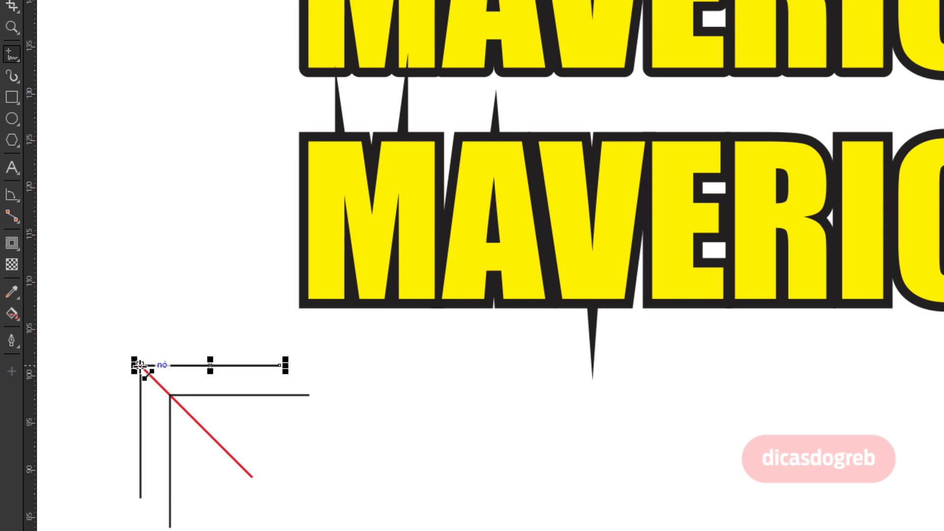
pyautogui.rightClick(943, 263)
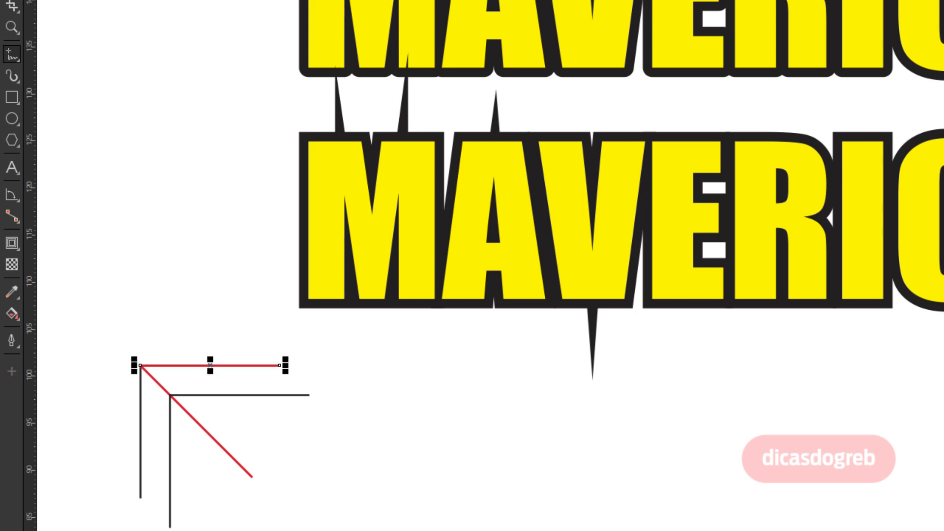
# Step: Try rotating the two red lines clockwise around their shared center, and undo the rotation
pyautogui.press('space')
pyautogui.keyDown('shift'); pyautogui.click(205, 432); pyautogui.keyUp('shift')
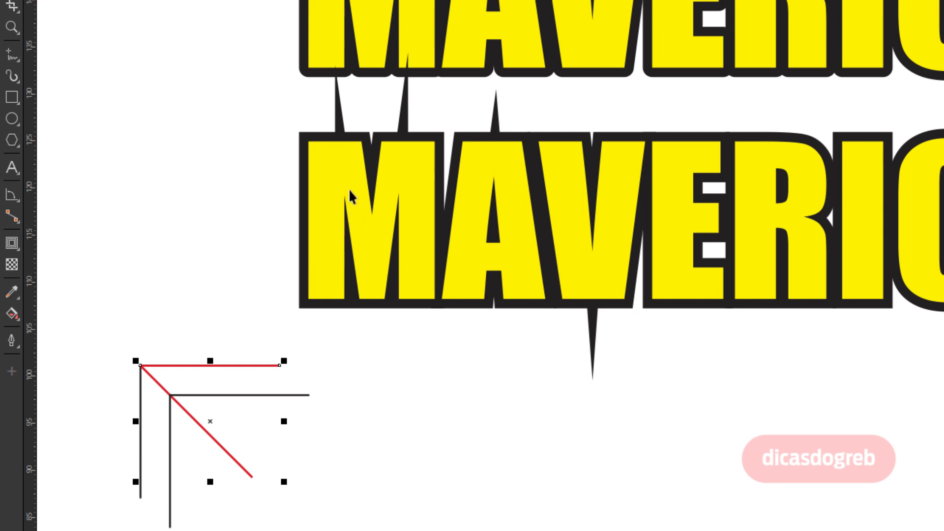
pyautogui.click(267, 365)
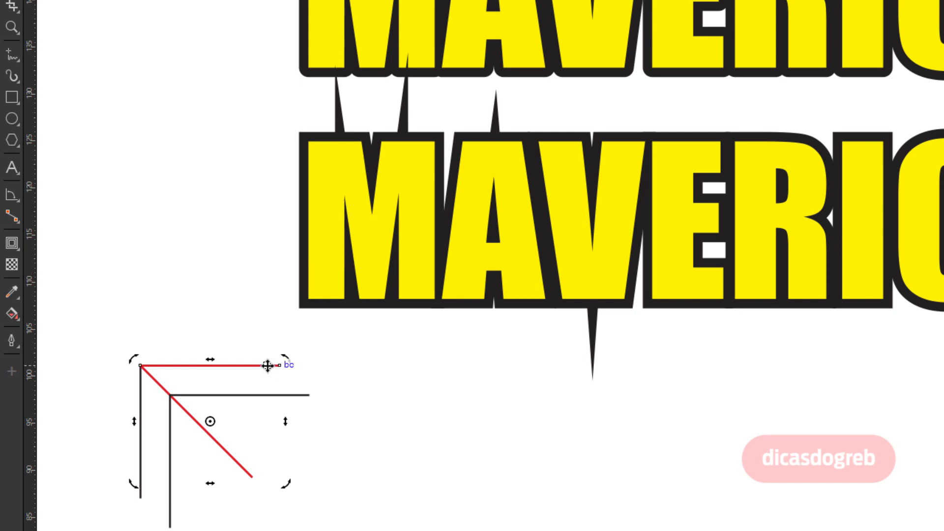
pyautogui.moveTo(290, 359); pyautogui.dragTo(280, 386)
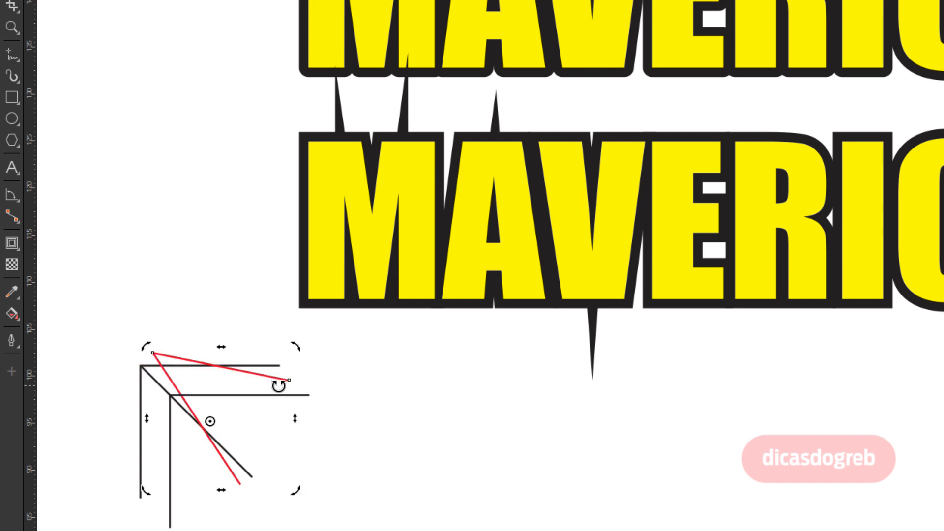
pyautogui.hotkey('ctrl', 'z')
# Step: Move the red lines' rotation center to the outer corner and rotate both clockwise by about half their angle, then deselect them
pyautogui.moveTo(211, 420); pyautogui.dragTo(140, 365)
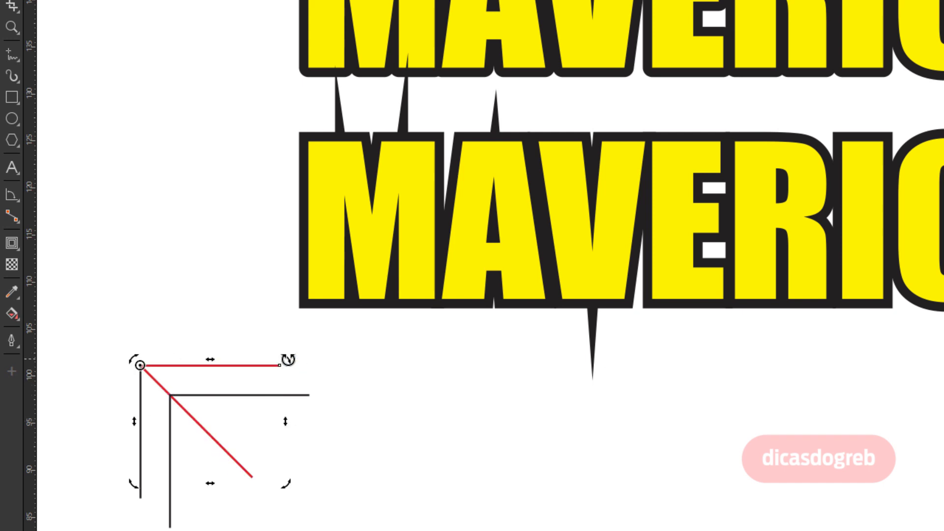
pyautogui.moveTo(285, 359); pyautogui.dragTo(264, 416)
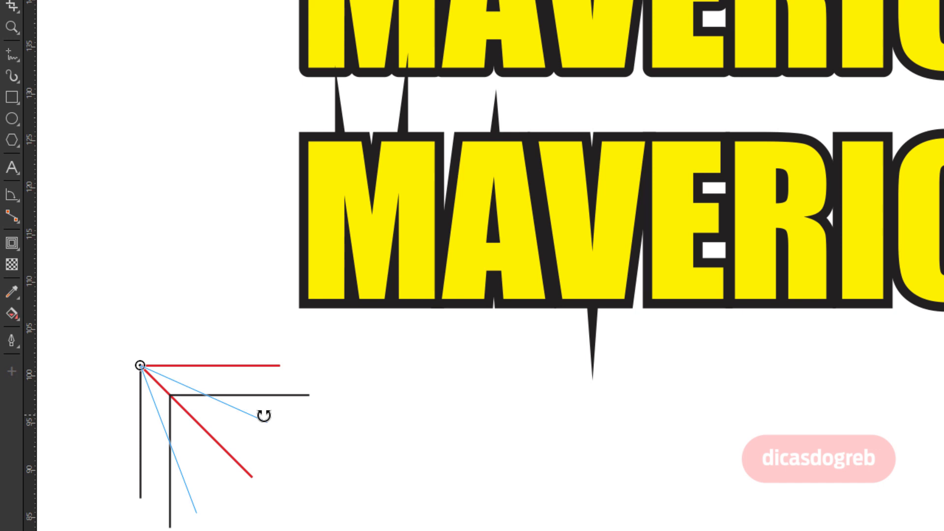
pyautogui.moveTo(264, 416); pyautogui.dragTo(265, 417)
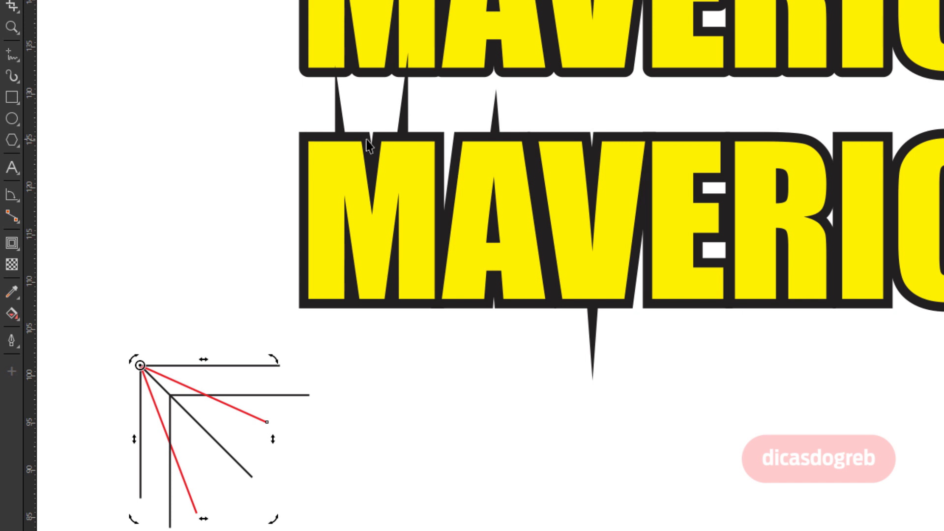
pyautogui.click(149, 319)
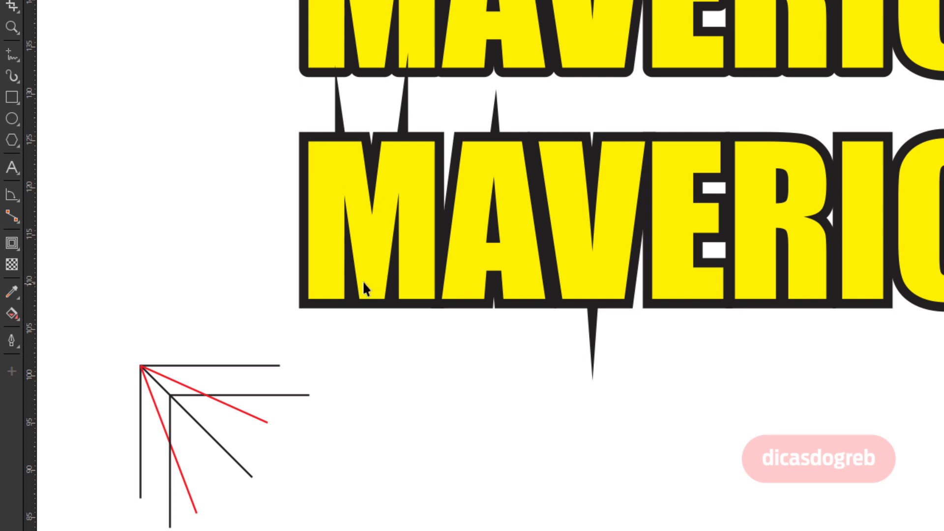
# Step: Delete the whole line diagram and remove the outline from the lowest "MAVERICK AWAY" lettering
pyautogui.moveTo(303, 494); pyautogui.dragTo(353, 530)
pyautogui.press('Delete')
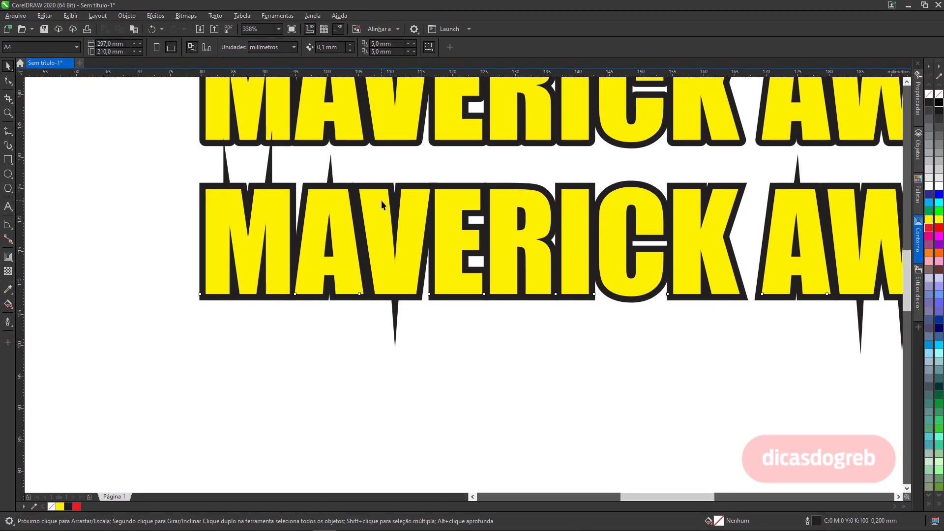
pyautogui.click(398, 201)
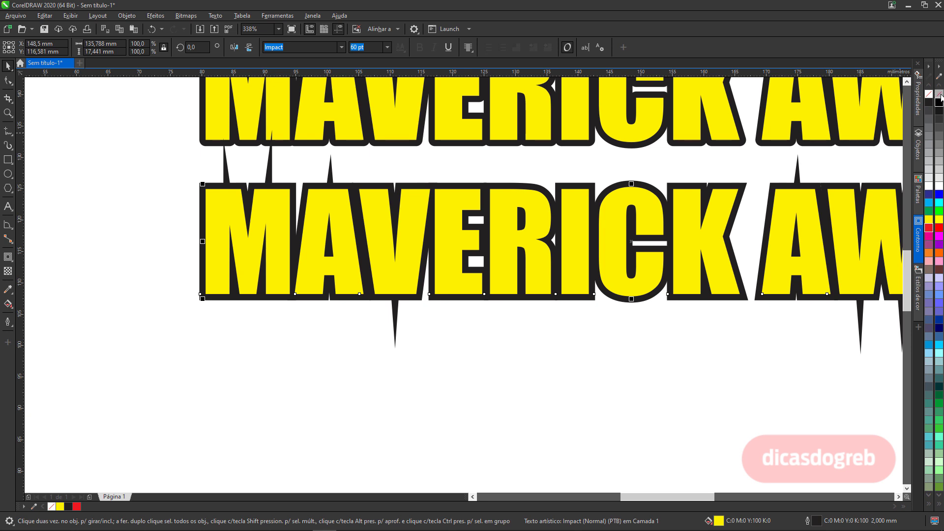
pyautogui.rightClick(939, 94)
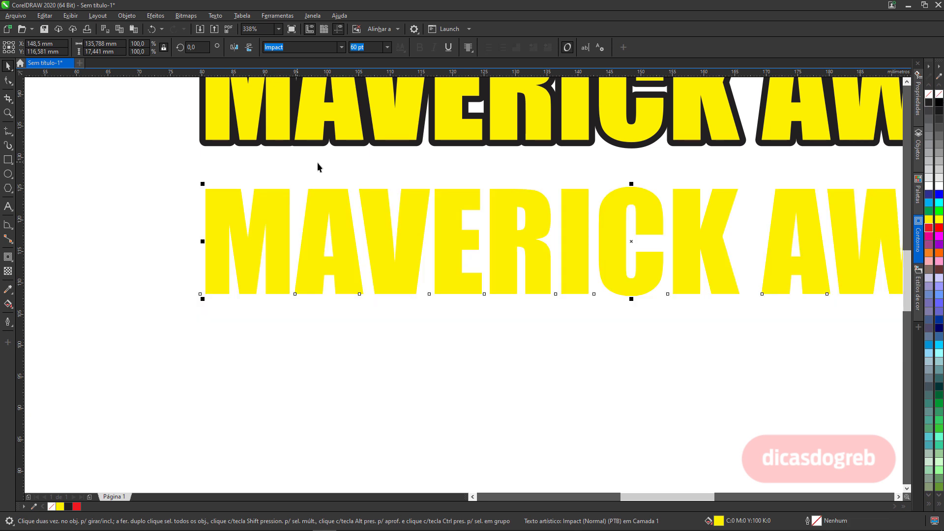
# Step: Apply a one-step outside contour with a 2 mm offset and mitered corners to the outline-free lettering
pyautogui.click(919, 240)
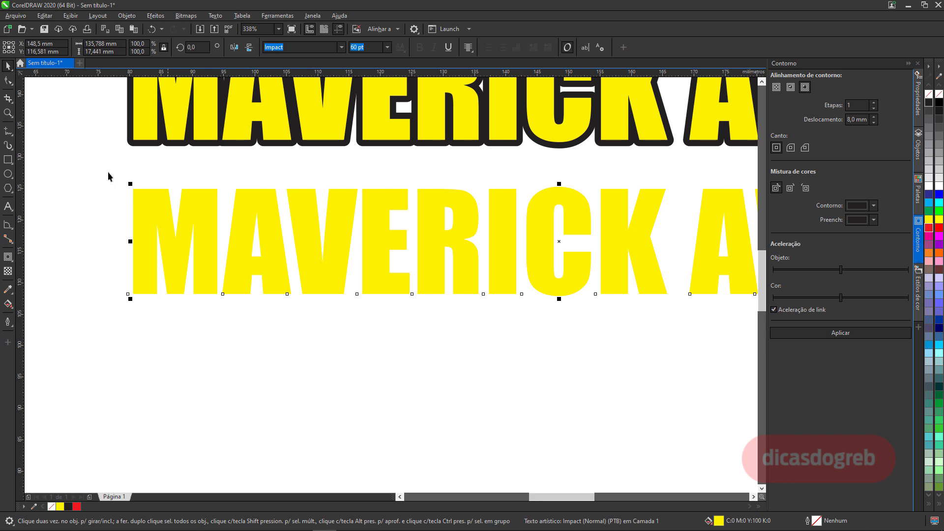
pyautogui.click(290, 146)
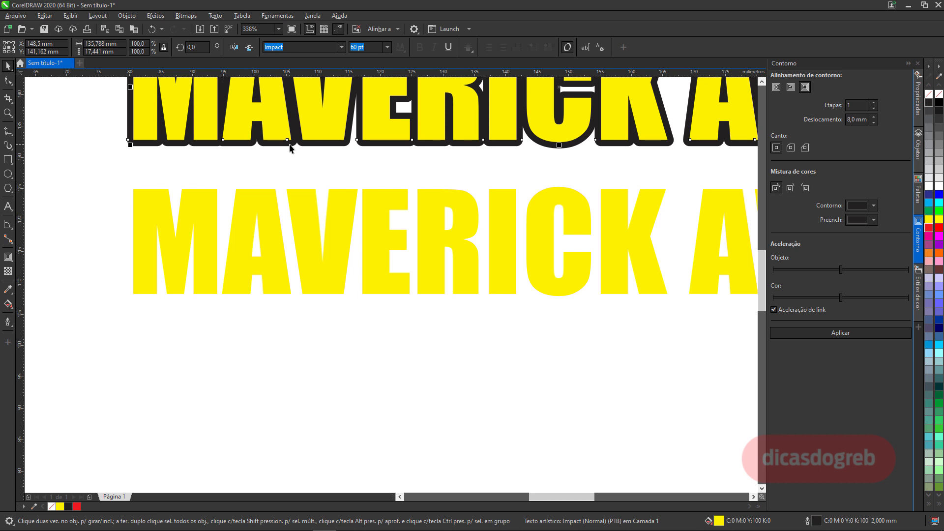
pyautogui.click(256, 194)
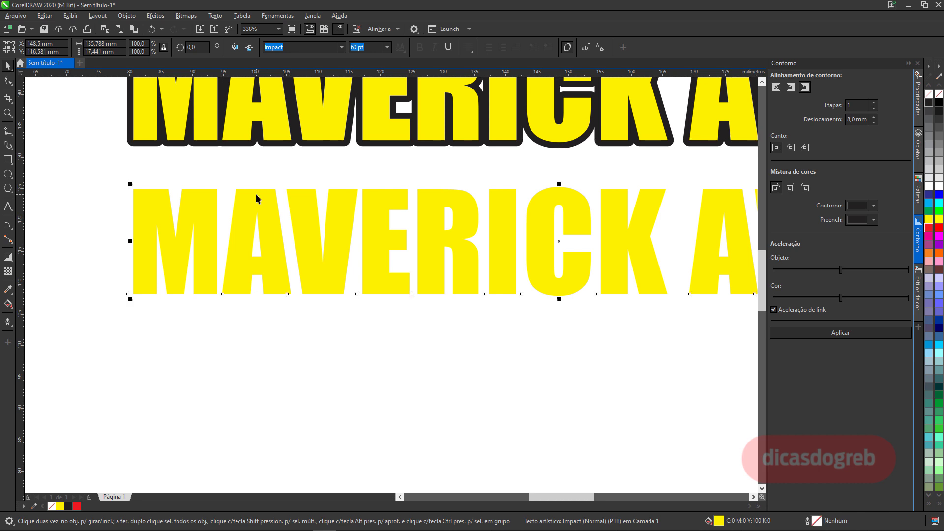
pyautogui.click(804, 88)
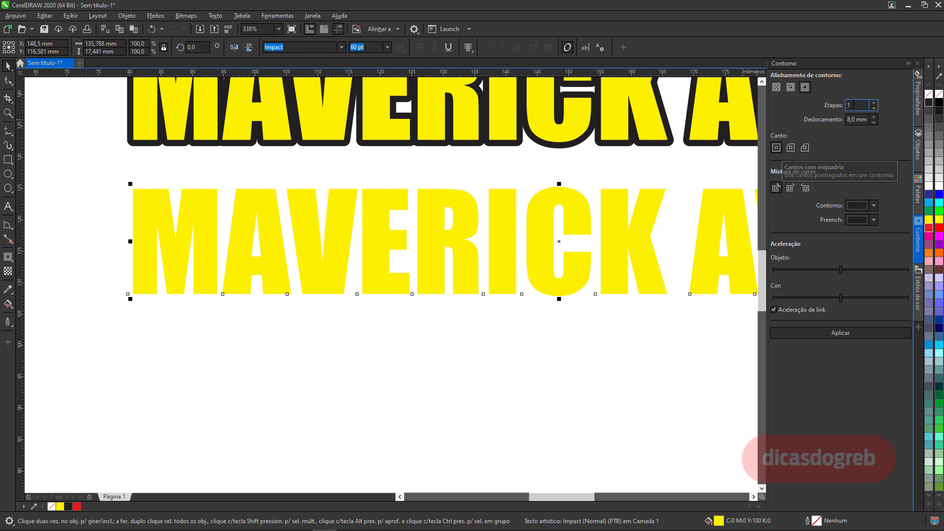
pyautogui.moveTo(857, 122); pyautogui.dragTo(850, 119)
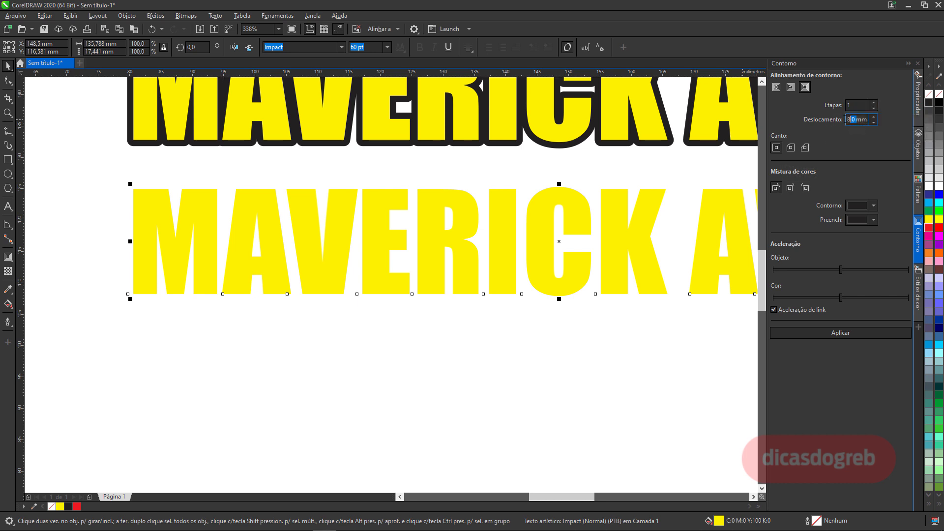
pyautogui.write('2')
pyautogui.click(843, 333)
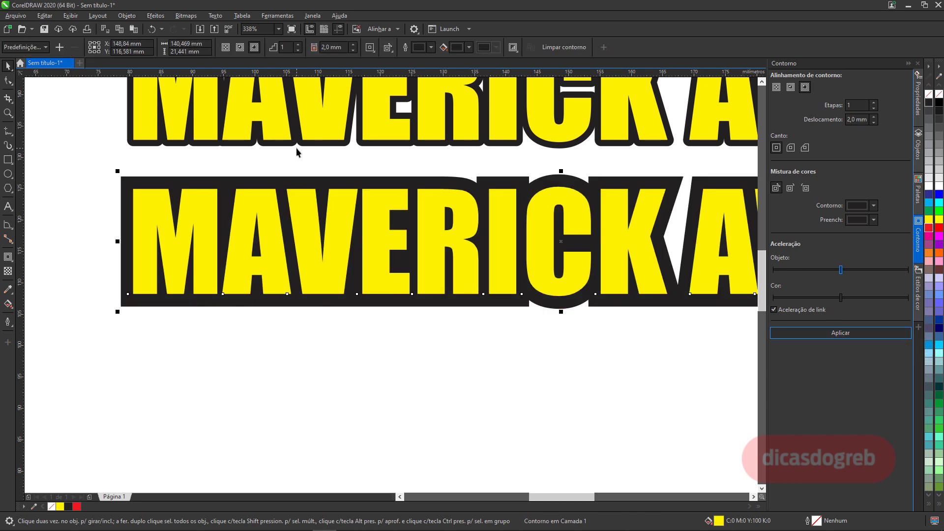
# Step: Place horizontal guidelines at the contour's upper edge and at the top edge of the yellow letter M
pyautogui.scroll(3, 169, 345)
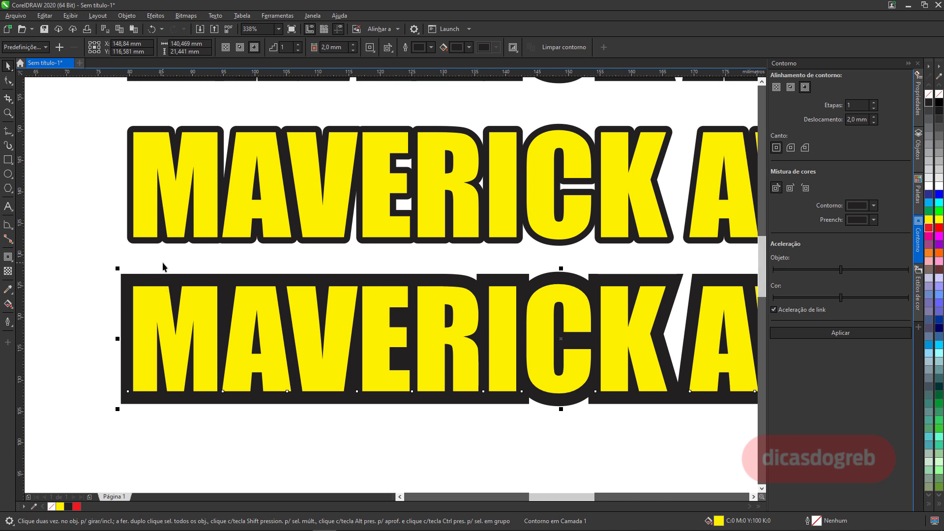
pyautogui.press('z')
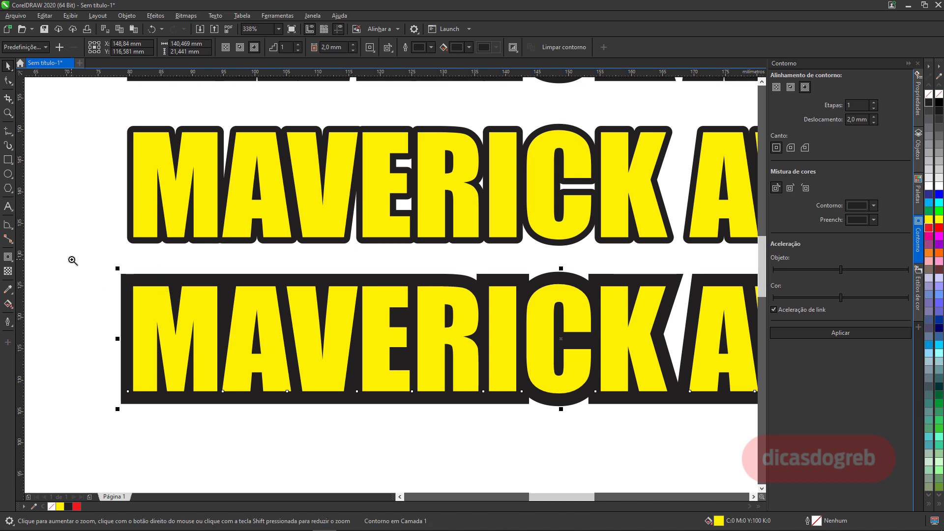
pyautogui.moveTo(71, 261); pyautogui.dragTo(172, 319)
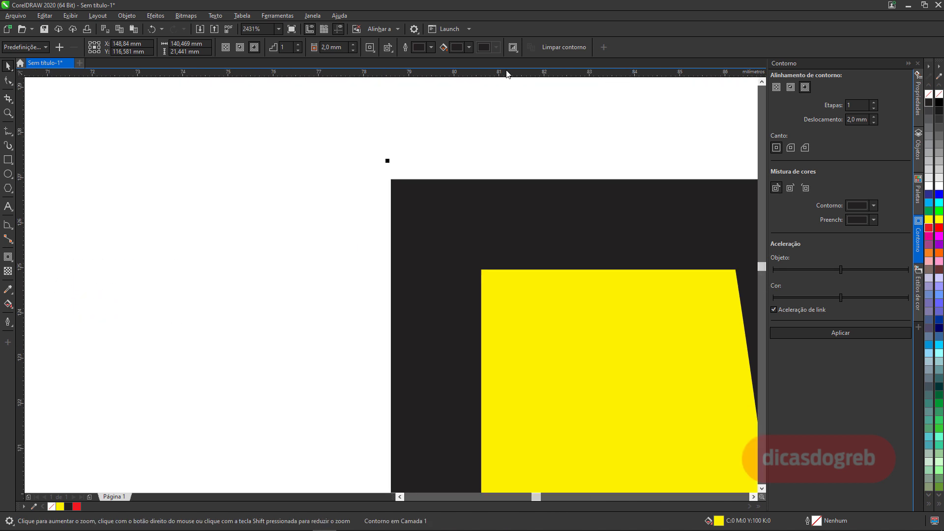
pyautogui.moveTo(509, 71); pyautogui.dragTo(548, 179)
pyautogui.moveTo(545, 75); pyautogui.dragTo(526, 269)
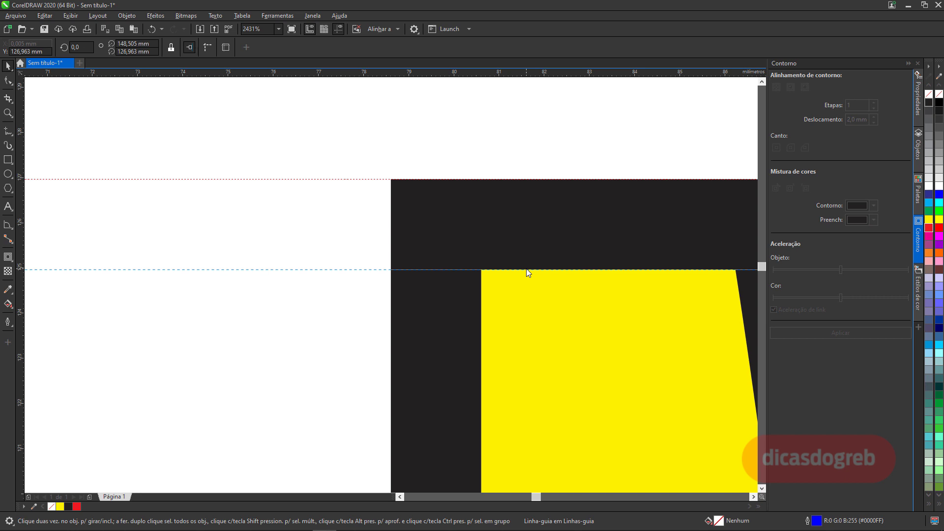
pyautogui.moveTo(526, 269); pyautogui.dragTo(526, 268)
# Step: Enable snapping to guidelines and draw a vertical line about 1.98 mm long between the two guidelines, beside the letter M
pyautogui.click(6, 132)
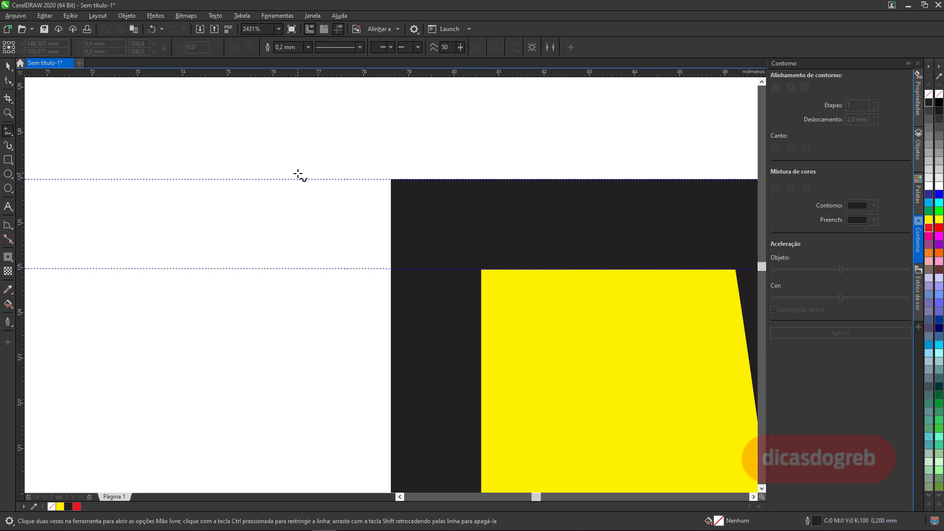
pyautogui.click(380, 29)
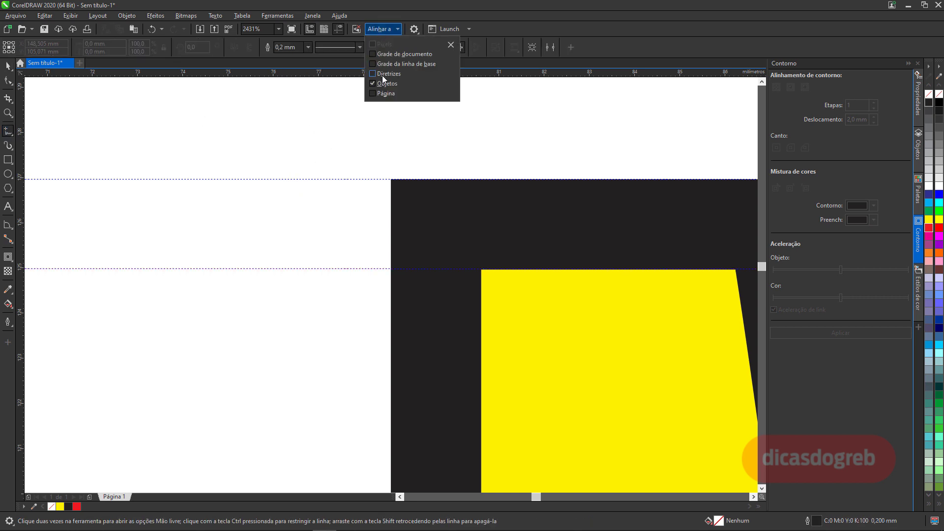
pyautogui.click(382, 76)
pyautogui.click(379, 12)
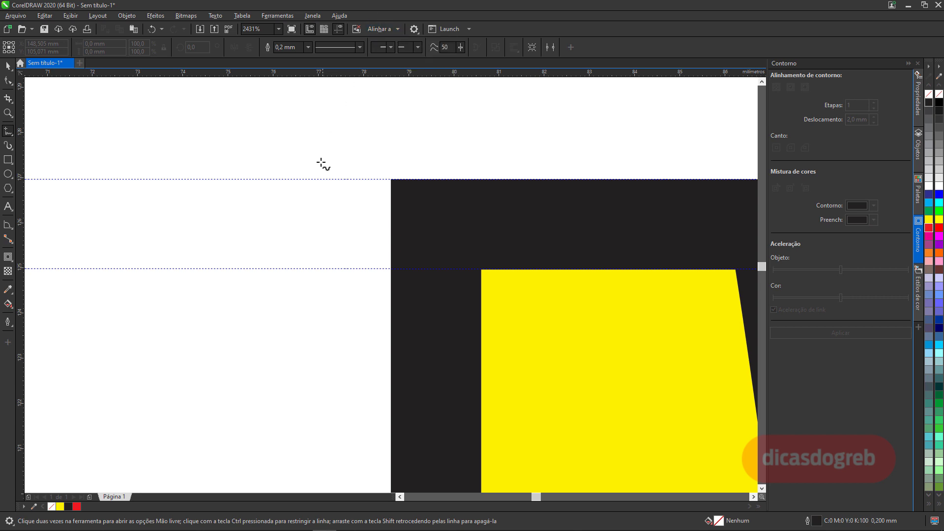
pyautogui.click(319, 180)
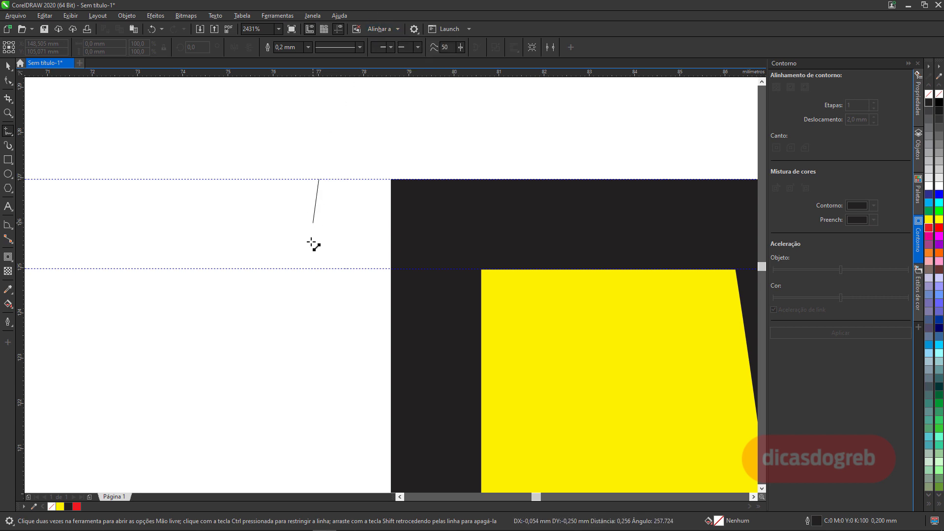
pyautogui.click(318, 268)
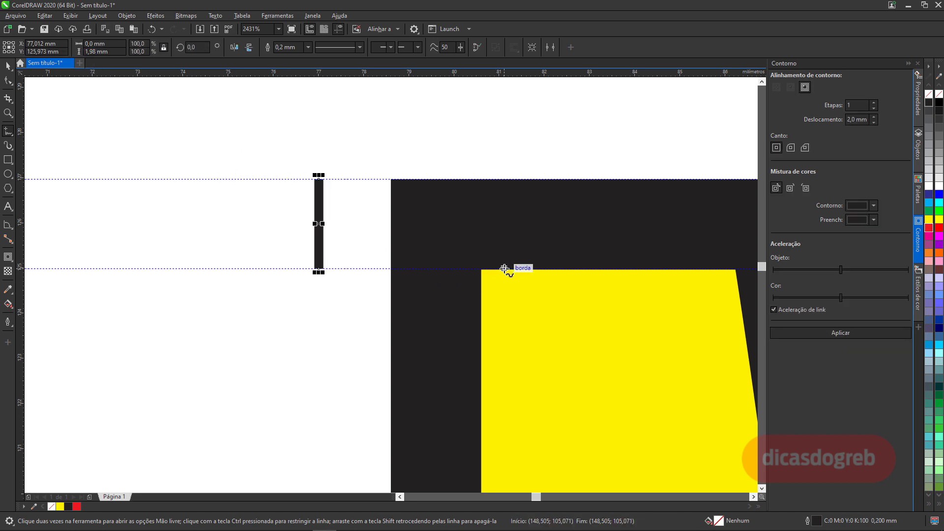
# Step: Shift the lower guideline so that it sits exactly on the top edge of the yellow M
pyautogui.press('z')
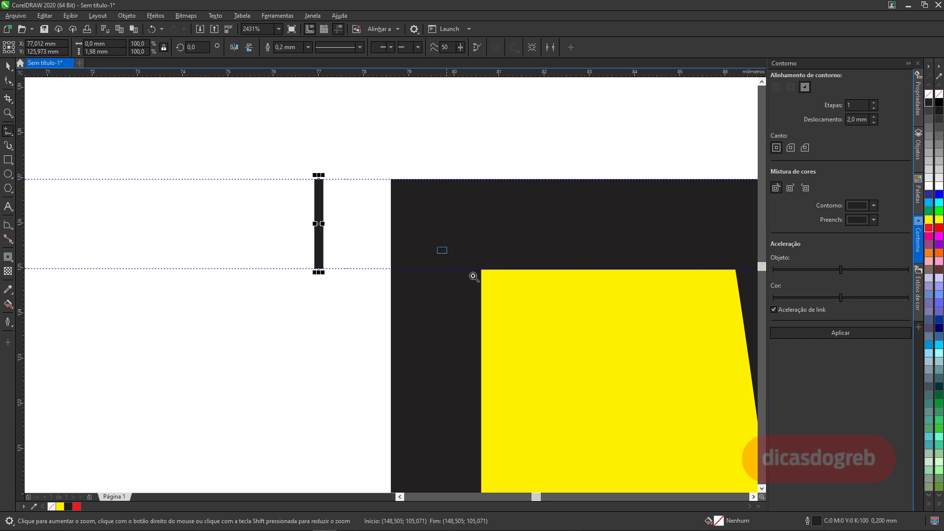
pyautogui.moveTo(437, 247); pyautogui.dragTo(515, 310)
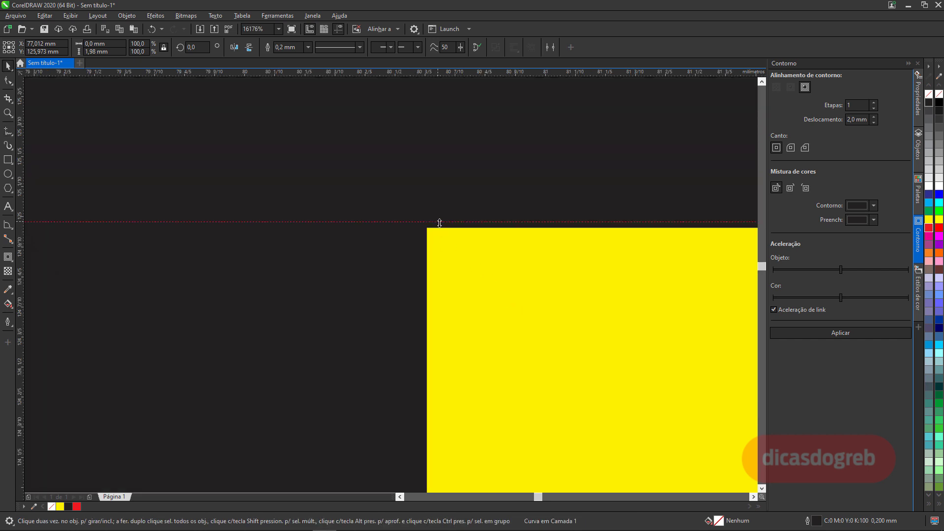
pyautogui.moveTo(440, 222); pyautogui.dragTo(440, 229)
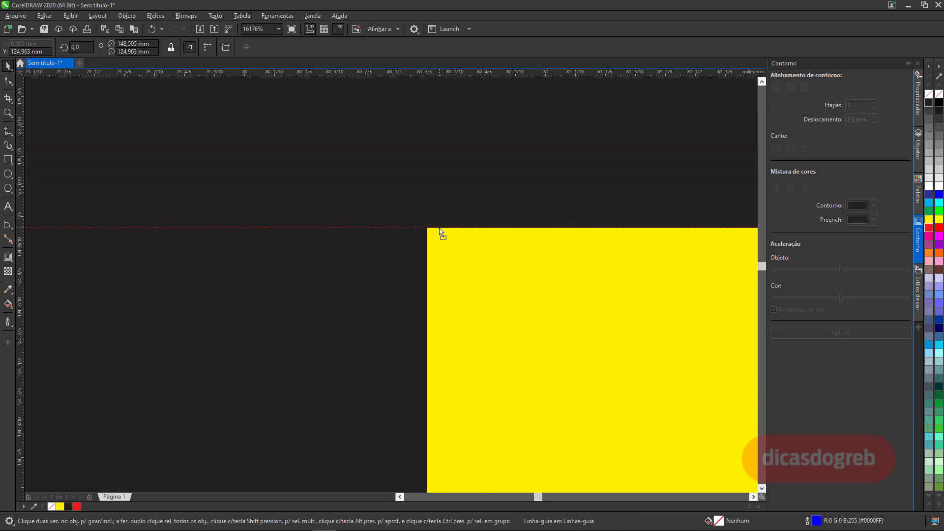
# Step: Stretch the lower end of the vertical line to the adjusted guideline, making the line about 2 mm long
pyautogui.scroll(-5, 441, 230)
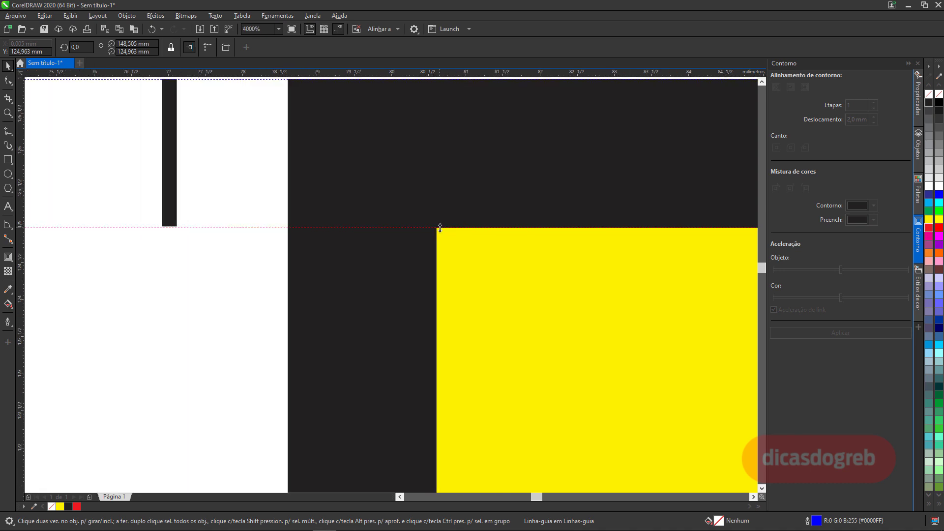
pyautogui.press('F5')
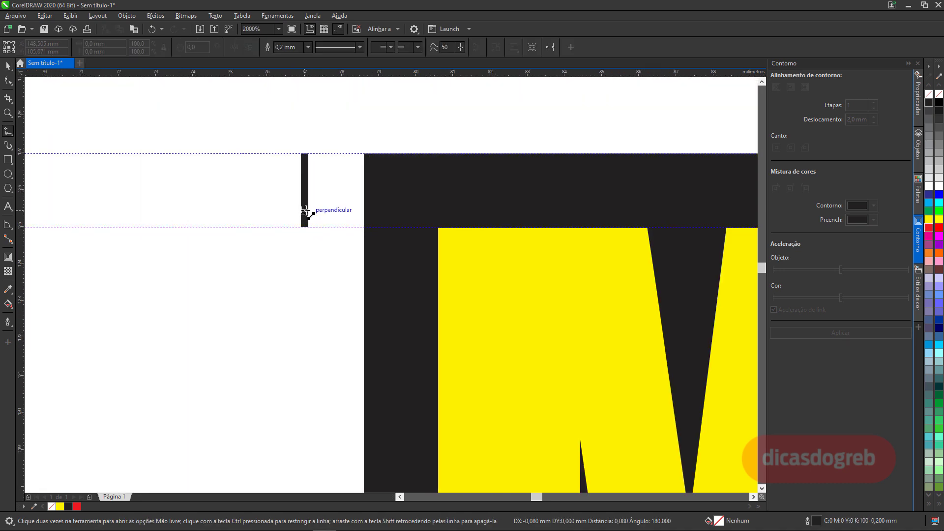
pyautogui.click(306, 211)
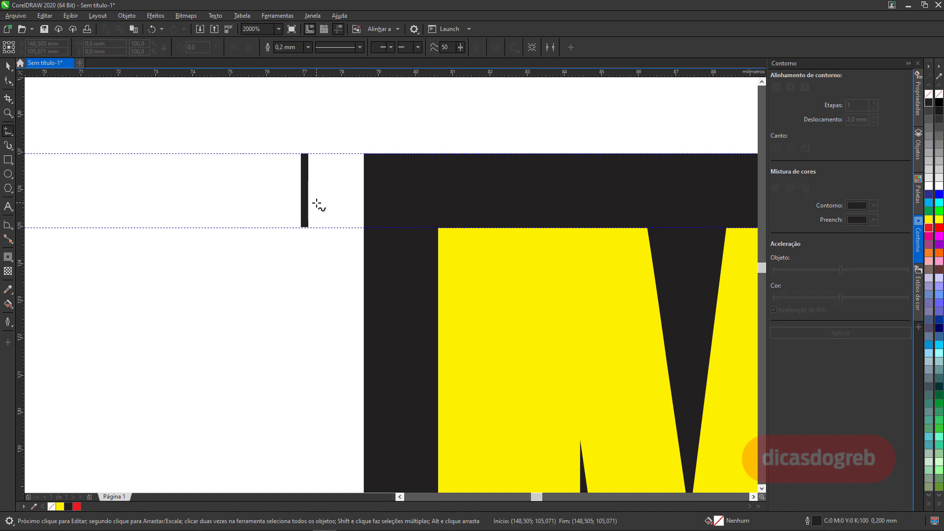
pyautogui.press('space')
pyautogui.click(306, 201)
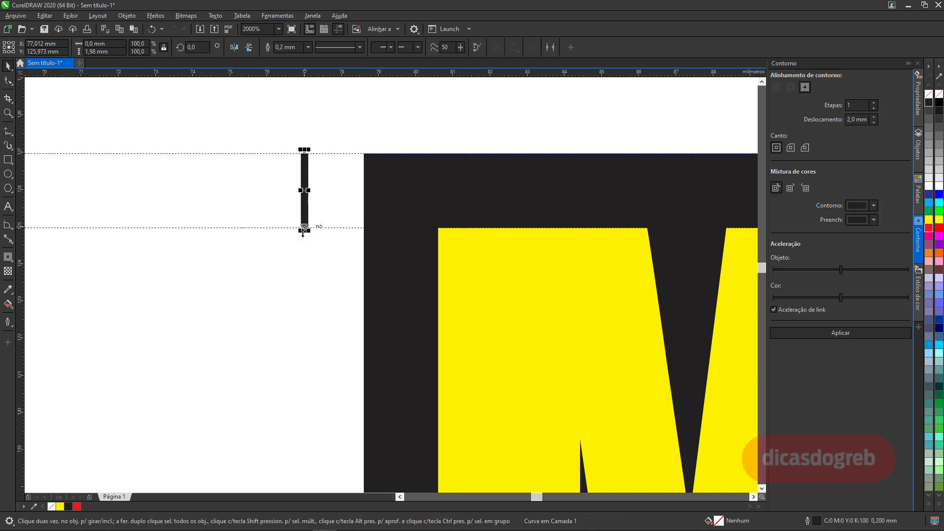
pyautogui.moveTo(305, 229)
pyautogui.mouseDown()
pyautogui.moveTo(306, 202)
pyautogui.moveTo(308, 233)
pyautogui.mouseUp()
# Step: Set the lowest lettering's contour offset to 1.5 mm and apply it
pyautogui.press('F4')
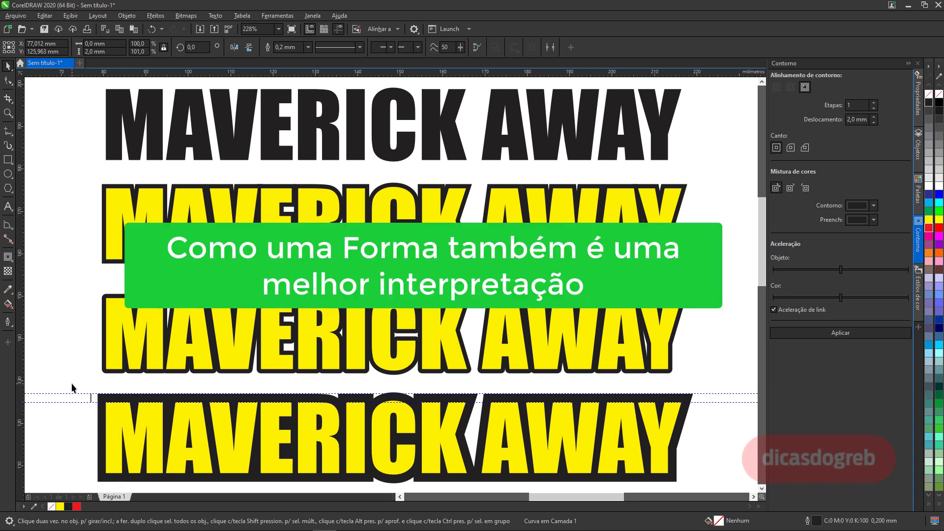
pyautogui.press('Escape')
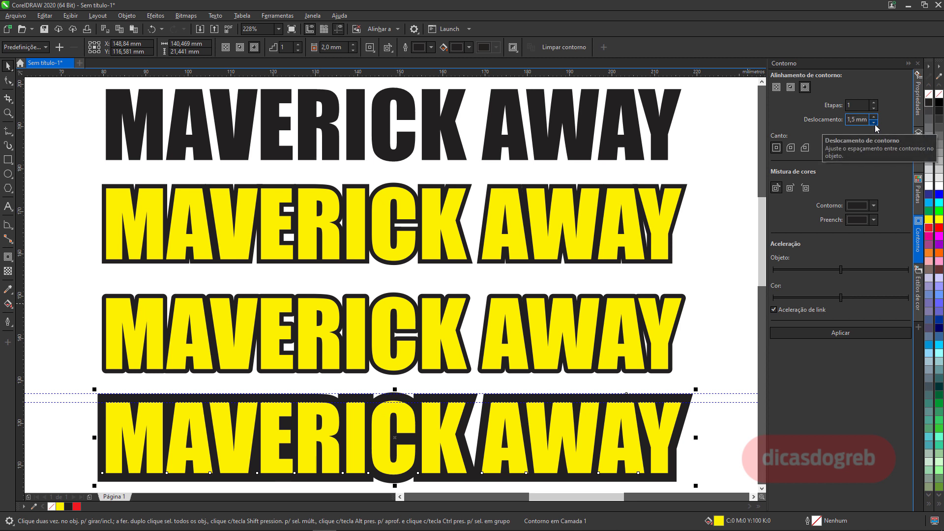
pyautogui.click(861, 333)
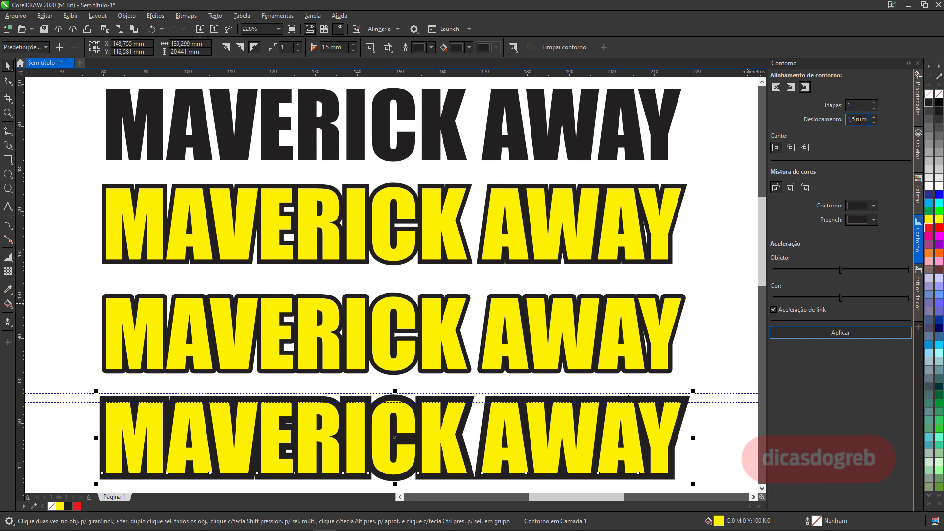
# Step: Set the lowest lettering's contour offset to 1.0 mm, apply it and deselect the lettering
pyautogui.click(874, 123)
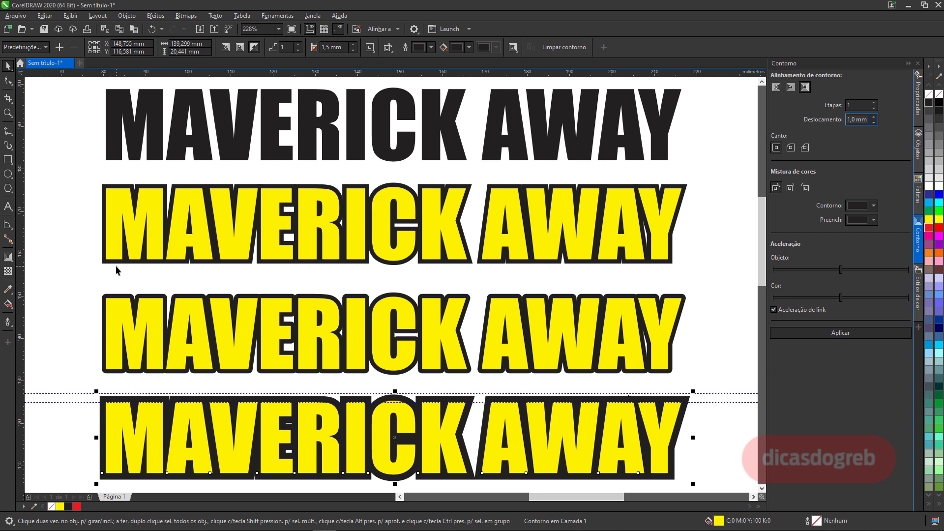
pyautogui.click(804, 336)
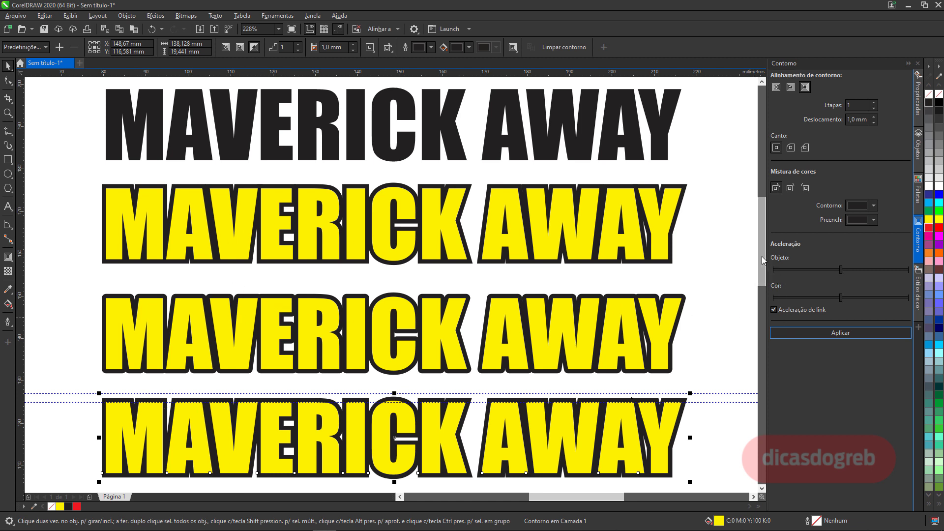
pyautogui.moveTo(763, 261)
pyautogui.mouseDown()
pyautogui.moveTo(771, 293)
pyautogui.moveTo(773, 273)
pyautogui.mouseUp()
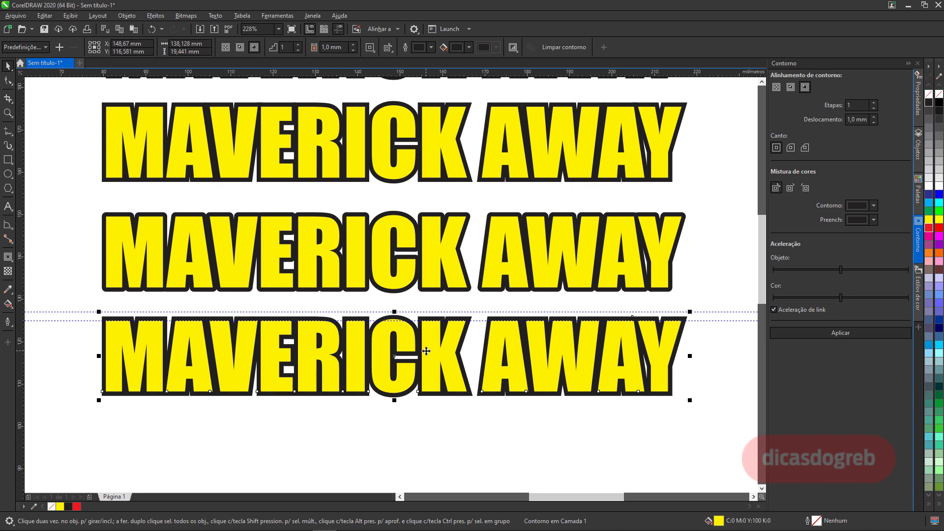
pyautogui.press('Escape')
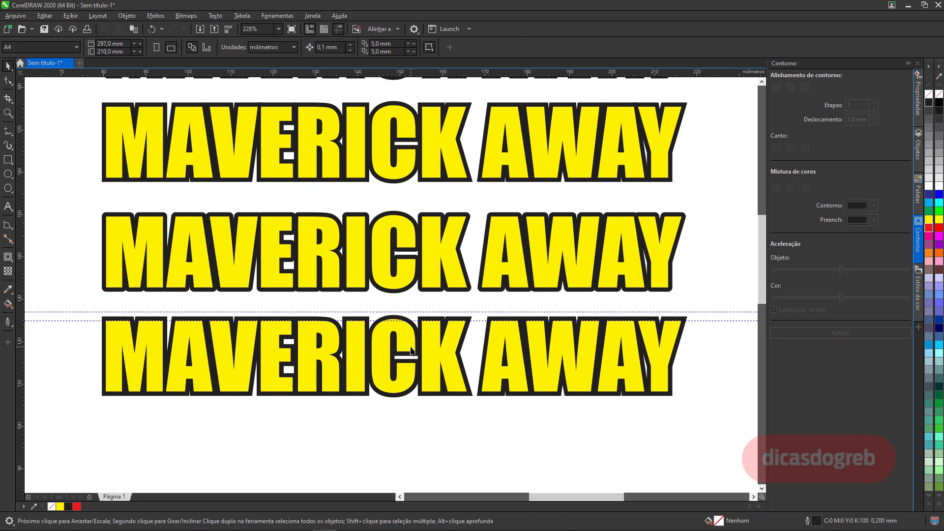
# Step: Replace the text of the lowest contoured lettering with "MAISMAIS"
pyautogui.doubleClick(418, 355)
pyautogui.hotkey('ctrl', 'a')
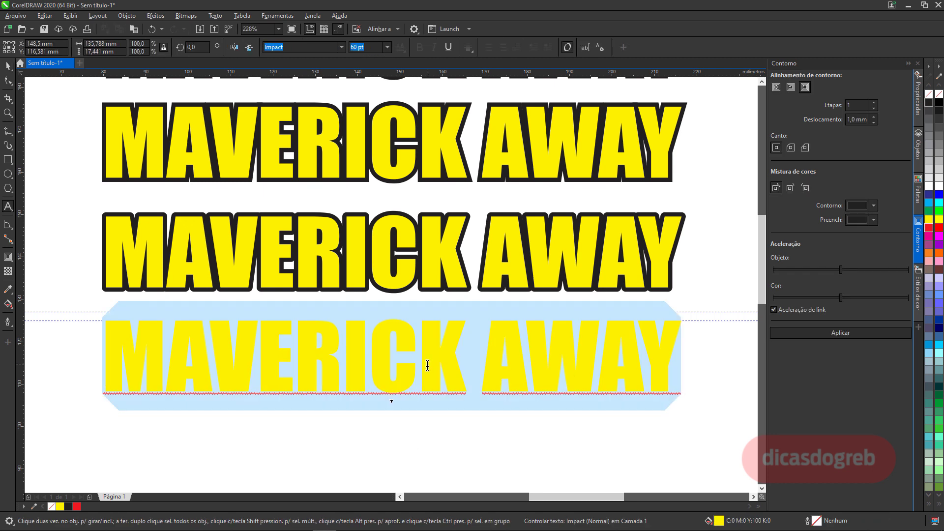
pyautogui.write('MAISMAIS')
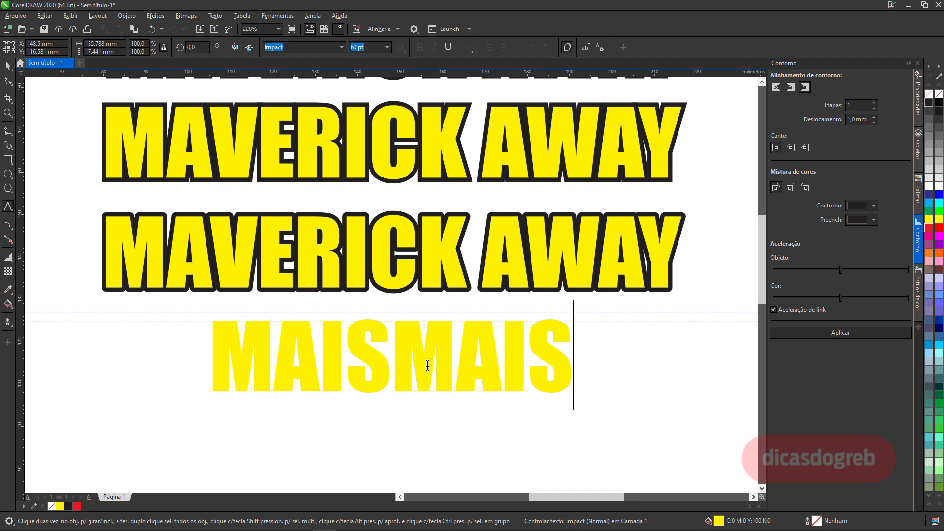
pyautogui.hotkey('ctrl', 'space')
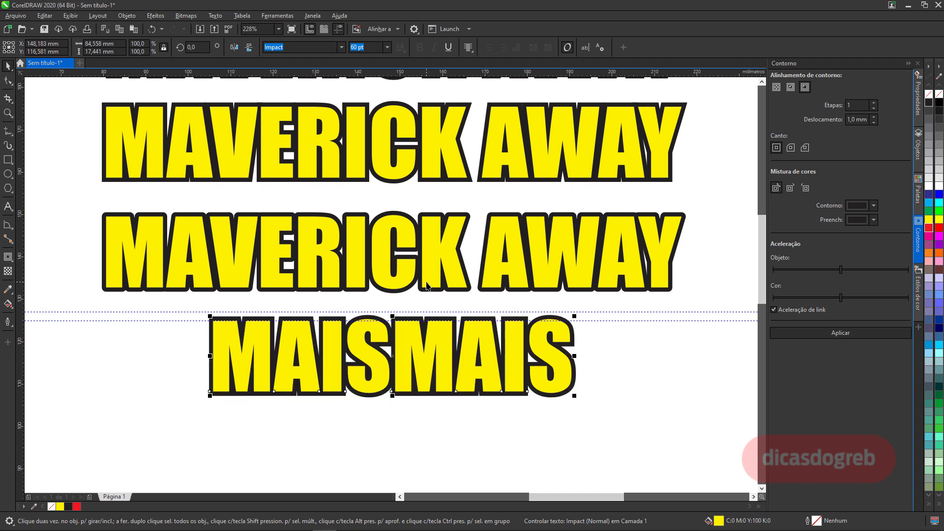
pyautogui.click(598, 303)
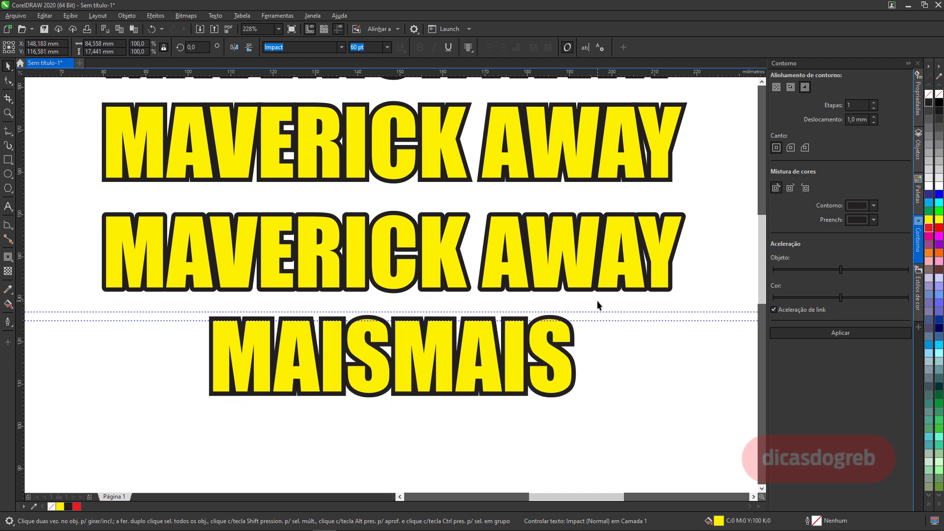
# Step: Break the contour of the MAISMAIS lettering apart from its text
pyautogui.click(397, 322)
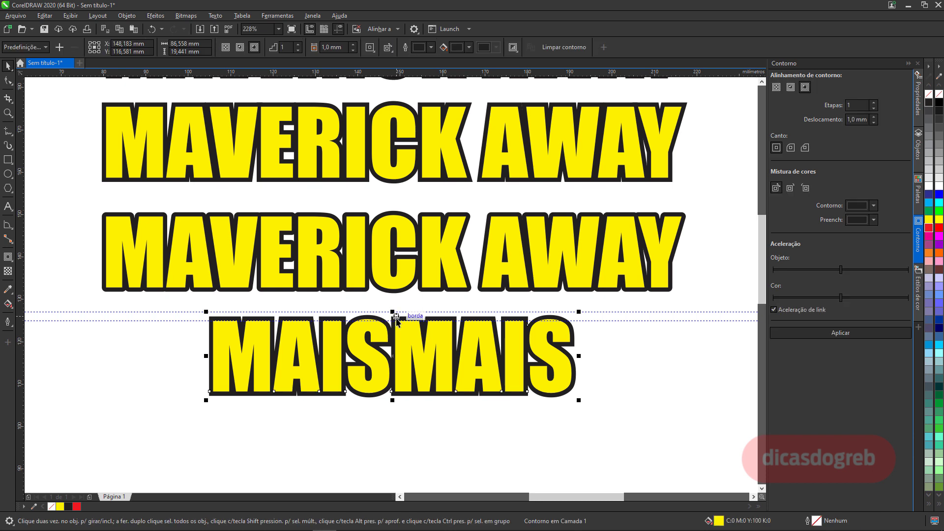
pyautogui.click(127, 16)
pyautogui.click(191, 244)
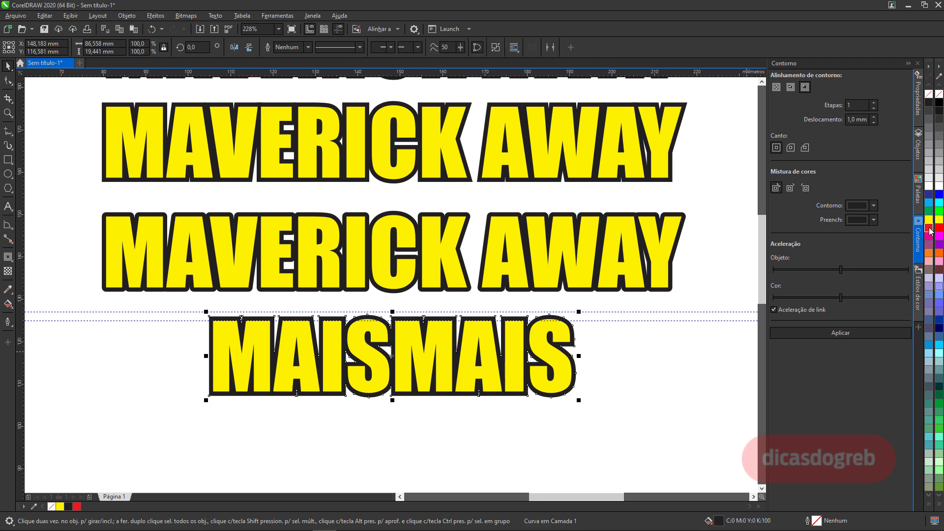
# Step: Try moving the yellow MAISMAIS text about 6 mm down off its contour and view both shapes in wireframe
pyautogui.moveTo(562, 338); pyautogui.dragTo(565, 362)
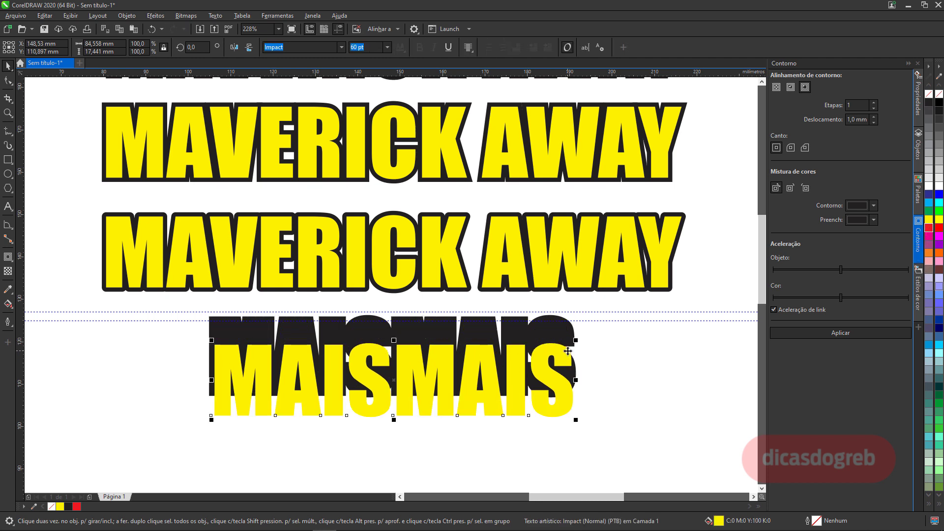
pyautogui.click(563, 335)
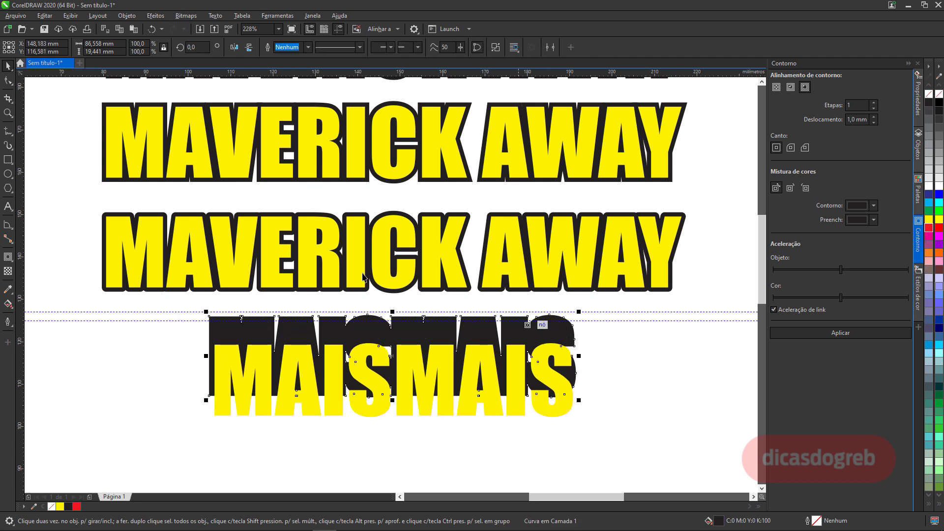
pyautogui.click(70, 16)
pyautogui.click(84, 31)
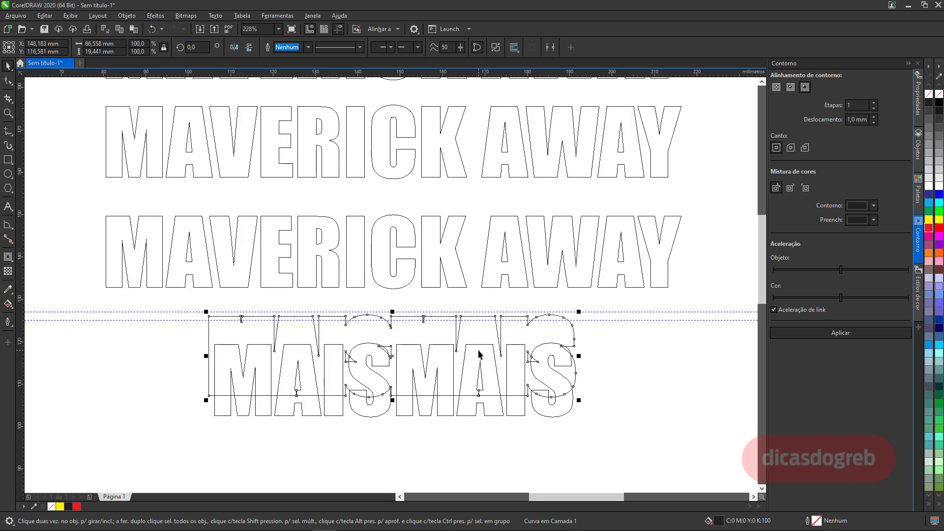
pyautogui.hotkey('ctrl', 'z')
pyautogui.click(581, 342)
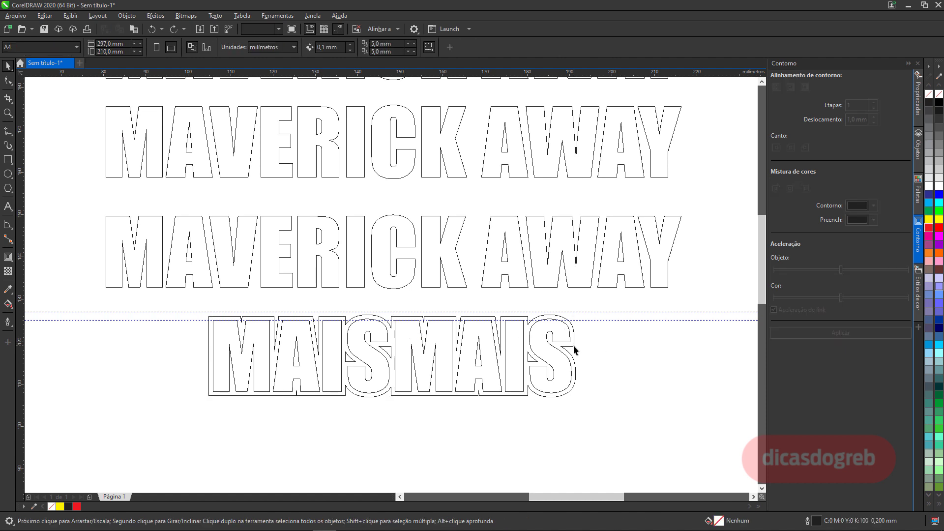
# Step: Try moving the contour curve about 94 mm to the left of the MAISMAIS text, and return the drawing to the Enhanced view
pyautogui.click(574, 350)
pyautogui.scroll(-3, 574, 350)
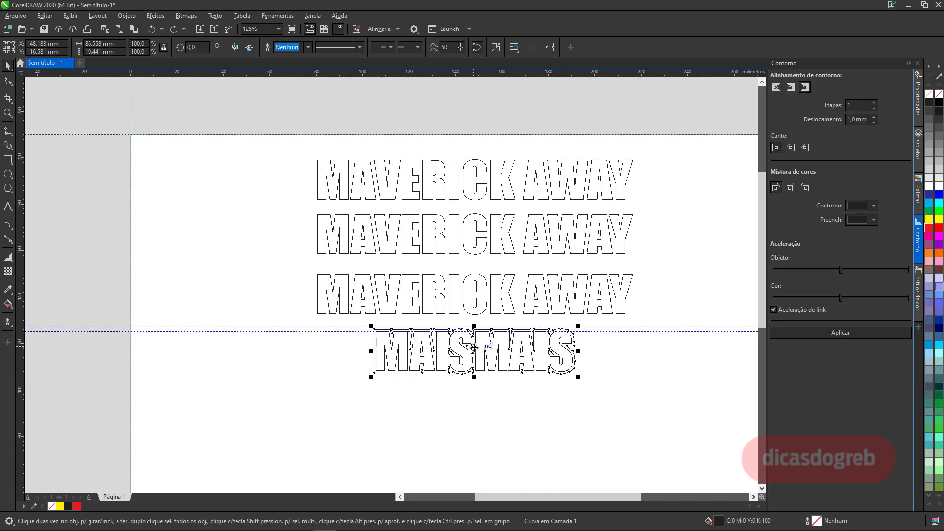
pyautogui.moveTo(474, 347); pyautogui.dragTo(279, 380)
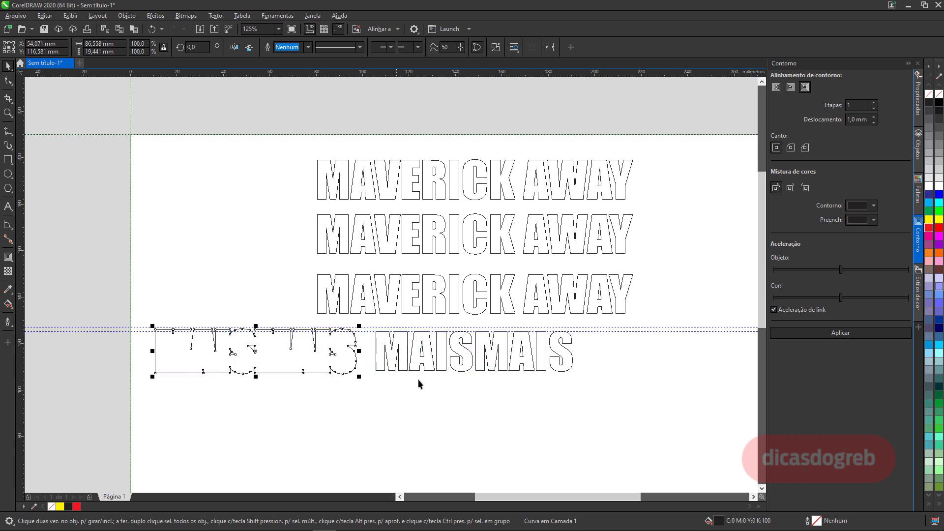
pyautogui.hotkey('ctrl', 'z')
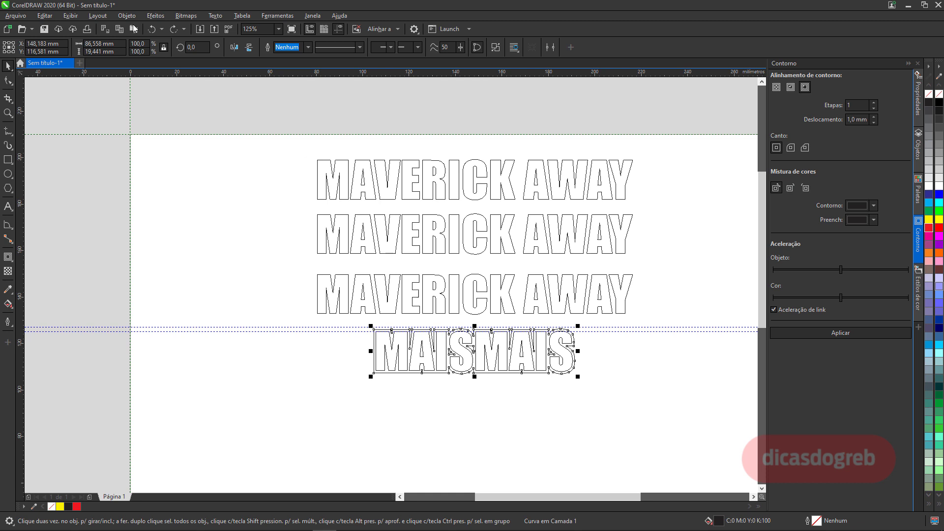
pyautogui.click(70, 15)
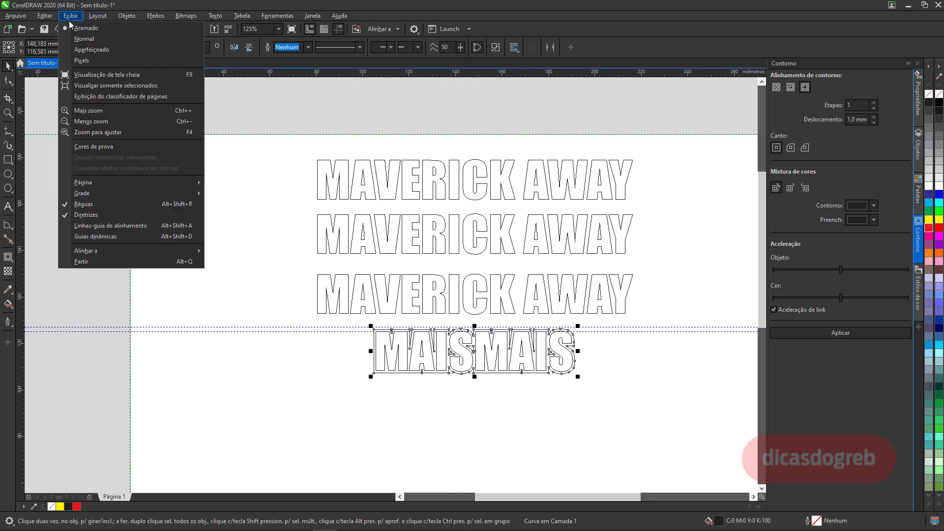
pyautogui.click(84, 49)
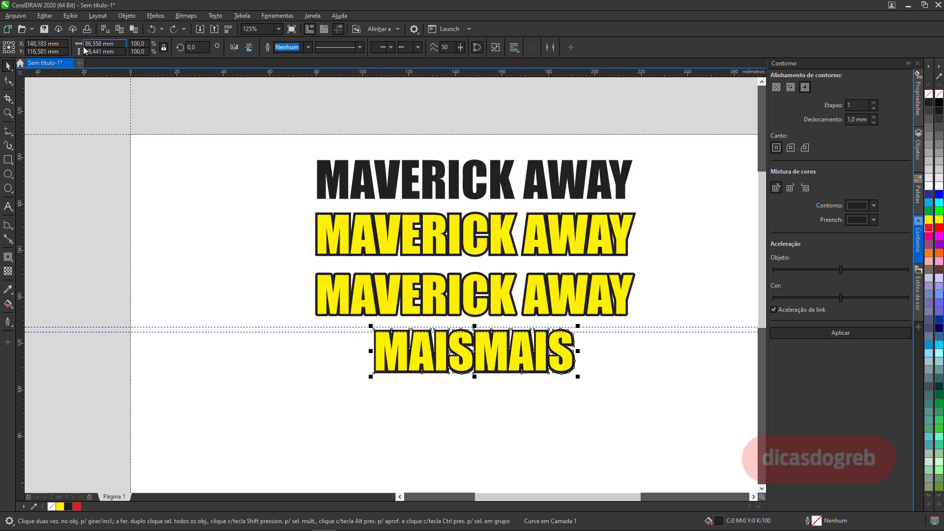
# Step: Duplicate the upper yellow MAVERICK AWAY lettering about 81 mm straight down, below the MAISMAIS lettering
pyautogui.click(350, 291)
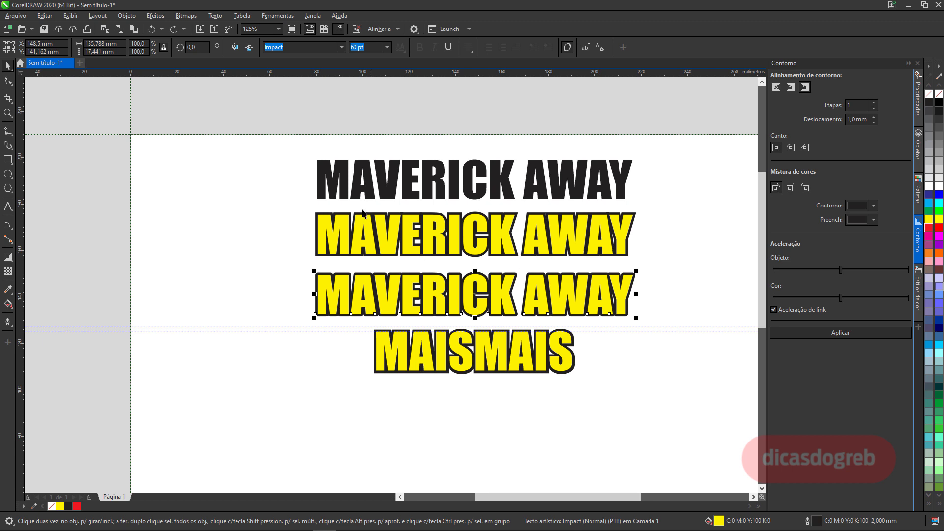
pyautogui.click(384, 238)
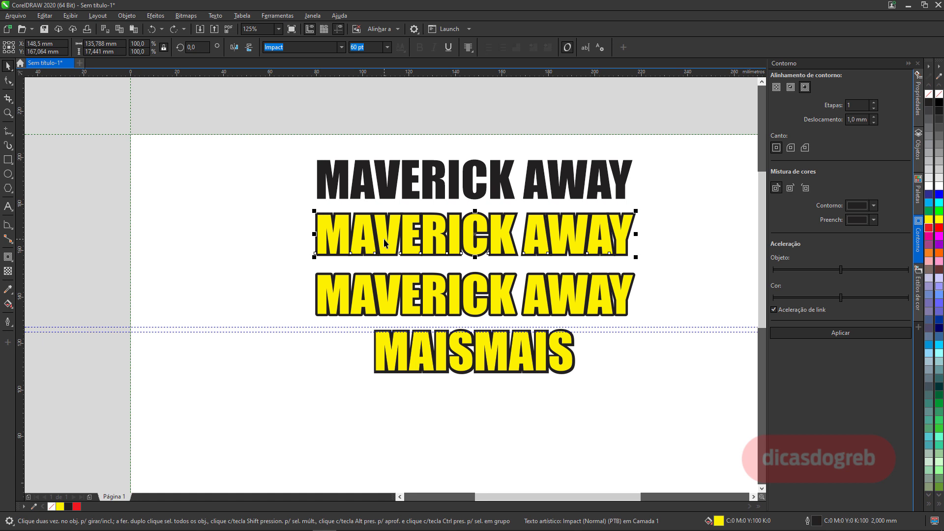
pyautogui.moveTo(384, 238); pyautogui.dragTo(410, 425)
pyautogui.rightClick(409, 424)
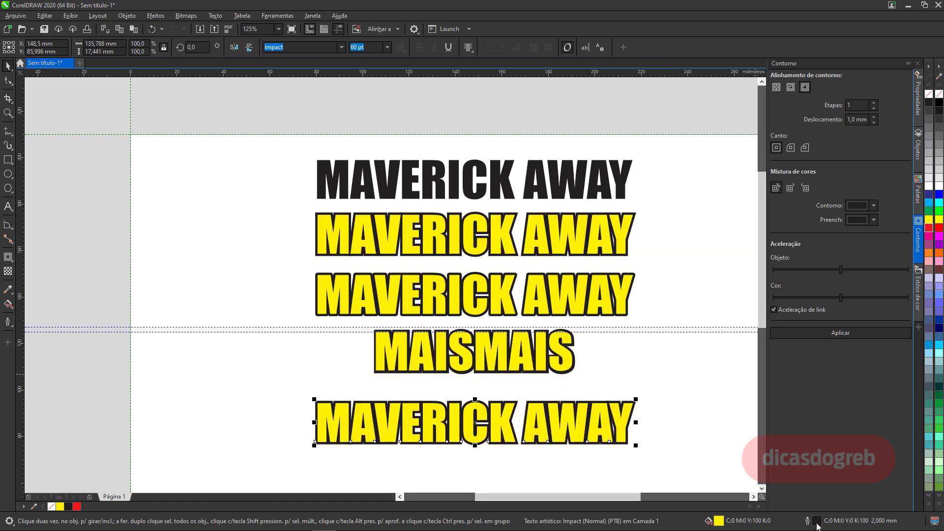
# Step: Set the outline miter limit of the duplicated MAVERICK AWAY lettering to 5°
pyautogui.doubleClick(819, 520)
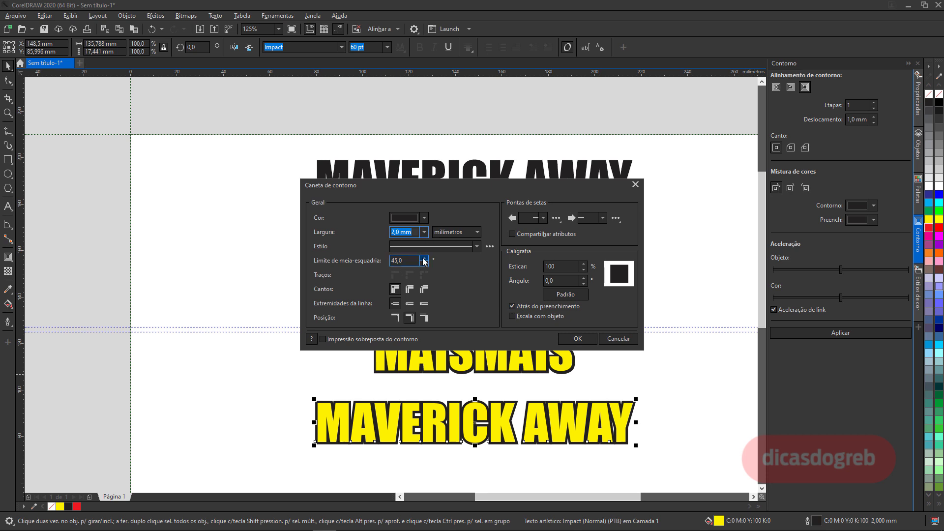
pyautogui.click(407, 262)
pyautogui.write('5')
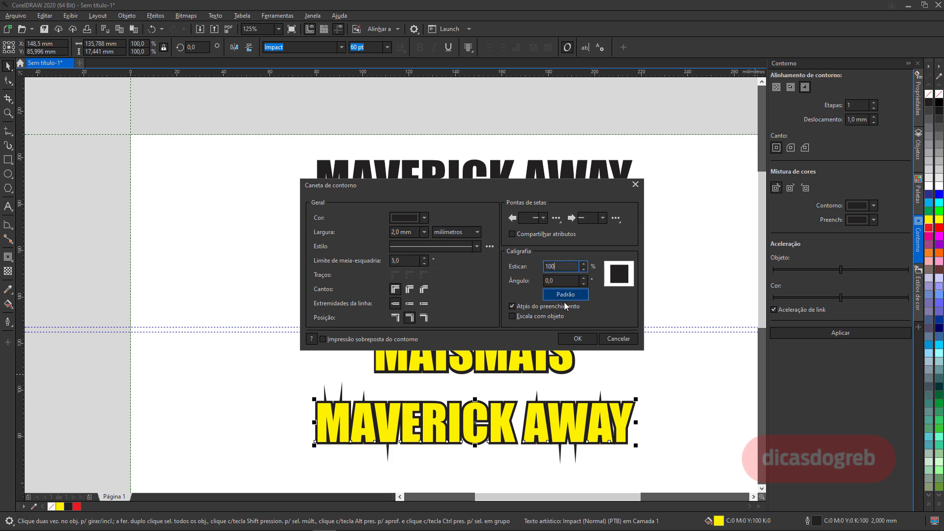
pyautogui.click(582, 338)
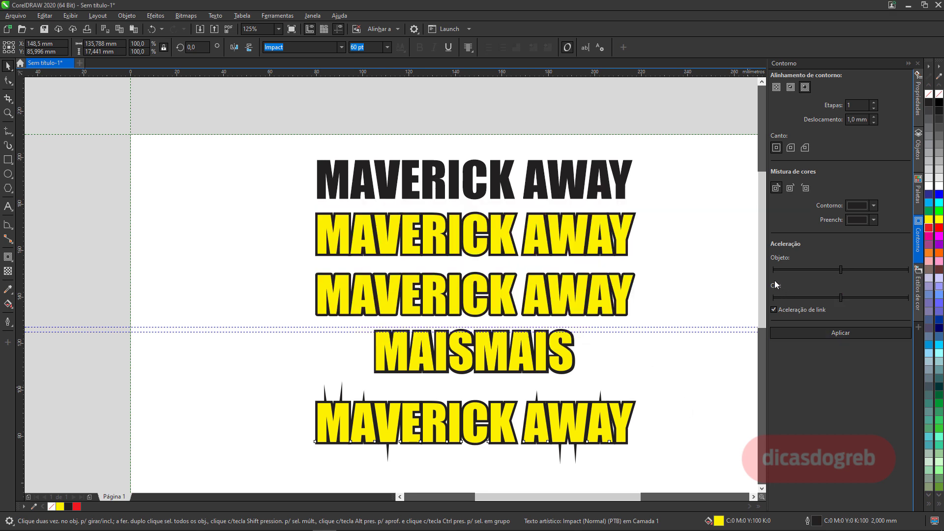
# Step: Convert the spiky lettering's outline to an object and move the black outline directly below the yellow text
pyautogui.moveTo(764, 275); pyautogui.dragTo(763, 326)
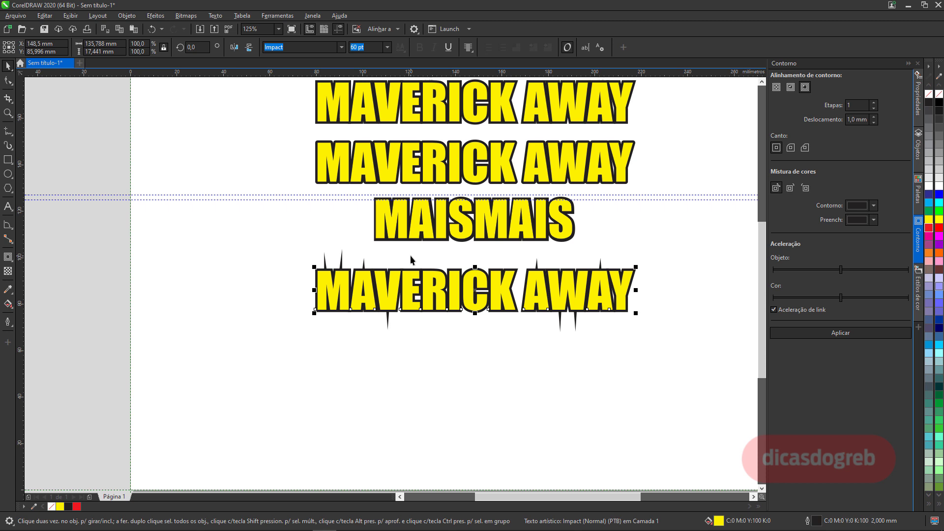
pyautogui.click(129, 15)
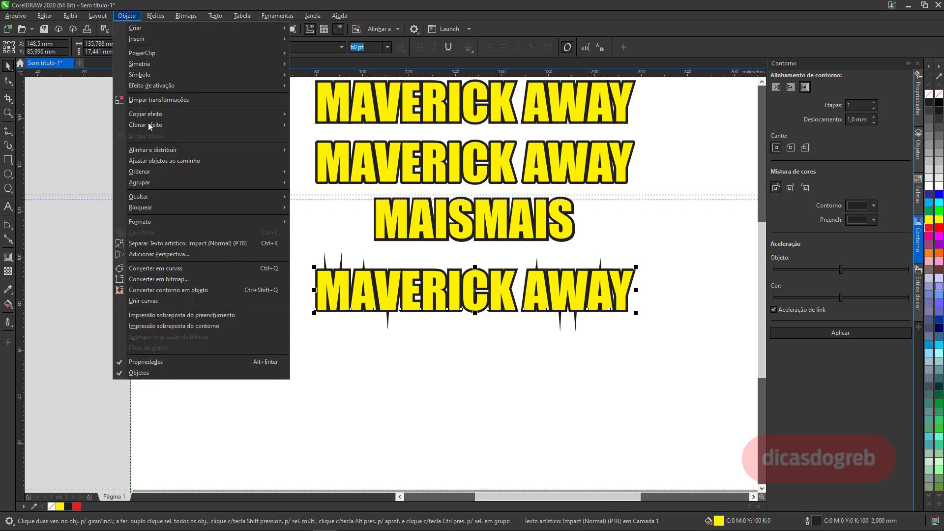
pyautogui.click(206, 290)
pyautogui.click(323, 266)
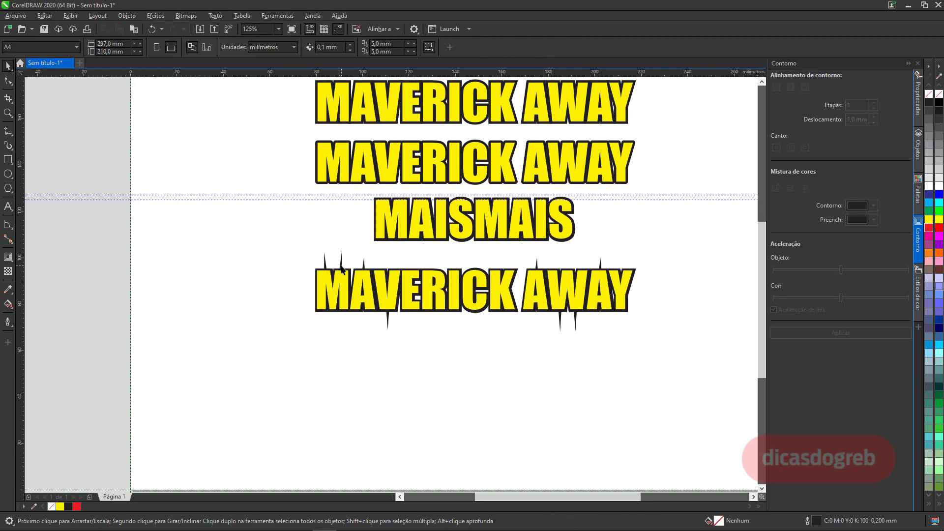
pyautogui.click(339, 265)
pyautogui.moveTo(339, 264); pyautogui.dragTo(341, 336)
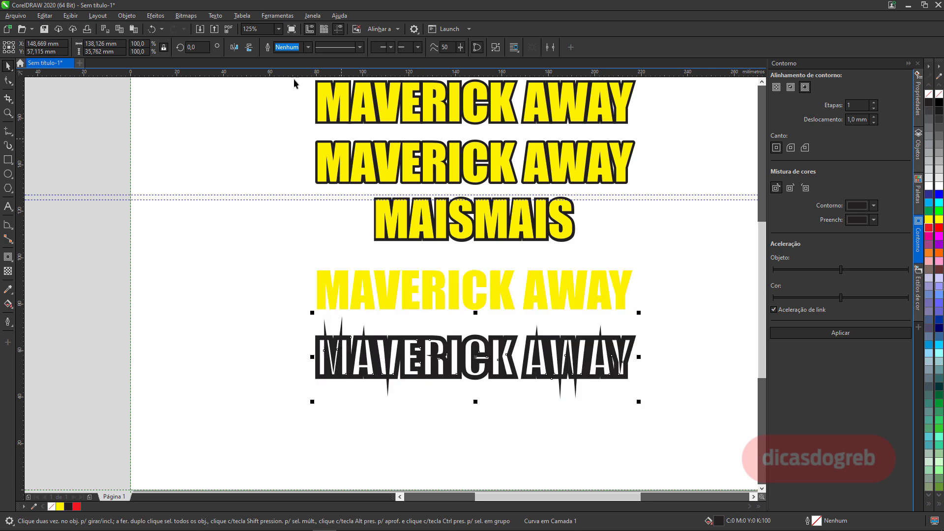
# Step: Break the black MAVERICK AWAY outline curve apart into separate shapes and deselect them
pyautogui.click(125, 18)
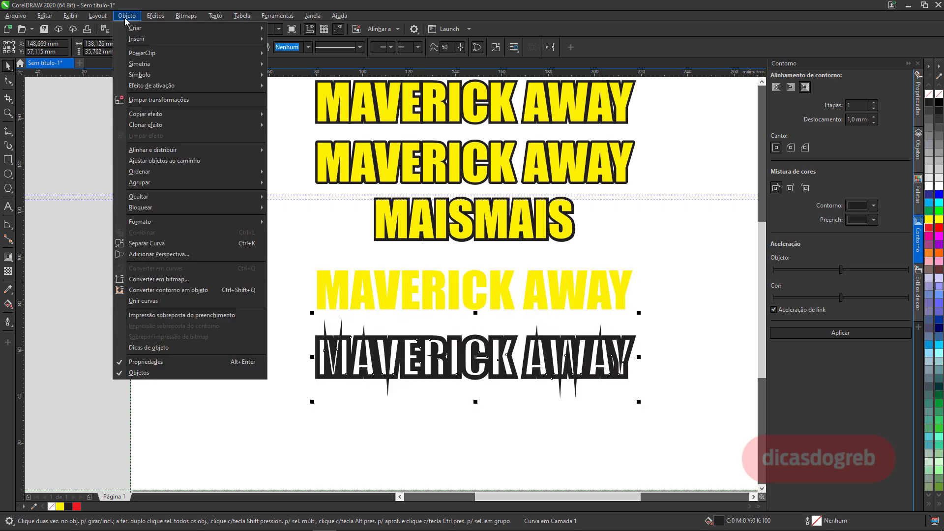
pyautogui.click(176, 247)
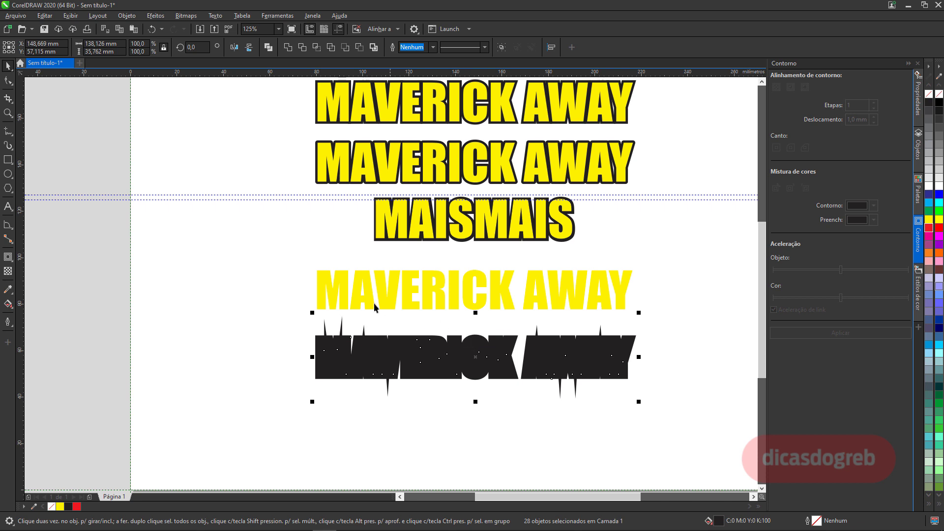
pyautogui.click(252, 320)
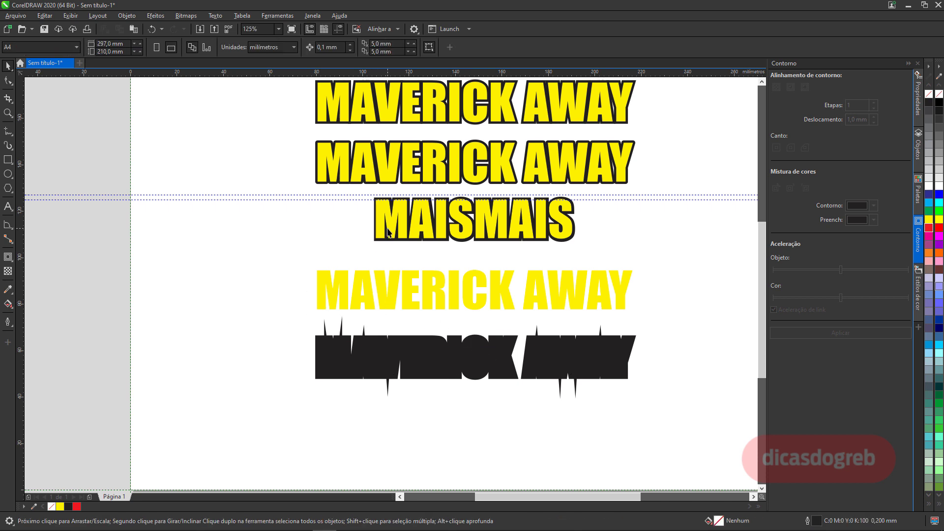
# Step: Delete the spike nodes protruding above and below the black MAVERICK and AWAY outline shapes
pyautogui.click(343, 328)
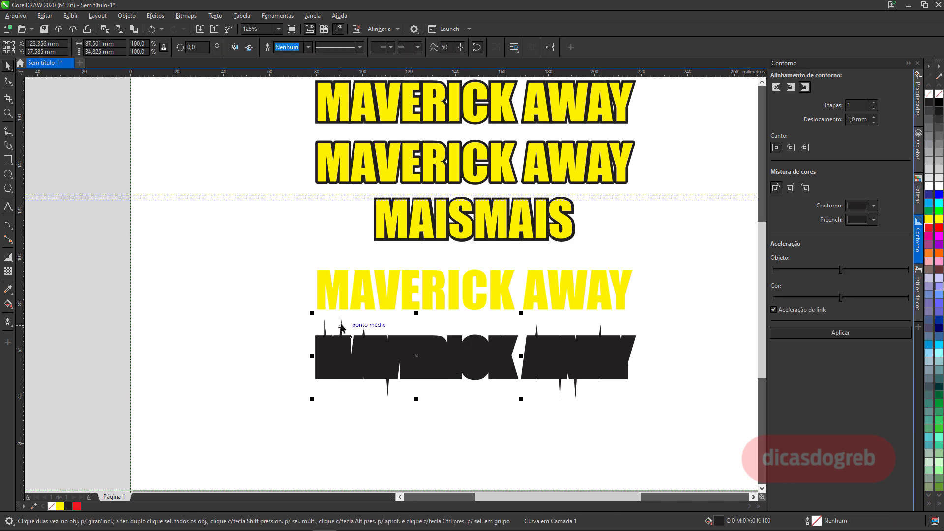
pyautogui.click(7, 81)
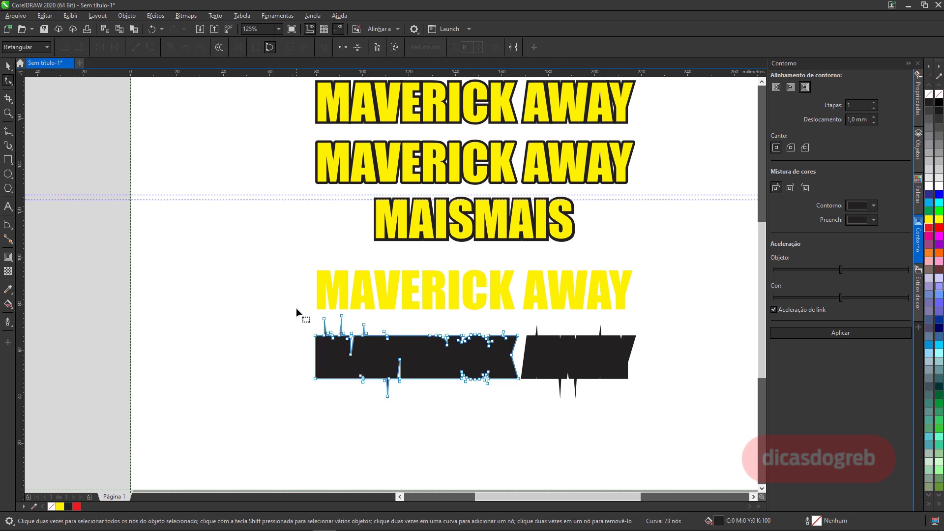
pyautogui.moveTo(296, 308); pyautogui.dragTo(383, 333)
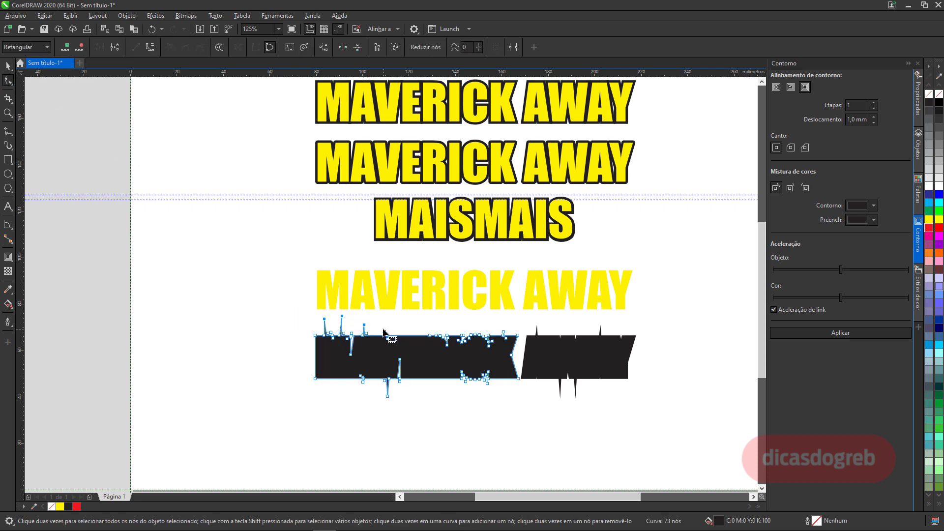
pyautogui.click(537, 346)
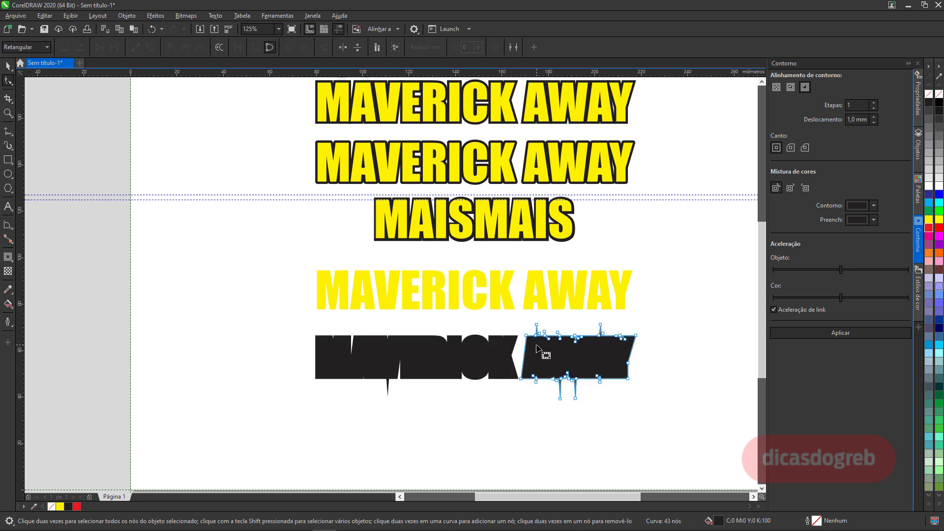
pyautogui.moveTo(526, 315); pyautogui.dragTo(621, 330)
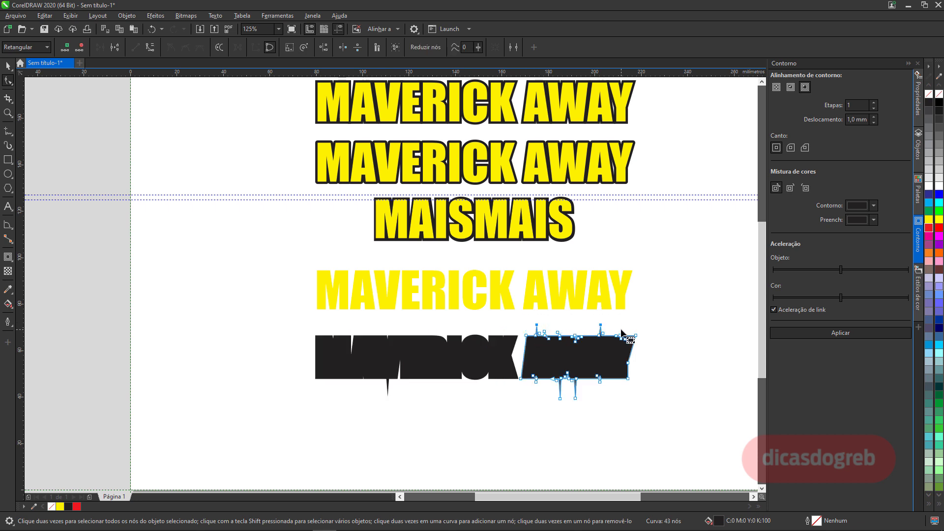
pyautogui.press('Delete')
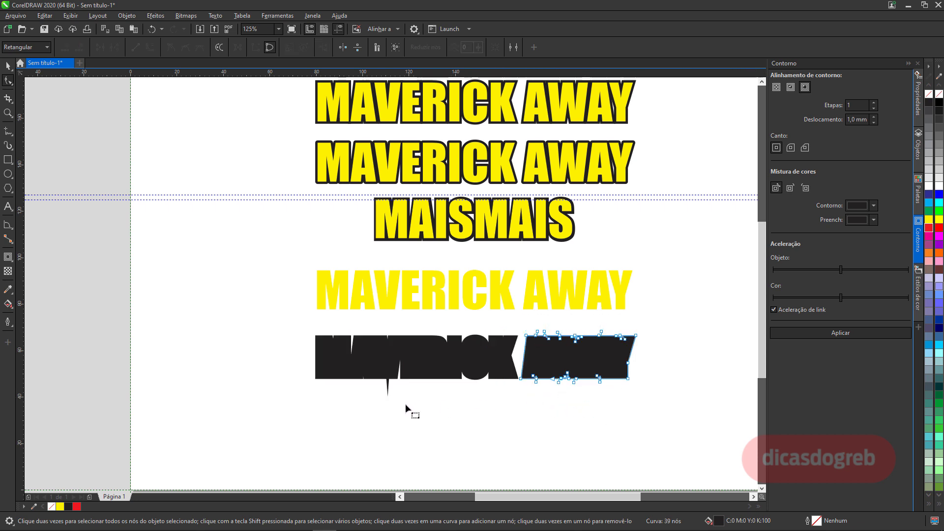
pyautogui.click(390, 379)
pyautogui.moveTo(405, 409); pyautogui.dragTo(363, 385)
pyautogui.press('Delete')
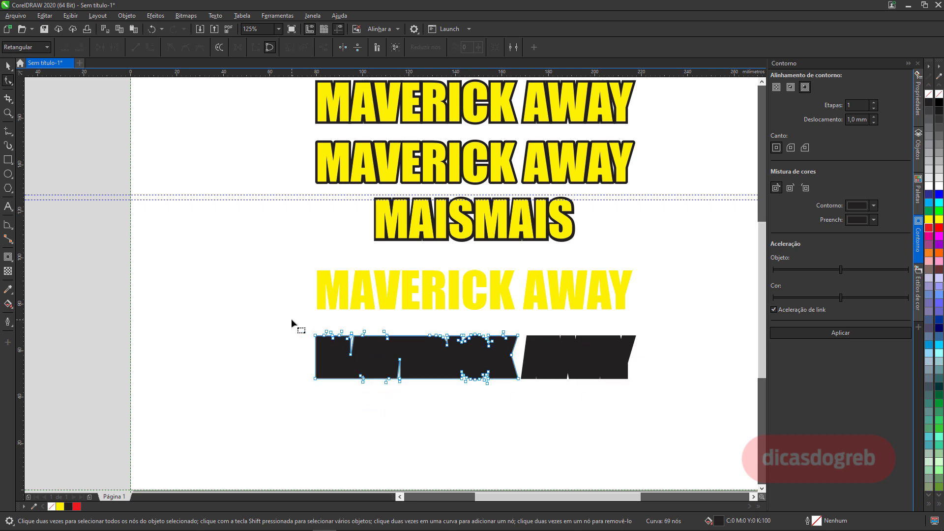
# Step: Weld all the separate black MAVERICK AWAY shapes into a single curve
pyautogui.press('space')
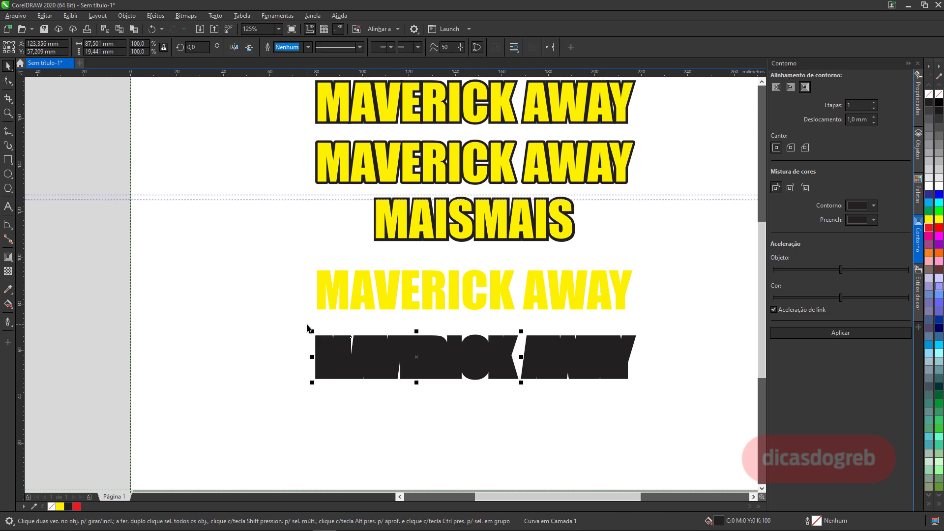
pyautogui.moveTo(309, 329); pyautogui.dragTo(660, 397)
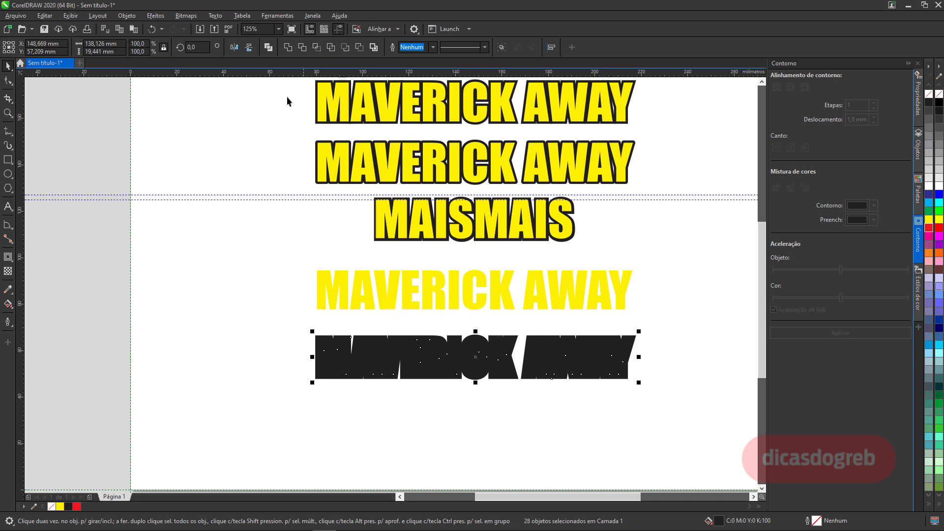
pyautogui.click(288, 48)
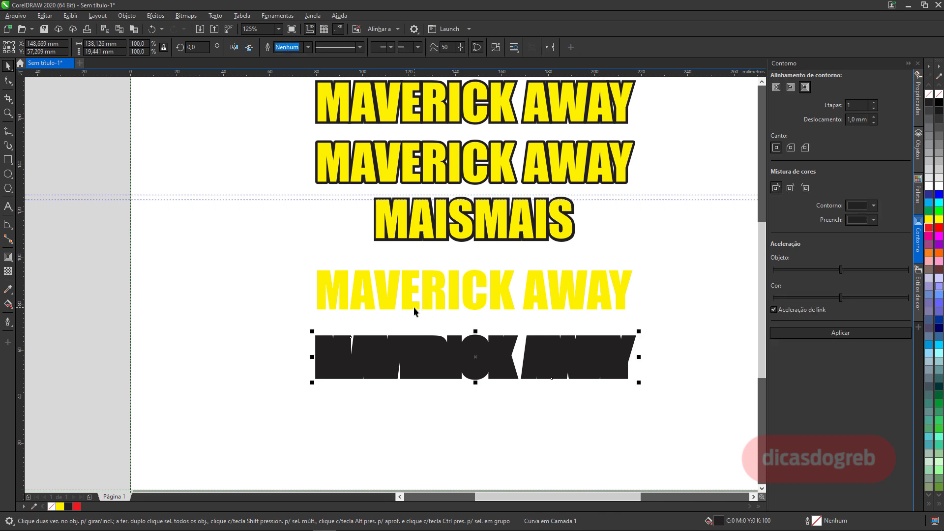
# Step: Duplicate the yellow MAISMAIS text without its contour below the black MAVERICK AWAY shape and slightly tighten its letter spacing
pyautogui.click(432, 218)
pyautogui.moveTo(440, 213); pyautogui.dragTo(445, 447)
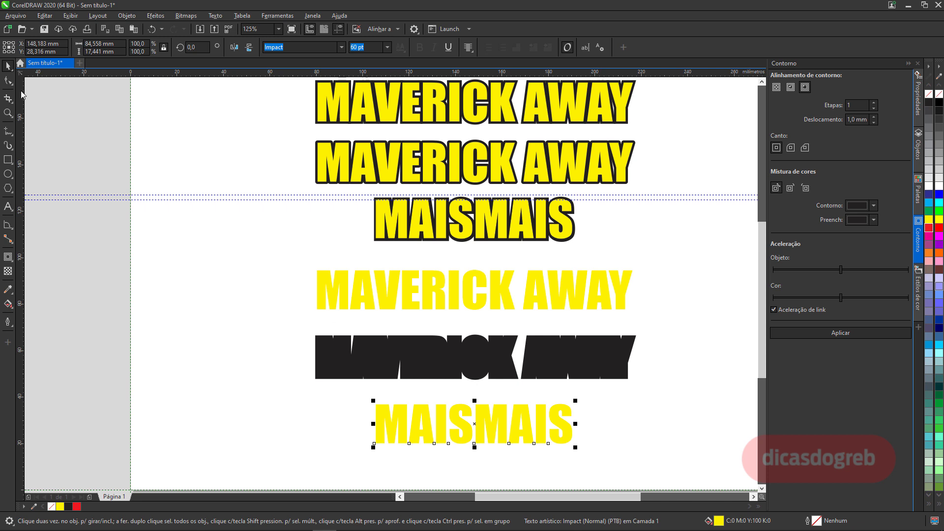
pyautogui.click(8, 81)
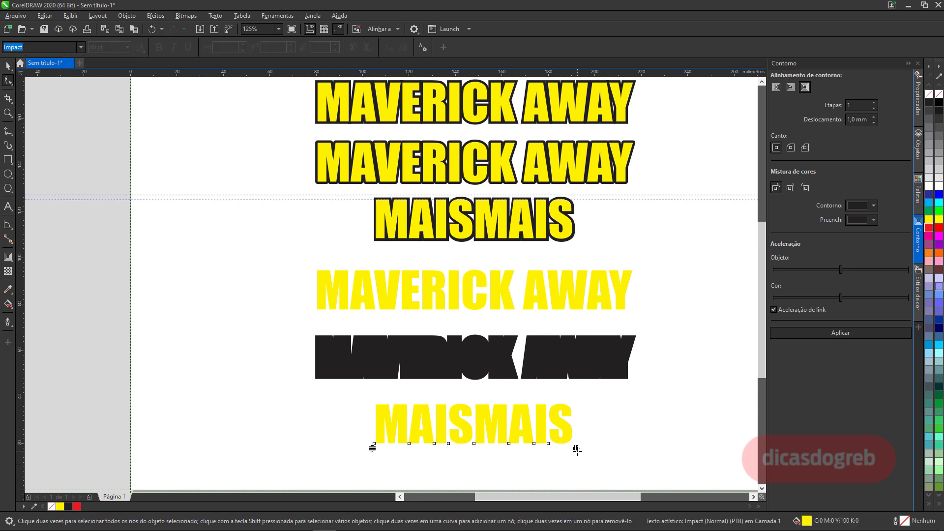
pyautogui.moveTo(578, 449); pyautogui.dragTo(571, 448)
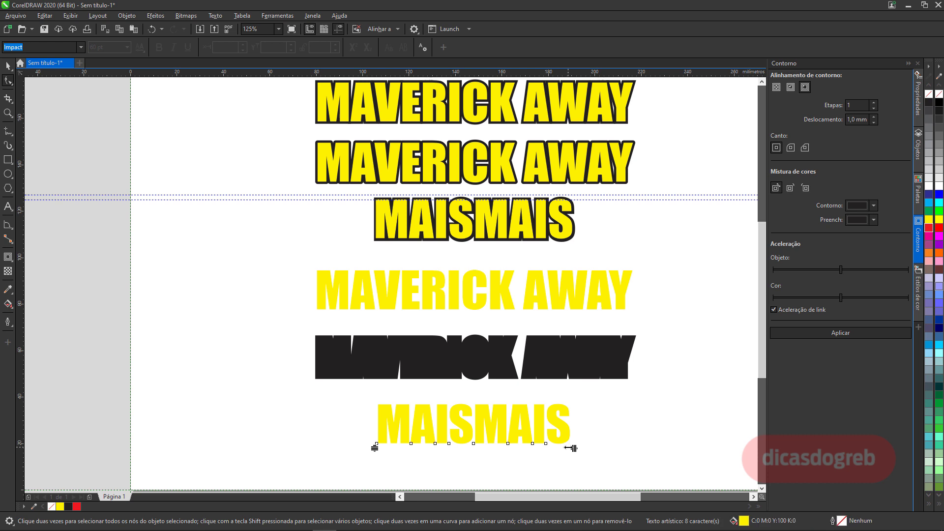
pyautogui.press('space')
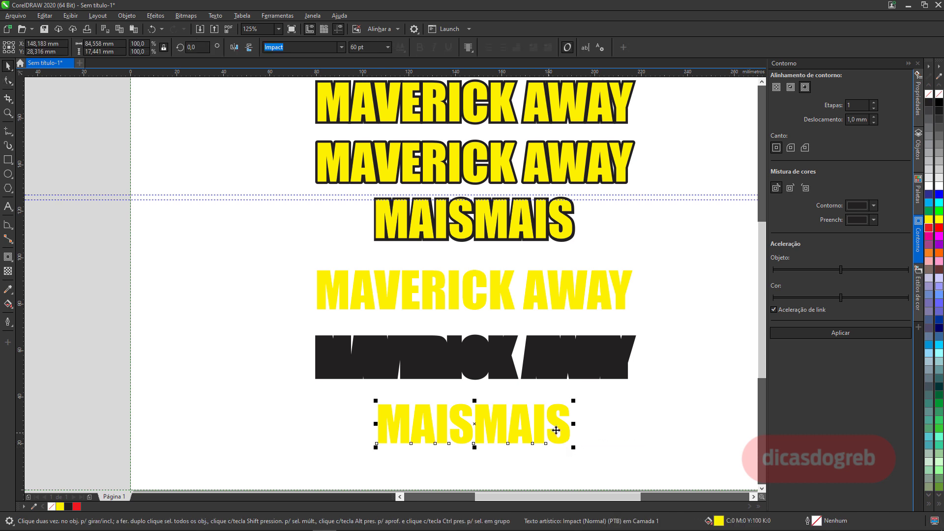
# Step: Give the copied MAISMAIS text a 2.0 mm outline
pyautogui.doubleClick(813, 523)
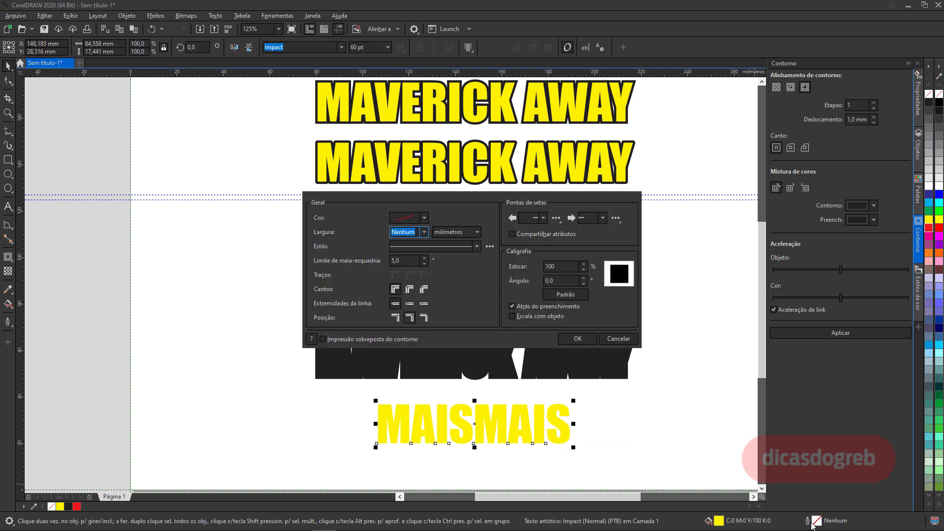
pyautogui.click(425, 233)
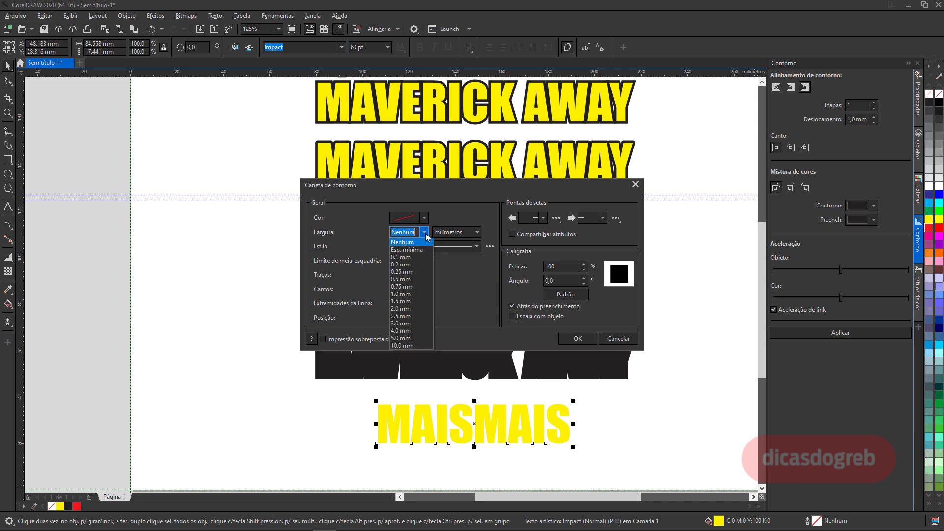
pyautogui.click(414, 311)
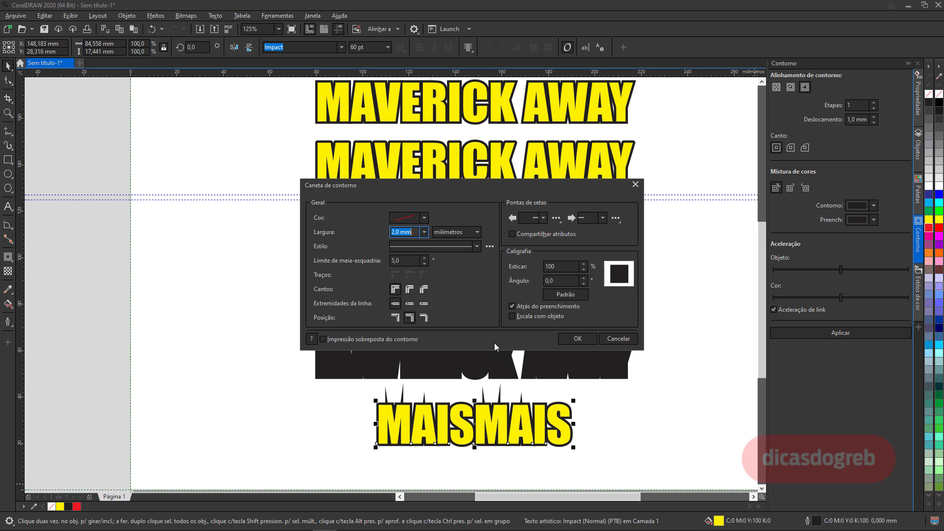
pyautogui.click(570, 339)
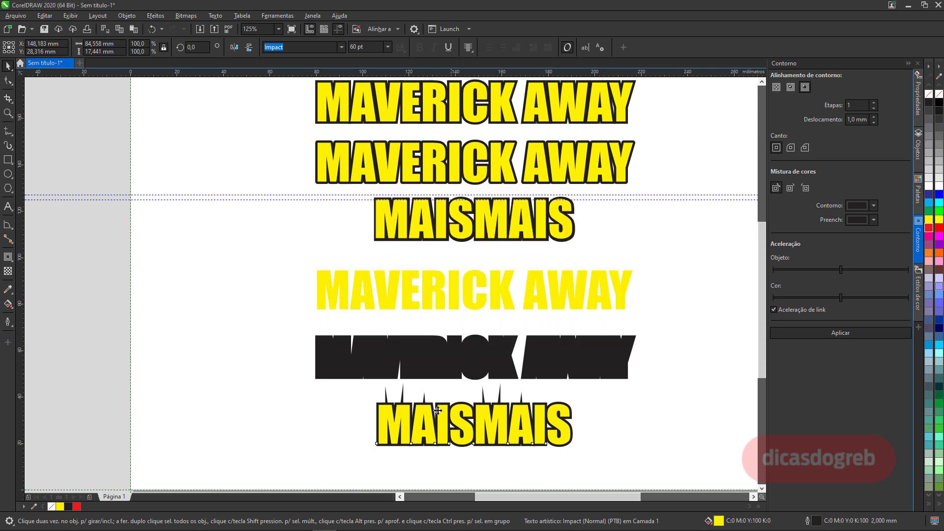
# Step: Duplicate the spiky outlined MAISMAIS text about 26 mm straight down
pyautogui.press('z')
pyautogui.moveTo(374, 385); pyautogui.dragTo(615, 465)
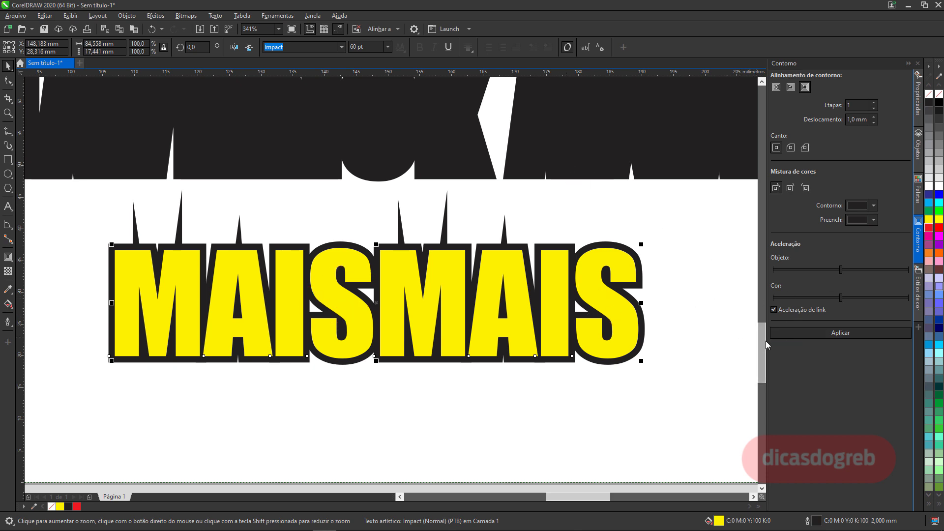
pyautogui.moveTo(764, 342); pyautogui.dragTo(762, 360)
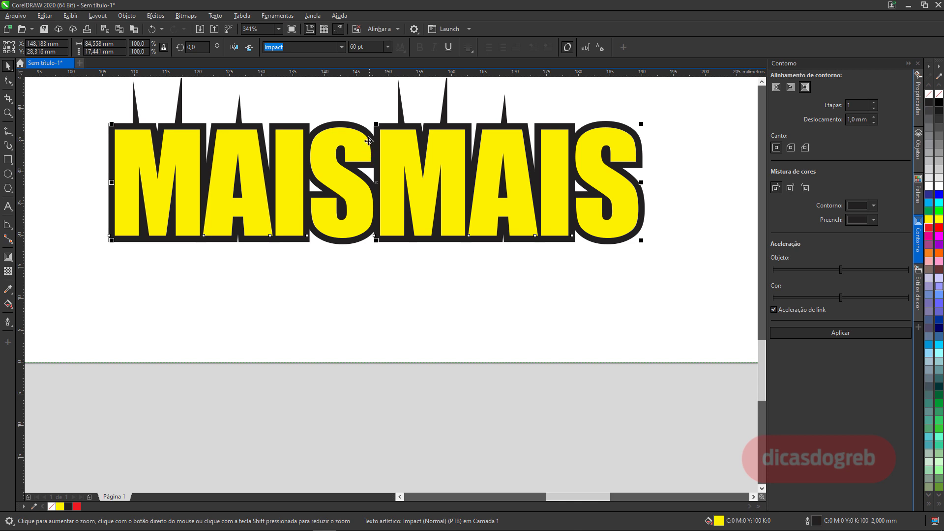
pyautogui.moveTo(367, 137); pyautogui.dragTo(367, 304)
pyautogui.rightClick(366, 304)
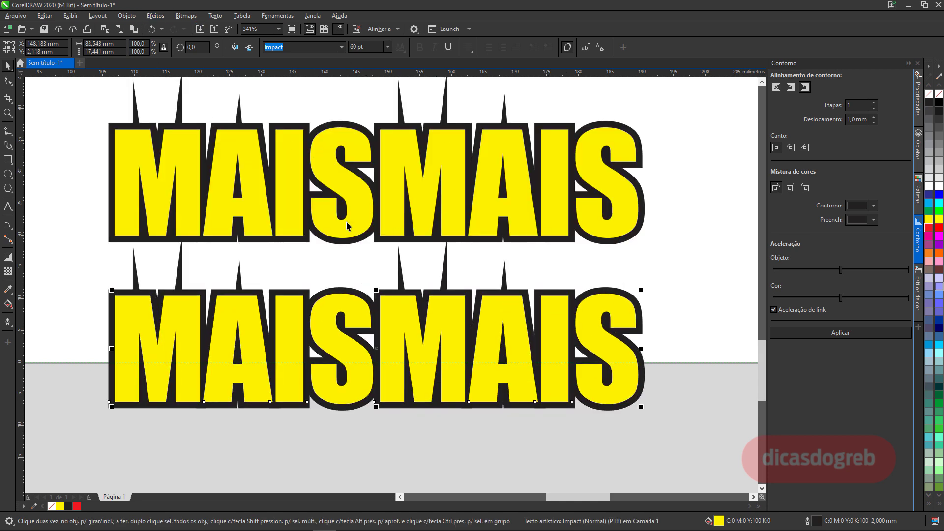
# Step: Convert the outline of the lower MAISMAIS copy to an object and deselect it
pyautogui.click(137, 15)
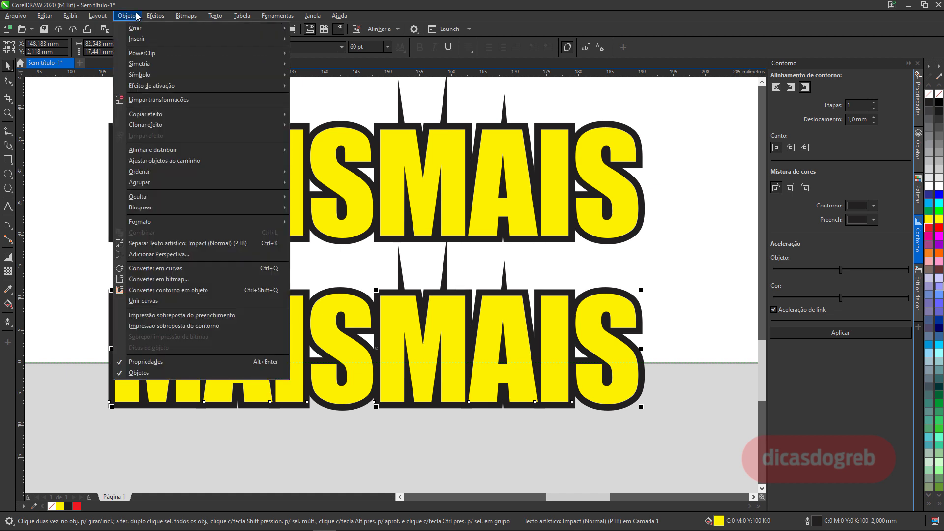
pyautogui.click(202, 293)
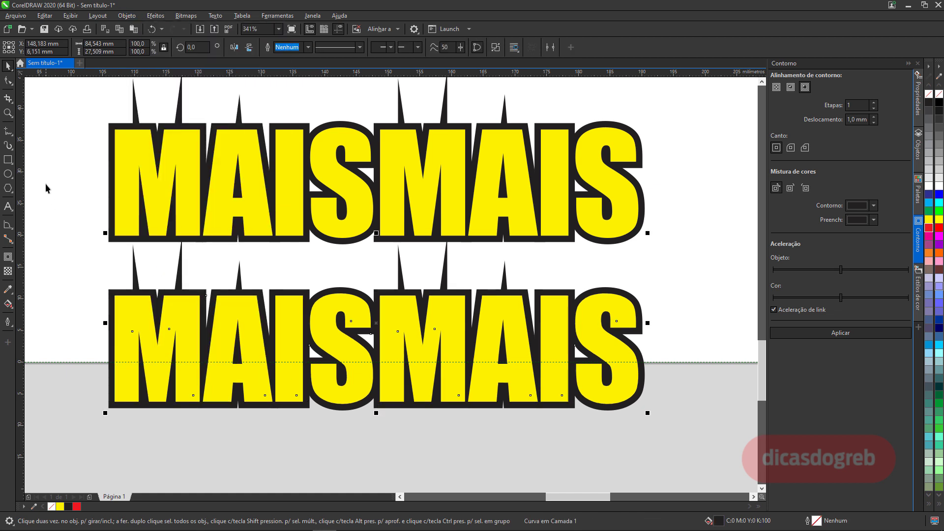
pyautogui.click(116, 260)
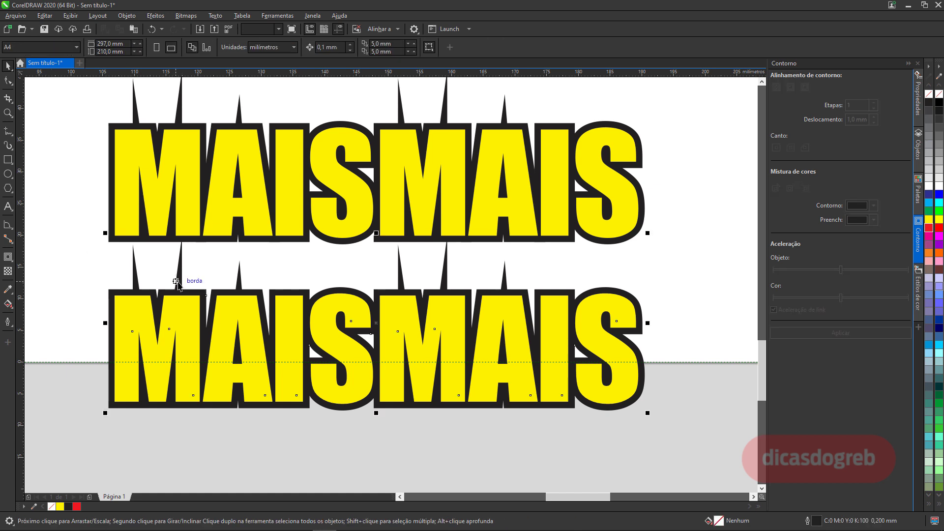
# Step: Delete the spike nodes protruding above the lower MAISMAIS copy's black outline object
pyautogui.click(178, 280)
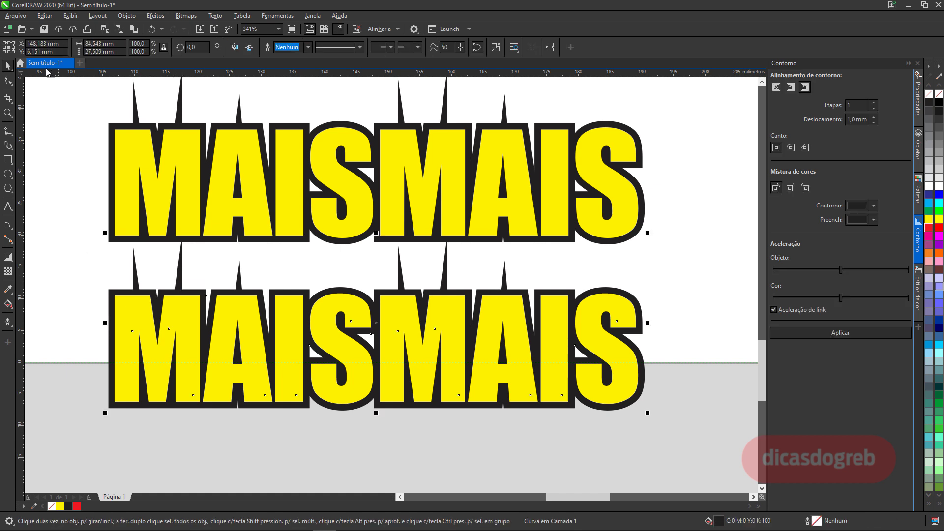
pyautogui.click(8, 81)
pyautogui.moveTo(82, 217); pyautogui.dragTo(535, 273)
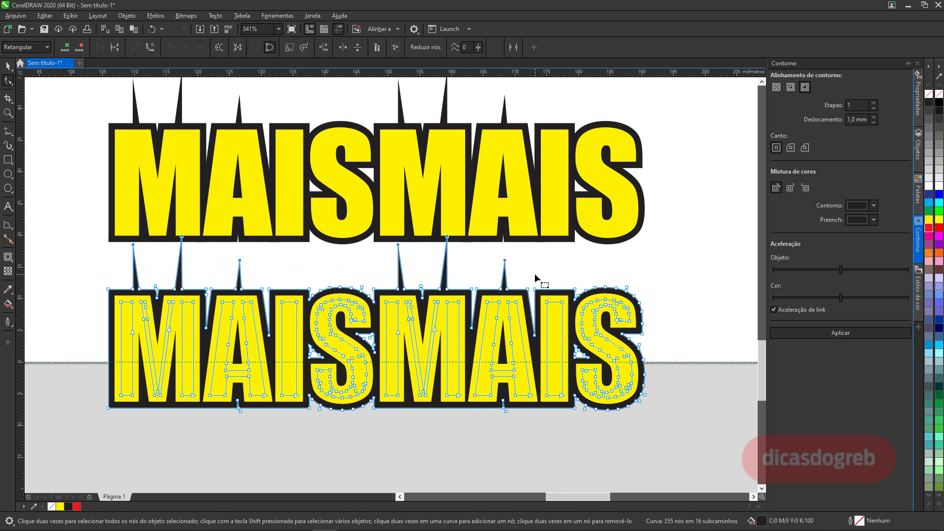
pyautogui.press('Delete')
pyautogui.press('space')
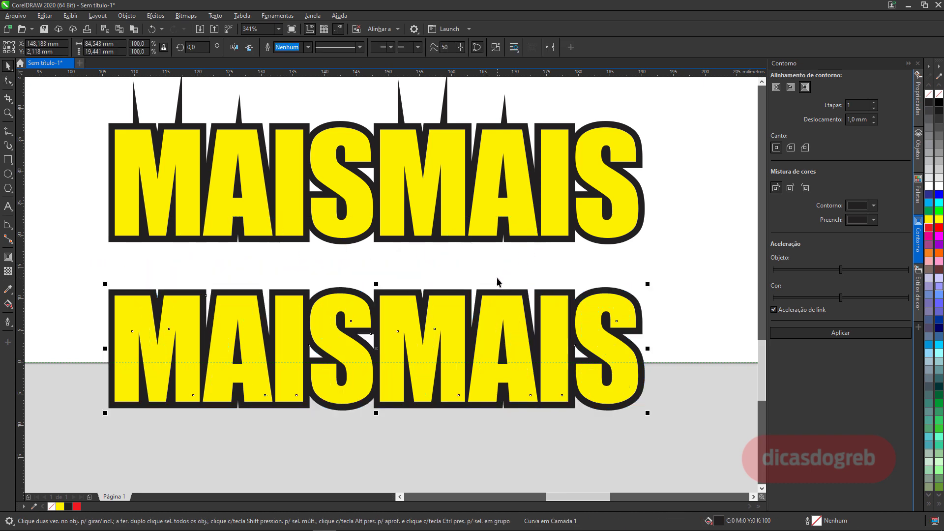
# Step: Move the lower yellow MAISMAIS text about 24 mm straight down, off its black outline object
pyautogui.scroll(-3, 497, 281)
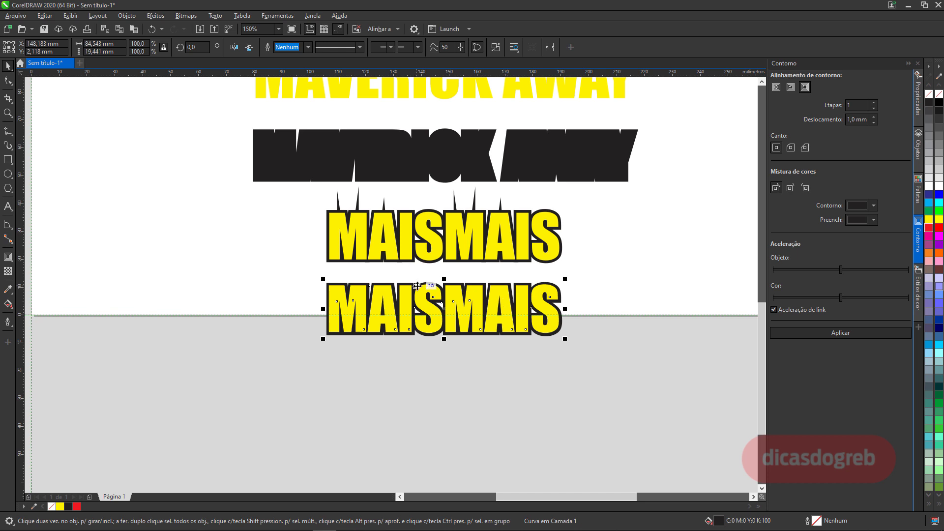
pyautogui.click(410, 302)
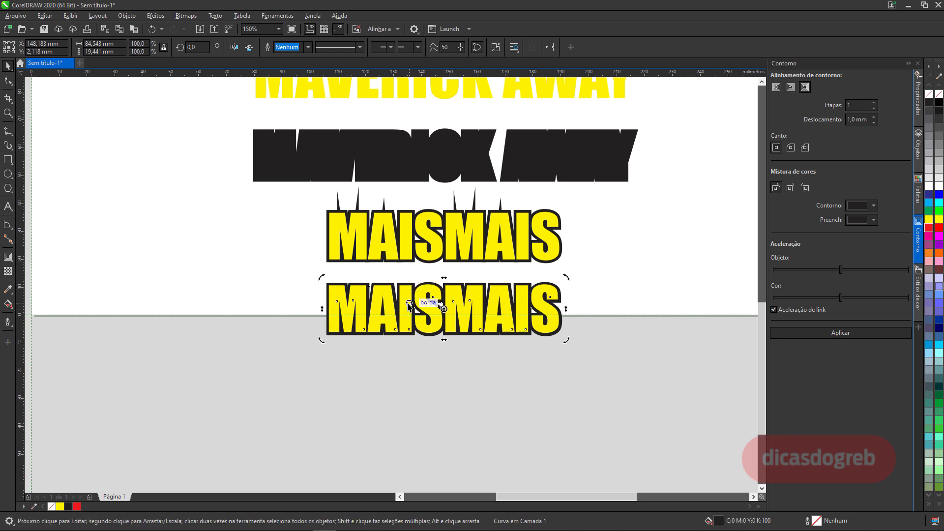
pyautogui.moveTo(411, 335); pyautogui.dragTo(412, 369)
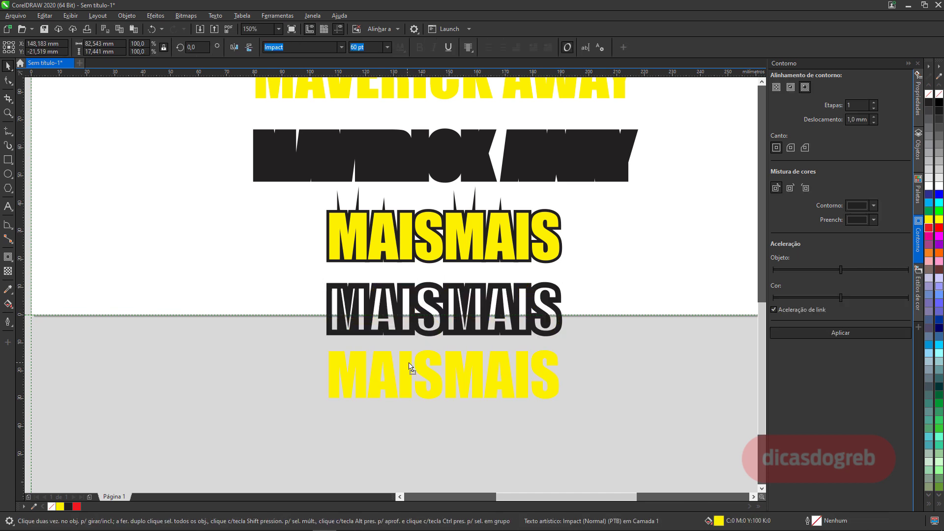
# Step: Break the black MAISMAIS outline curve apart into separate shapes
pyautogui.moveTo(304, 269); pyautogui.dragTo(579, 341)
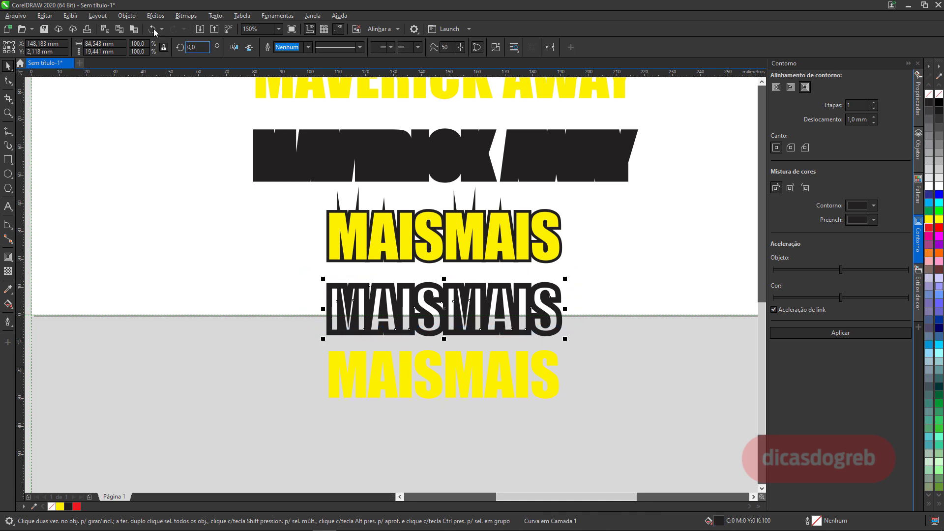
pyautogui.click(127, 16)
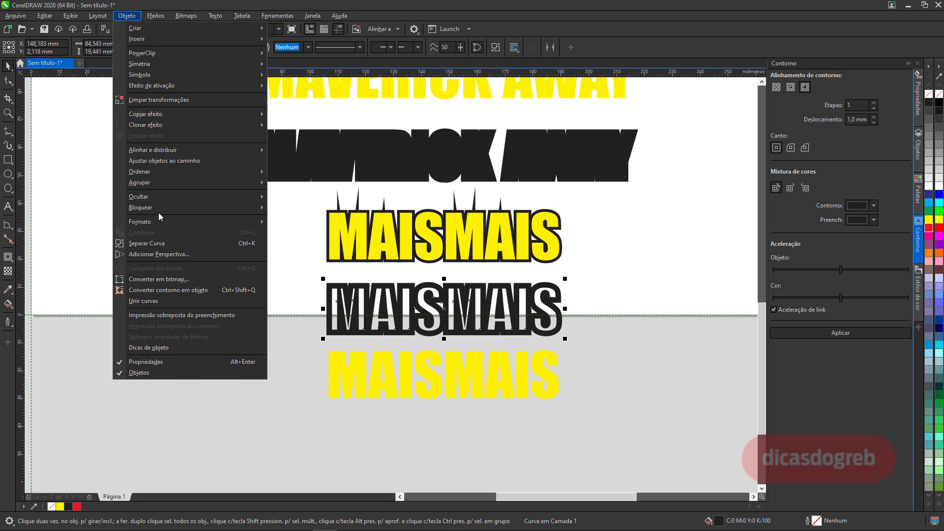
pyautogui.click(180, 248)
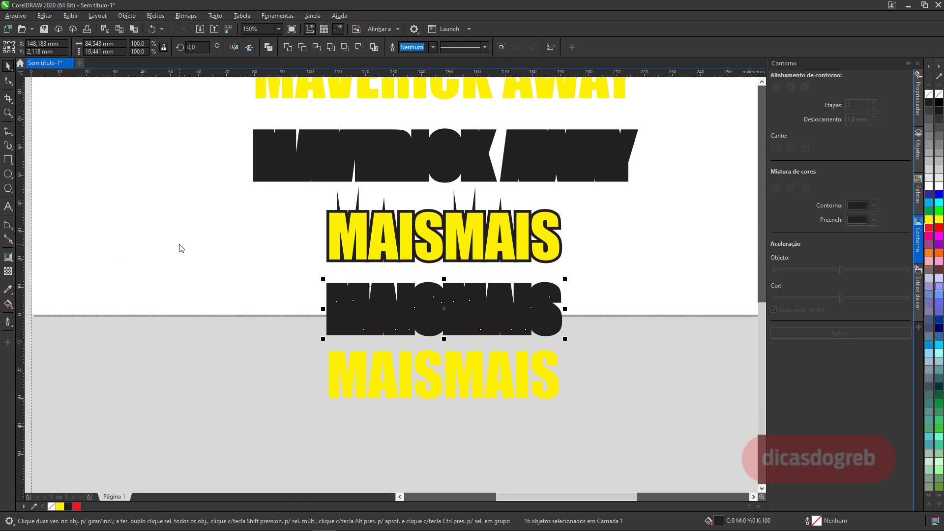
# Step: Weld the separated black MAISMAIS shapes into one curve and undo the weld
pyautogui.click(294, 49)
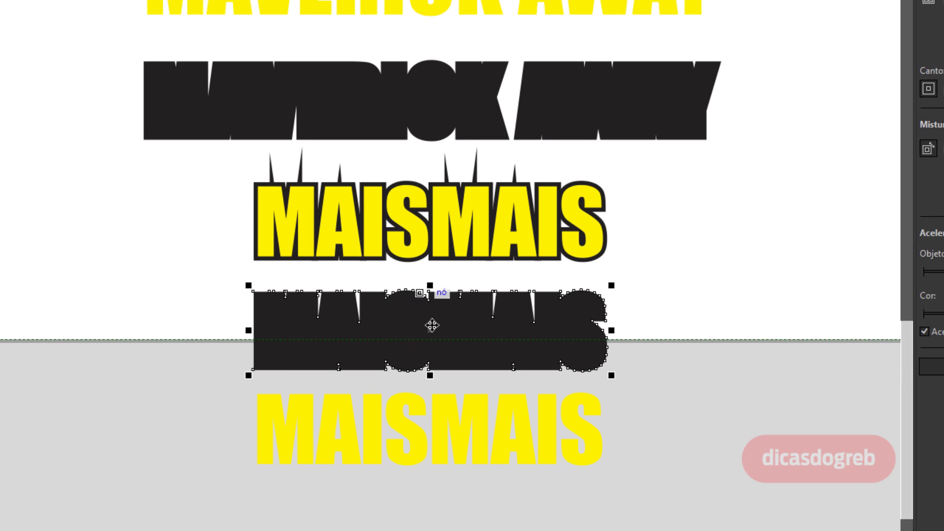
pyautogui.hotkey('ctrl', 'z')
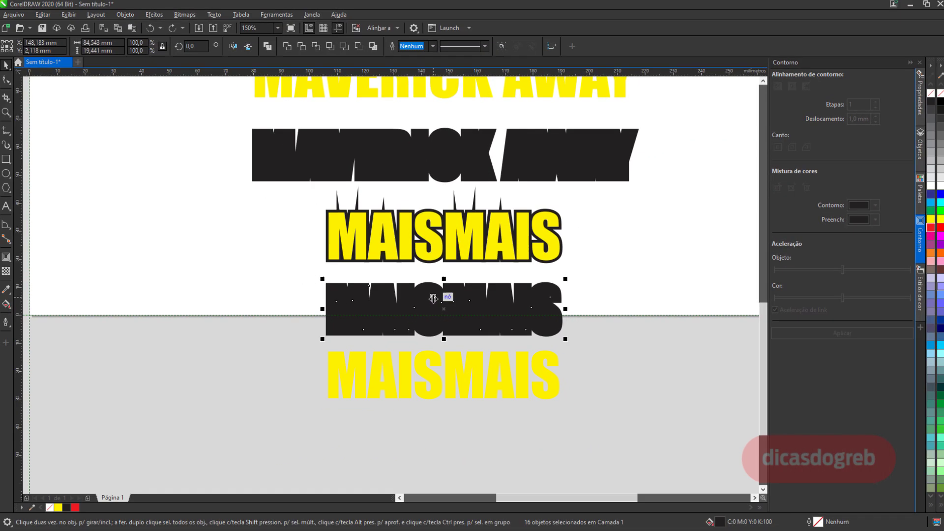
# Step: Undo the break-apart of the lower black MAISMAIS outline, then separate the curve into individual shapes again
pyautogui.hotkey('ctrl', 'z')
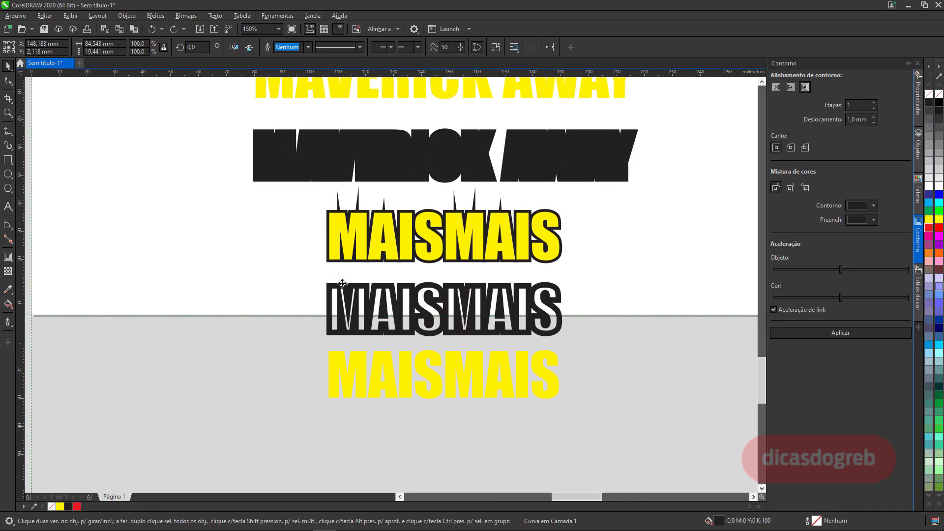
pyautogui.hotkey('shift', 'F2')
pyautogui.click(103, 182)
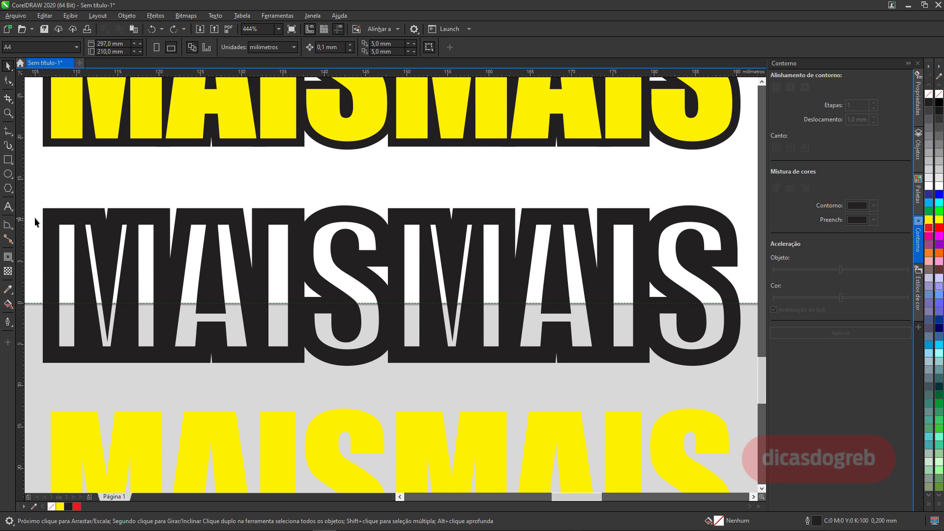
pyautogui.moveTo(32, 215); pyautogui.dragTo(302, 358)
pyautogui.click(283, 226)
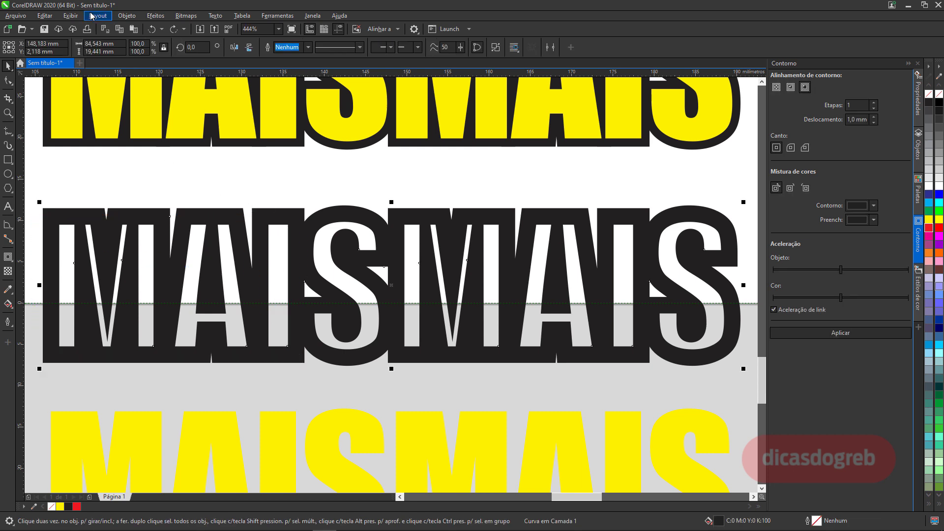
pyautogui.click(129, 16)
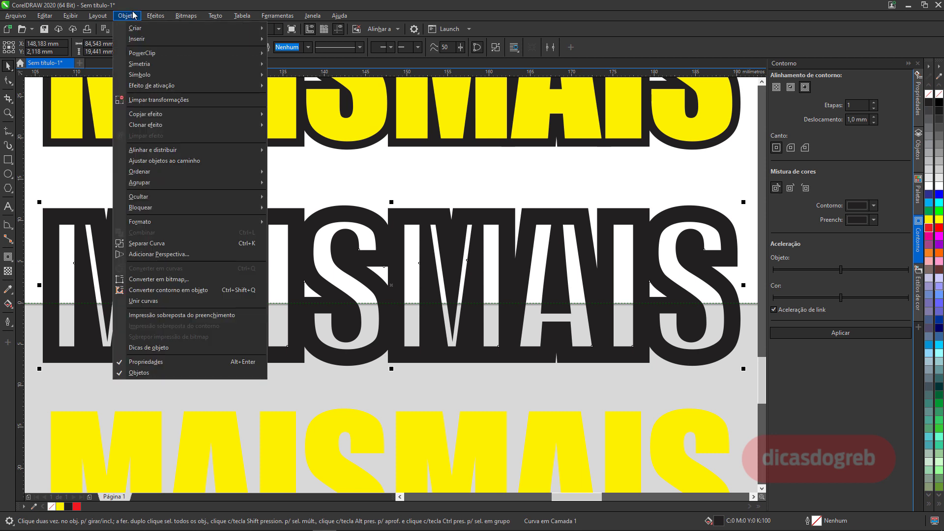
pyautogui.click(177, 244)
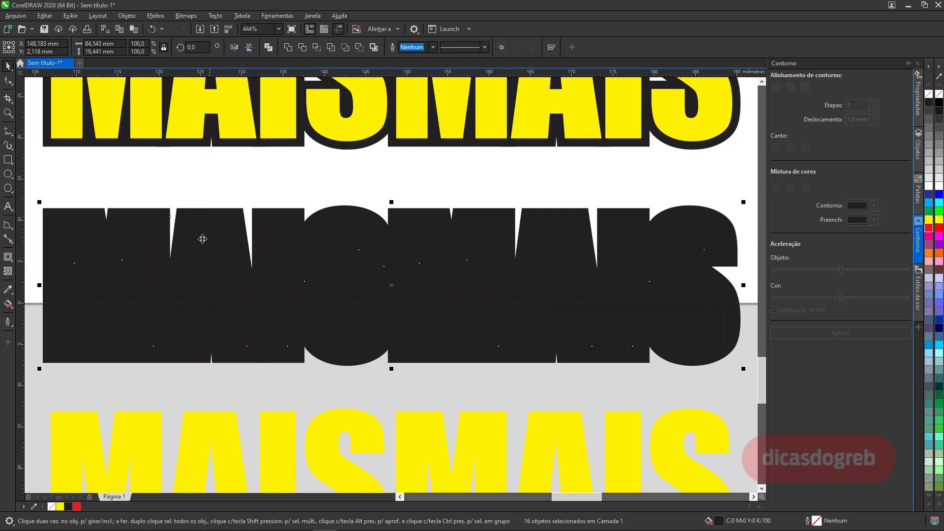
# Step: Fill the outer silhouette of the separated MAISMAIS outline with cyan and send it behind the other shapes
pyautogui.click(201, 213)
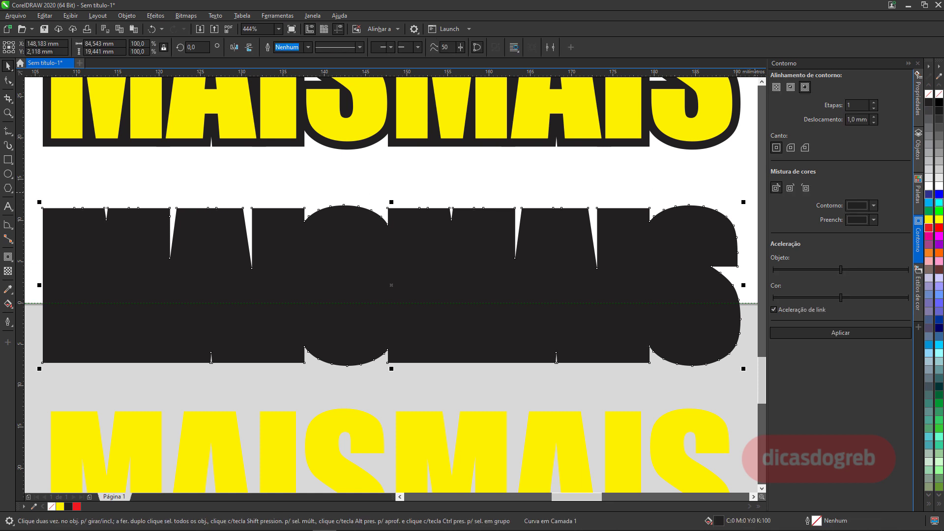
pyautogui.click(928, 203)
pyautogui.hotkey('shift', 'pagedown')
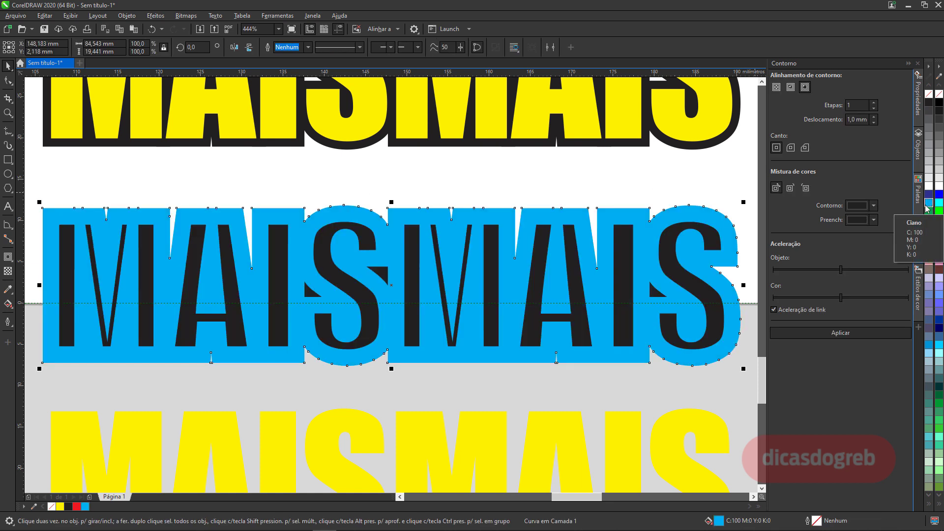
pyautogui.press('Escape')
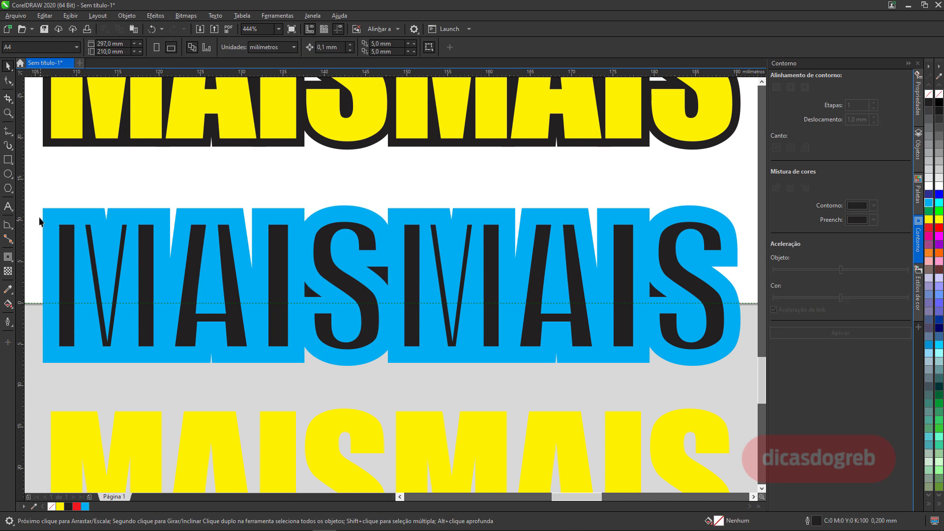
# Step: Delete the black inner letter shapes over the cyan MAISMAIS silhouette, keeping the small triangular pieces beside the S letters
pyautogui.moveTo(40, 218); pyautogui.dragTo(295, 356)
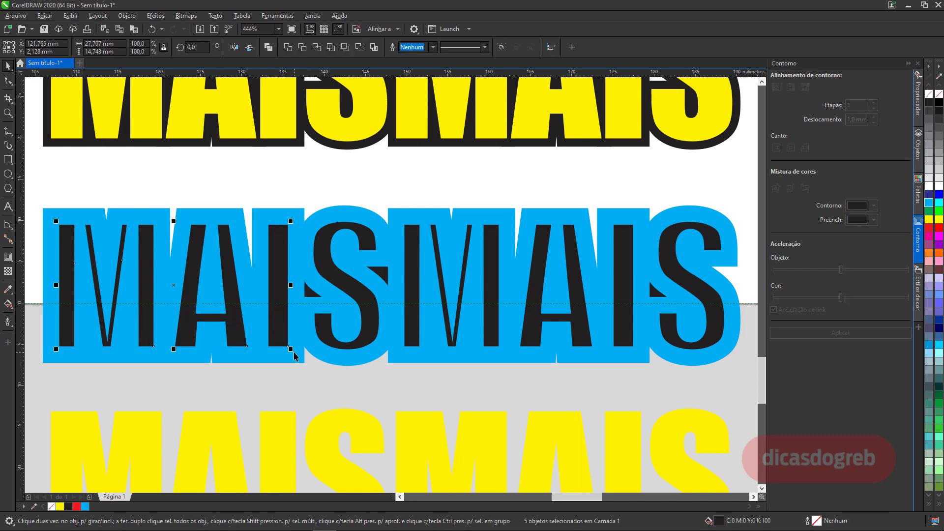
pyautogui.press('Delete')
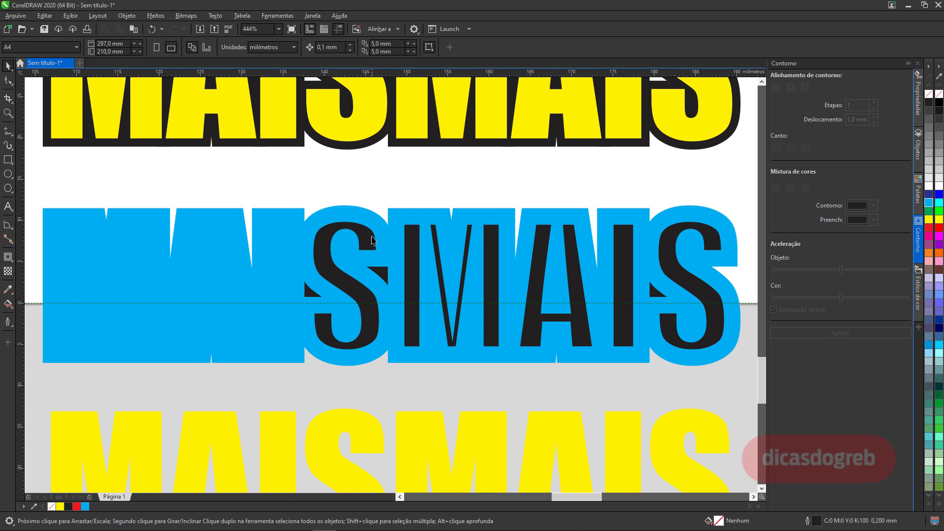
pyautogui.click(372, 238)
pyautogui.press('Delete')
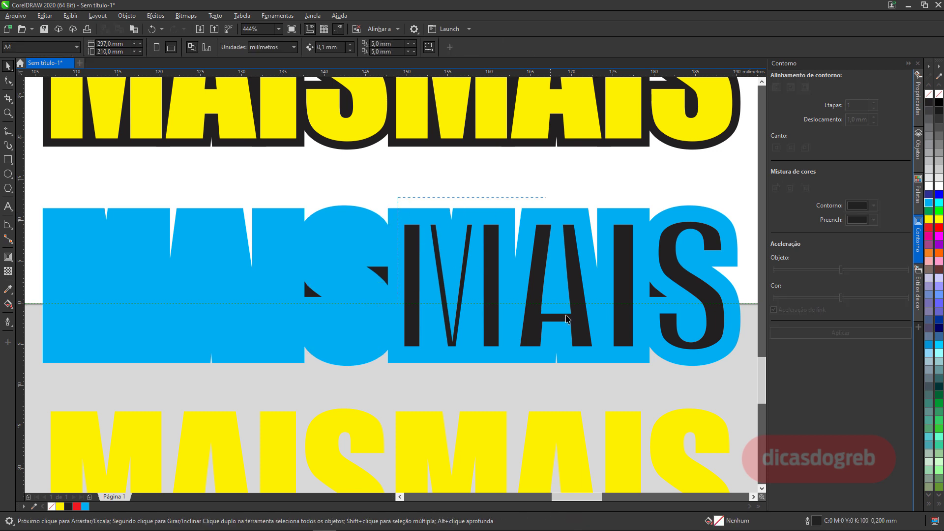
pyautogui.moveTo(566, 318); pyautogui.dragTo(642, 356)
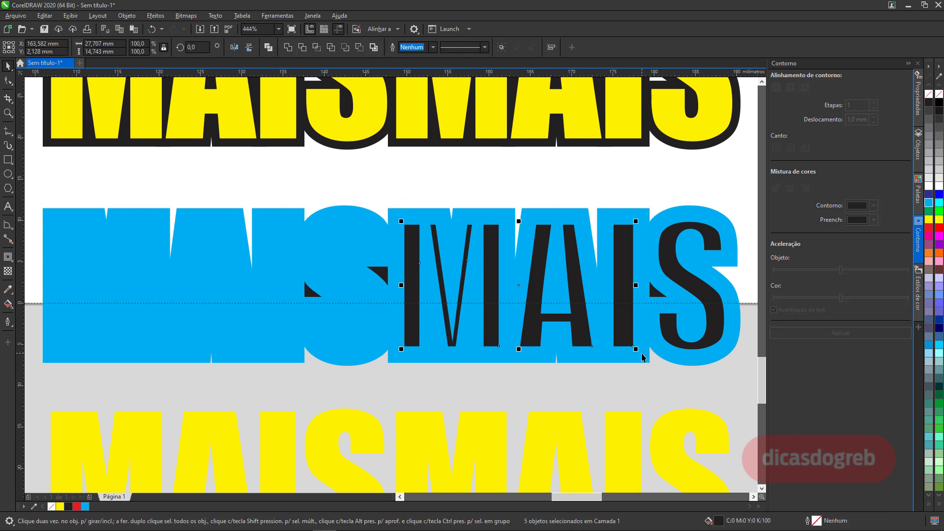
pyautogui.press('Delete')
pyautogui.click(675, 278)
pyautogui.press('Delete')
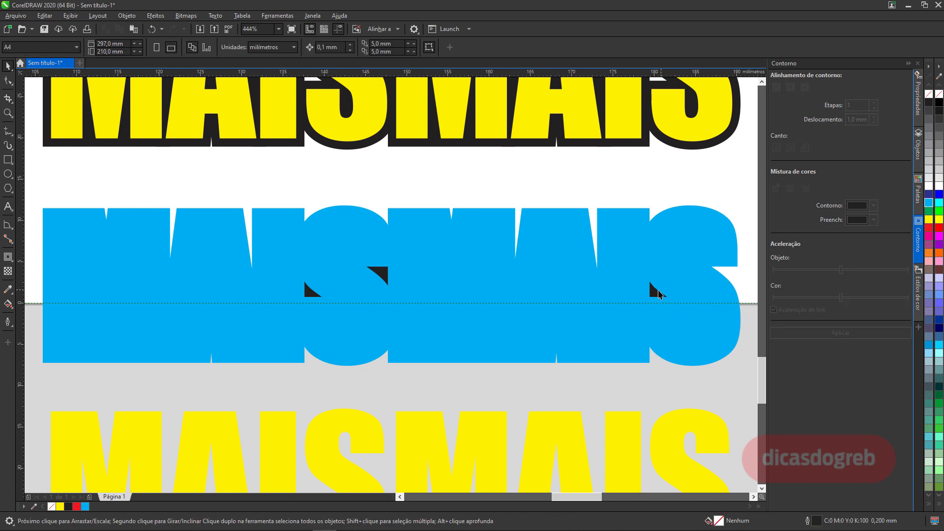
# Step: Combine the cyan MAISMAIS silhouette with the remaining small triangles and fill the resulting curve with black
pyautogui.scroll(-4, 659, 293)
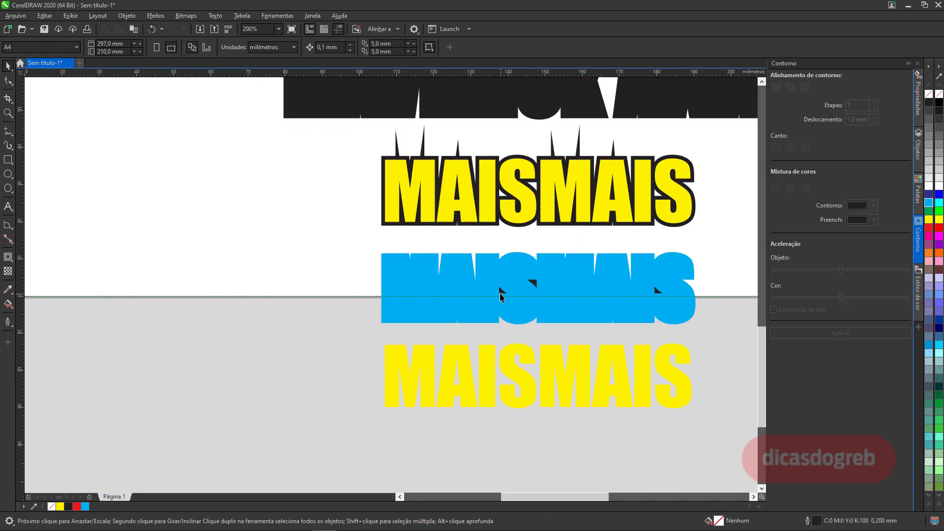
pyautogui.moveTo(347, 237); pyautogui.dragTo(718, 332)
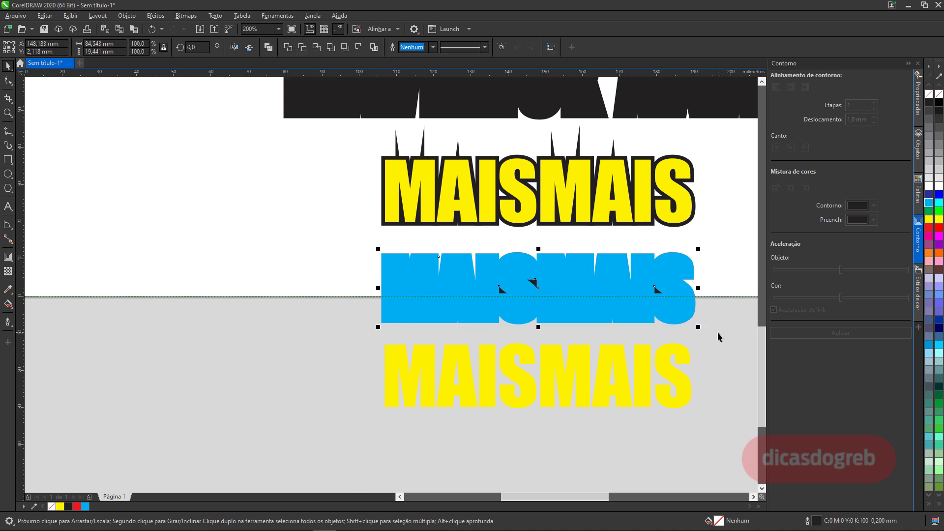
pyautogui.click(268, 48)
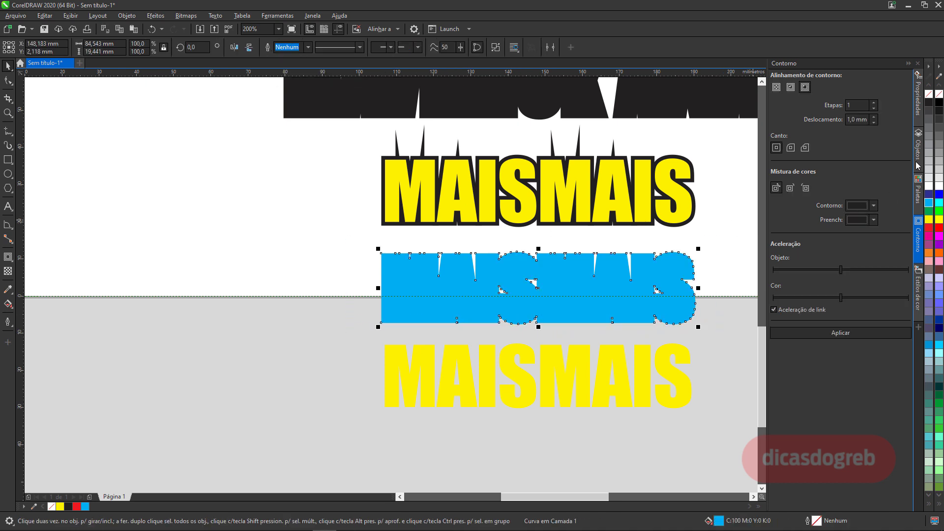
pyautogui.click(931, 103)
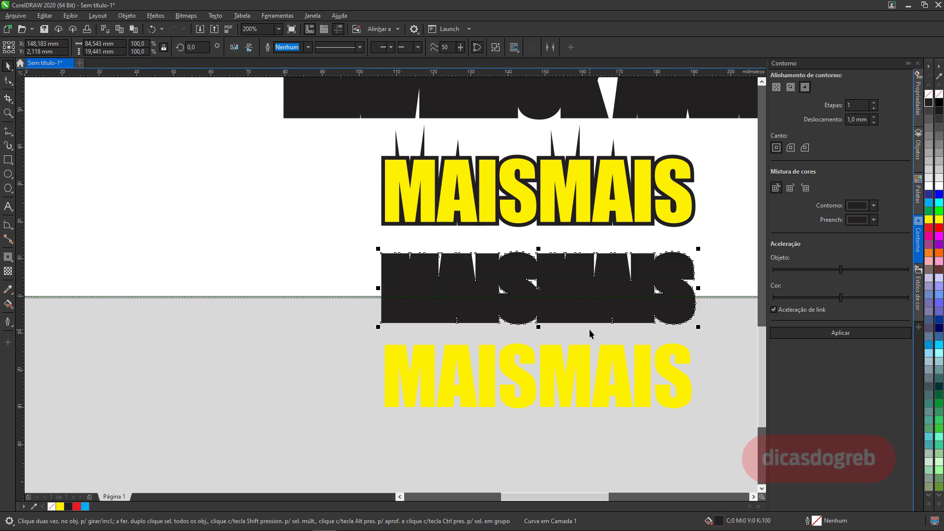
# Step: Move the black contour of the upper outlined MAISMAIS diagonally off its yellow text and undo the move
pyautogui.press('F4')
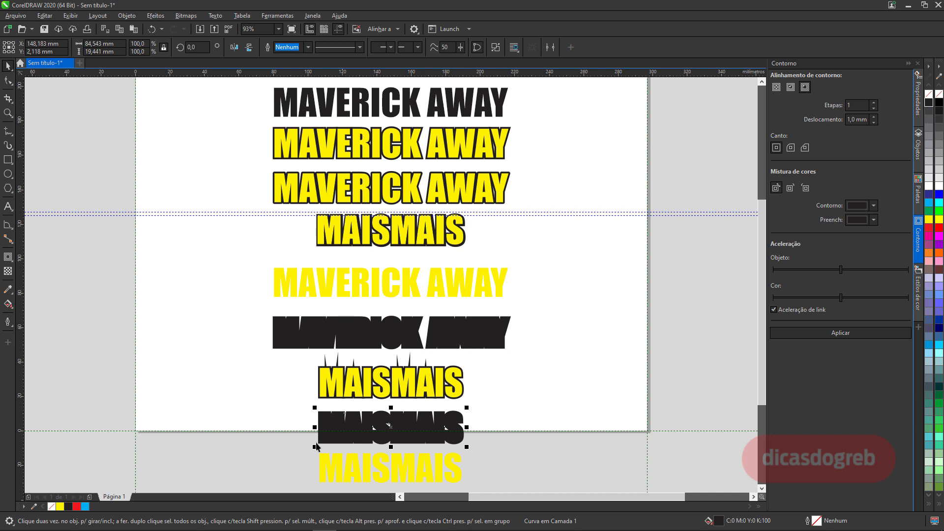
pyautogui.click(426, 247)
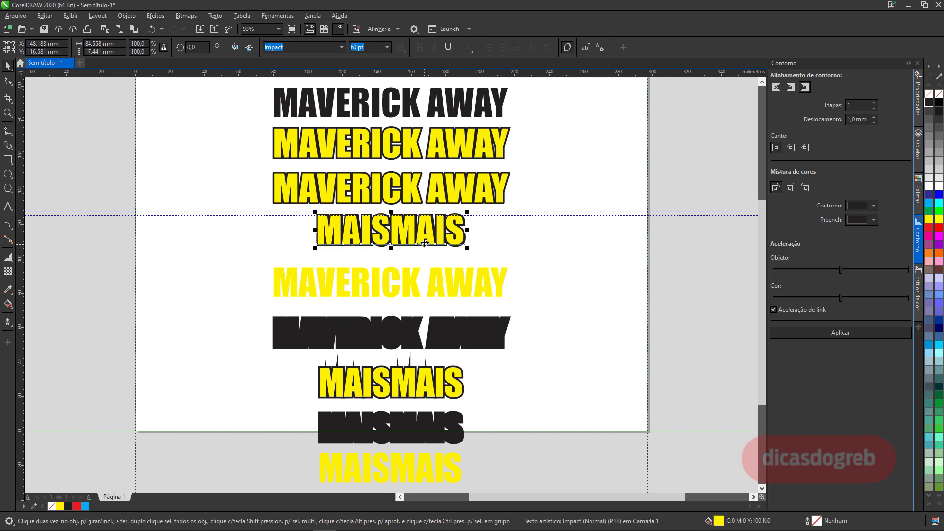
pyautogui.click(425, 244)
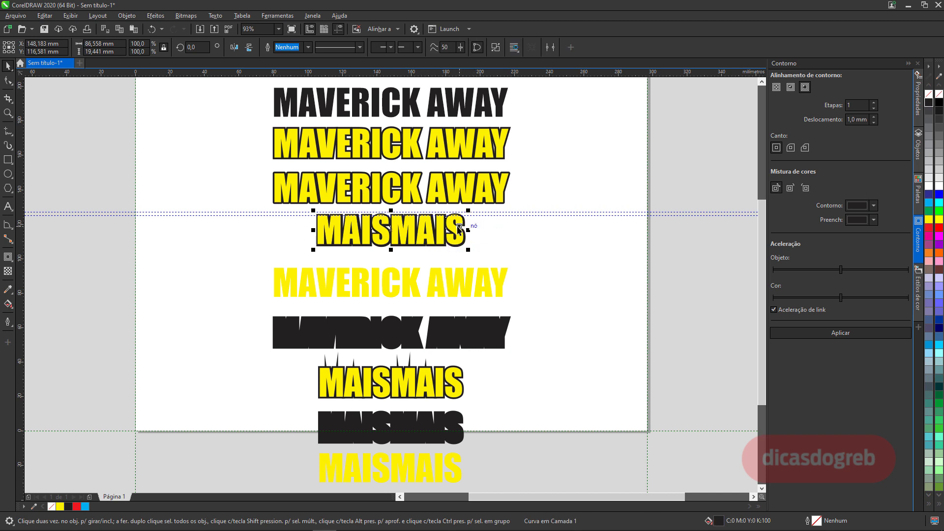
pyautogui.click(459, 193)
pyautogui.click(458, 242)
pyautogui.moveTo(390, 228); pyautogui.dragTo(418, 250)
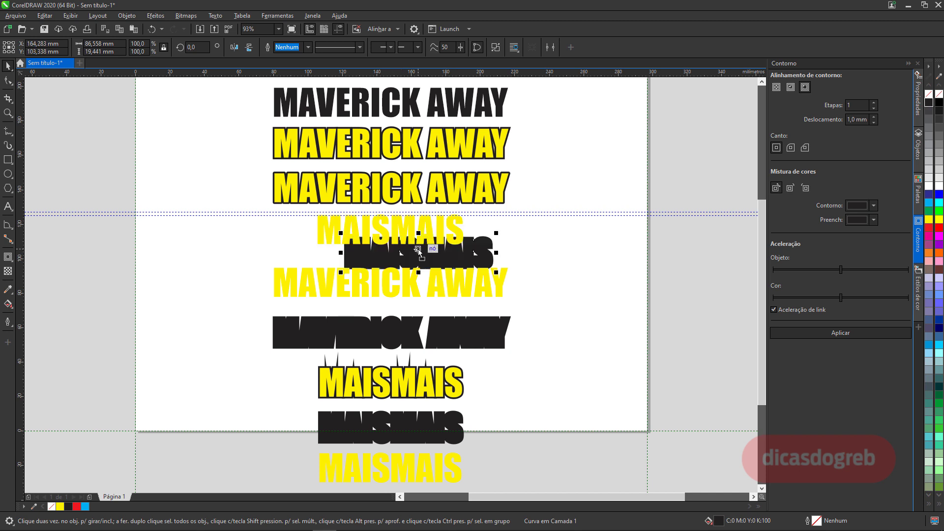
pyautogui.hotkey('ctrl', 'z')
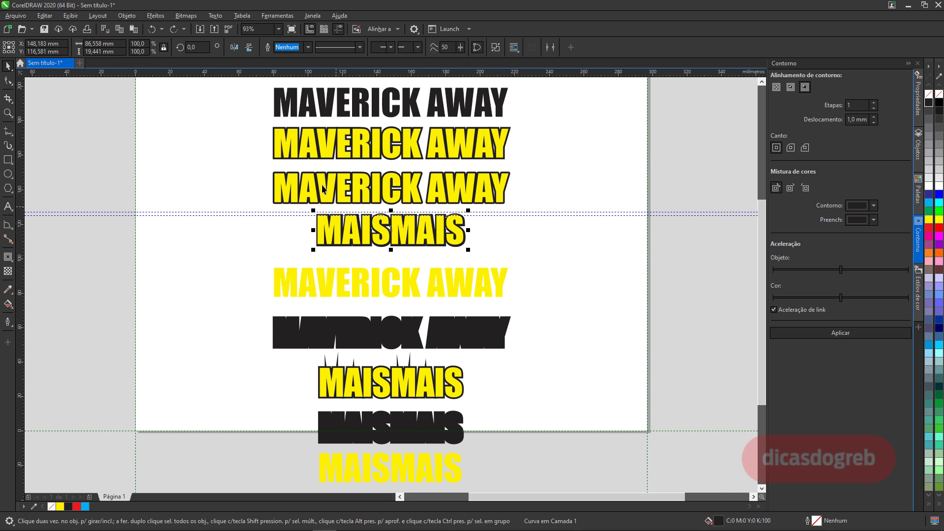
# Step: Duplicate the square-cornered yellow MAVERICK AWAY text with its 2 mm black outline about 175 mm horizontally, across the page's edge
pyautogui.press('z')
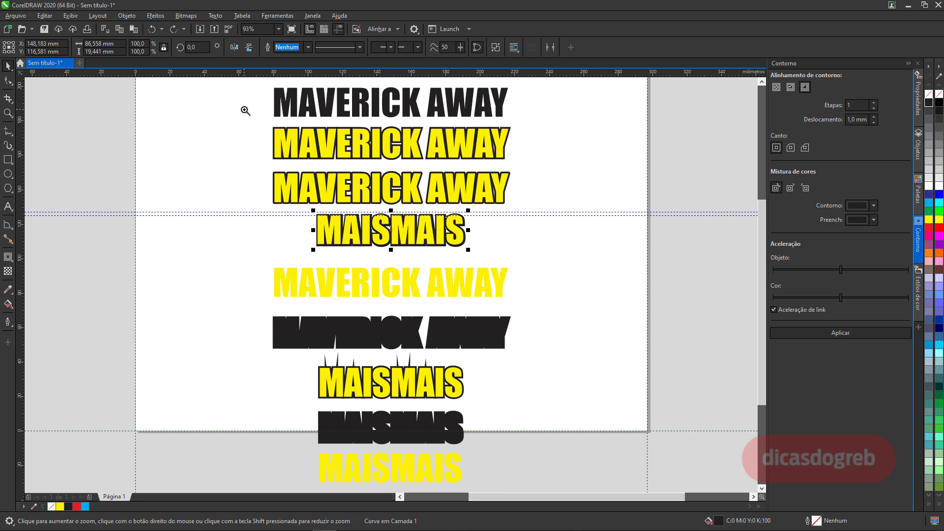
pyautogui.moveTo(245, 108); pyautogui.dragTo(536, 262)
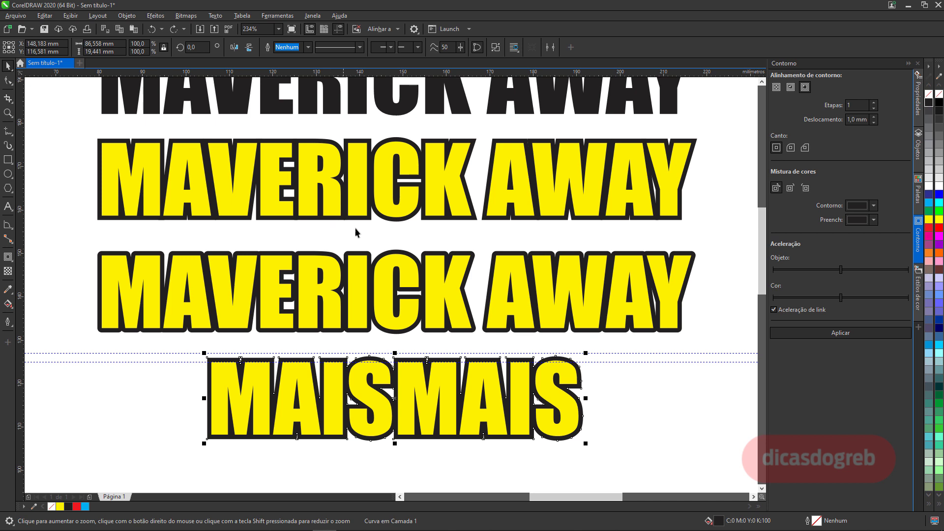
pyautogui.click(295, 221)
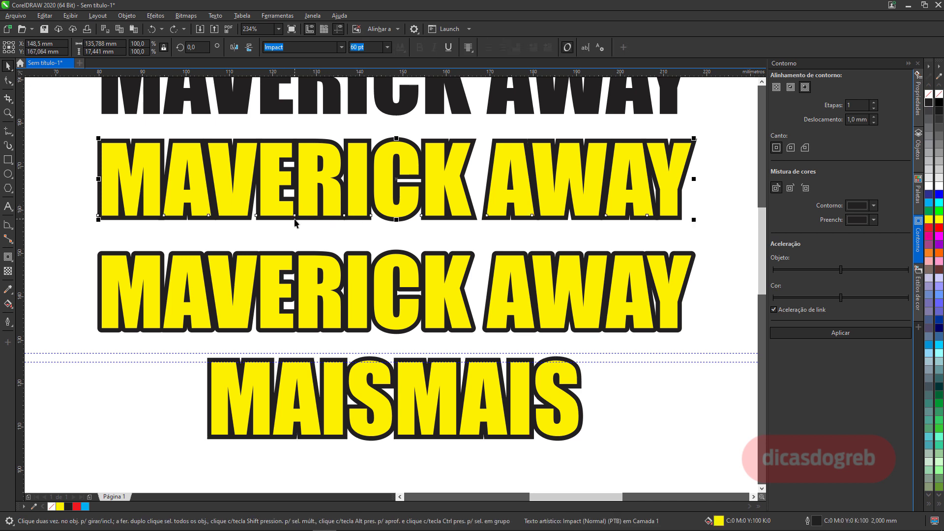
pyautogui.scroll(-3, 295, 221)
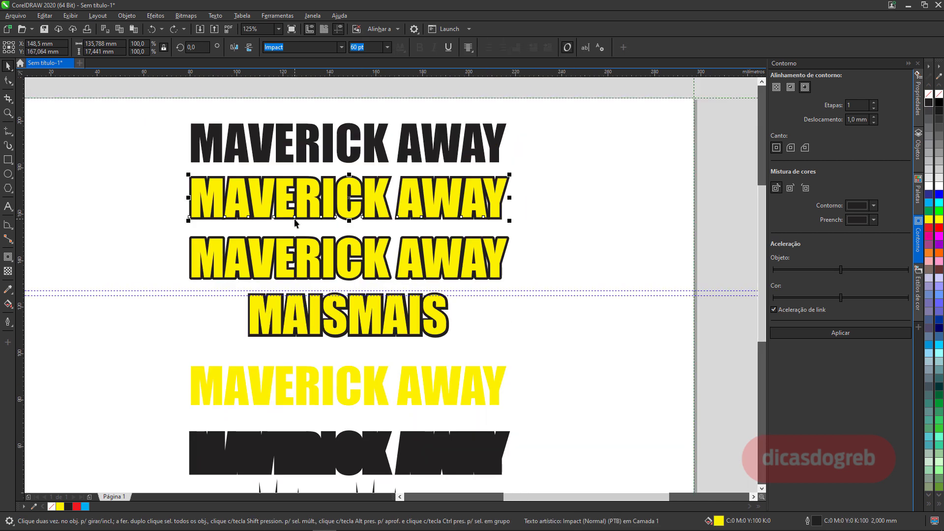
pyautogui.scroll(-3, 308, 184)
pyautogui.click(308, 187)
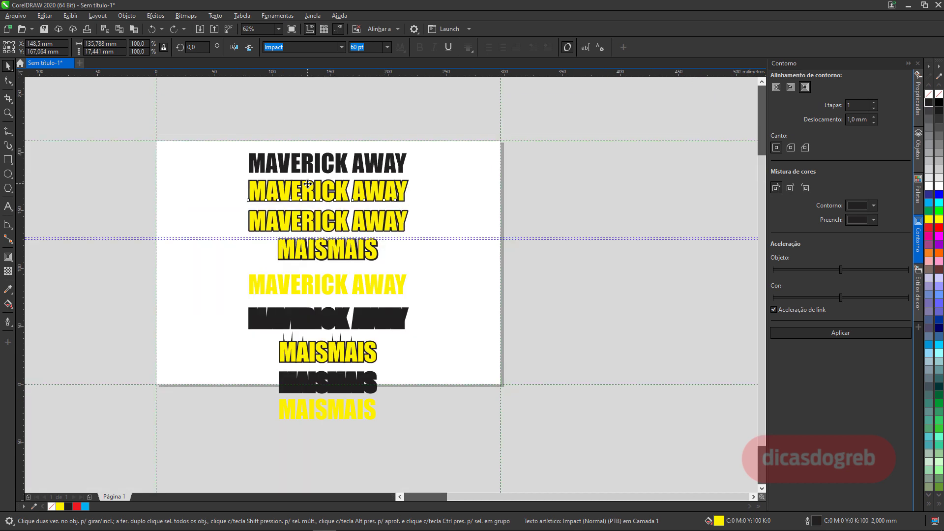
pyautogui.moveTo(232, 169); pyautogui.dragTo(412, 206)
pyautogui.moveTo(330, 191); pyautogui.dragTo(532, 211)
# Step: Convert the duplicated MAVERICK AWAY's outline to an object and move the yellow text about 26 mm straight down
pyautogui.press('z')
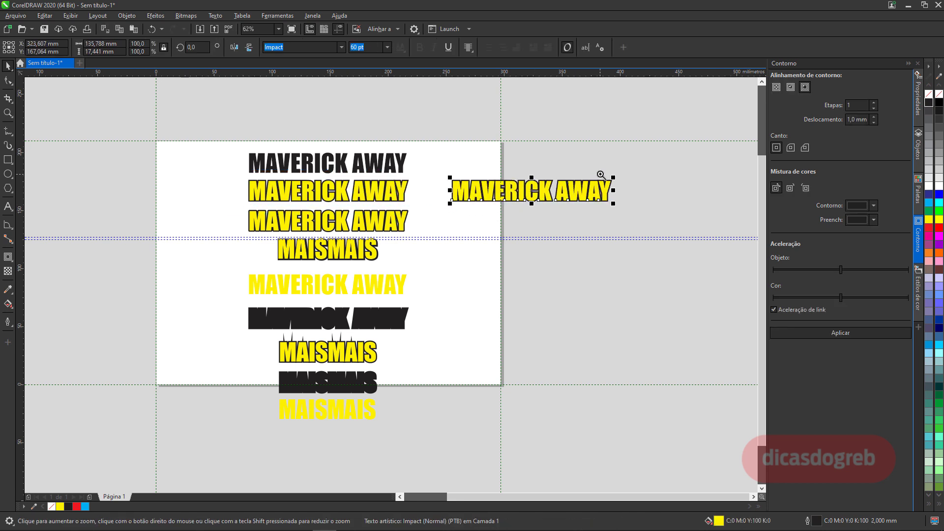
pyautogui.moveTo(662, 141); pyautogui.dragTo(443, 235)
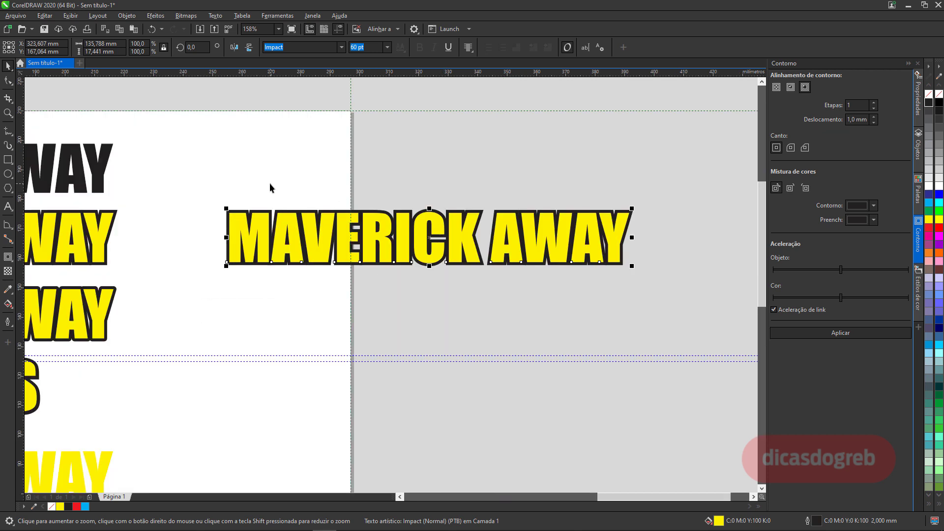
pyautogui.click(128, 16)
pyautogui.moveTo(168, 198)
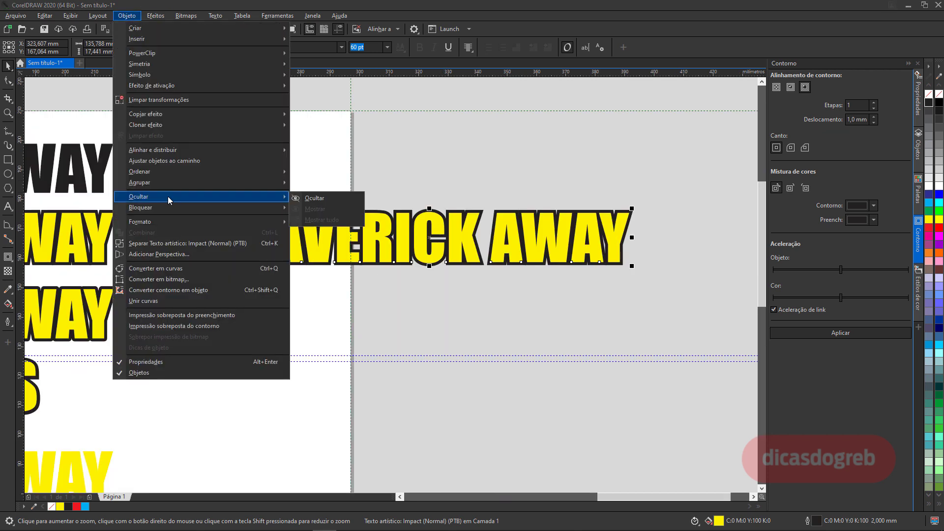
pyautogui.click(188, 292)
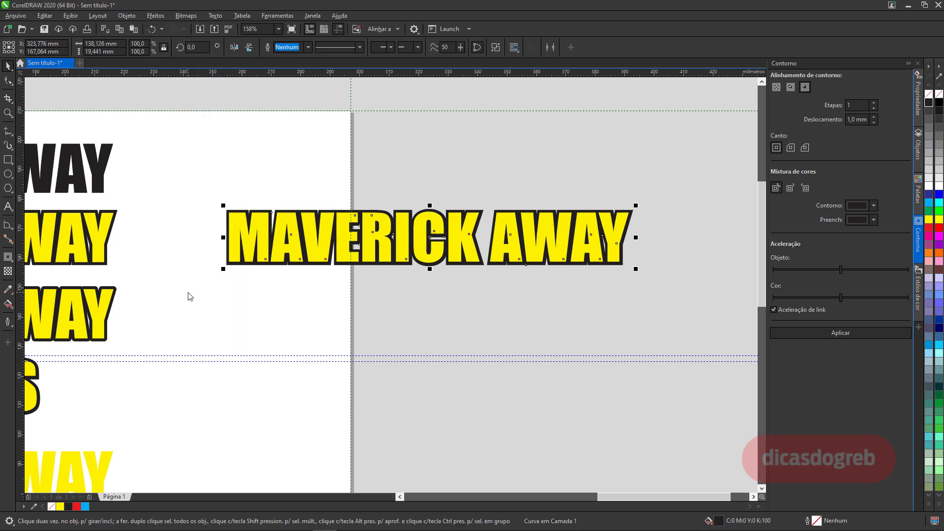
pyautogui.click(404, 176)
pyautogui.moveTo(406, 256); pyautogui.dragTo(406, 332)
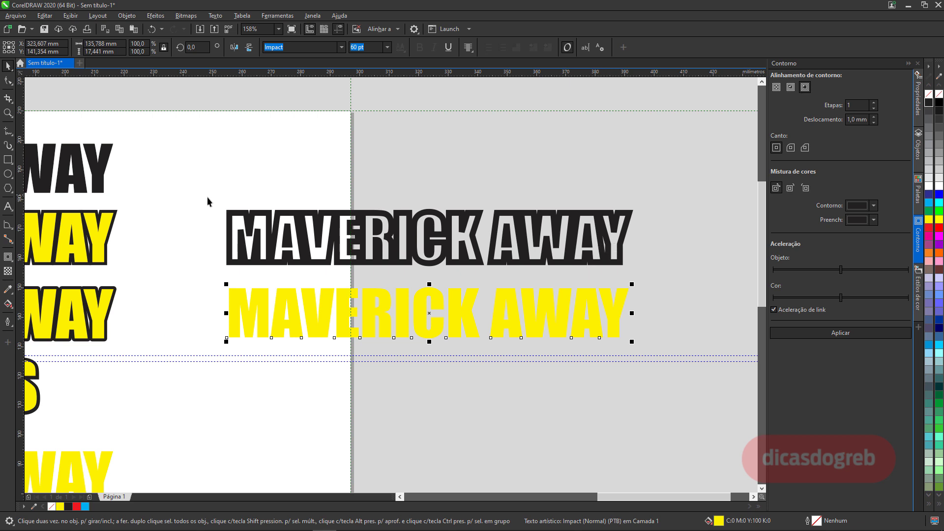
# Step: Break the duplicate's black MAVERICK AWAY outline curve apart into separate shapes
pyautogui.click(242, 216)
pyautogui.click(242, 216)
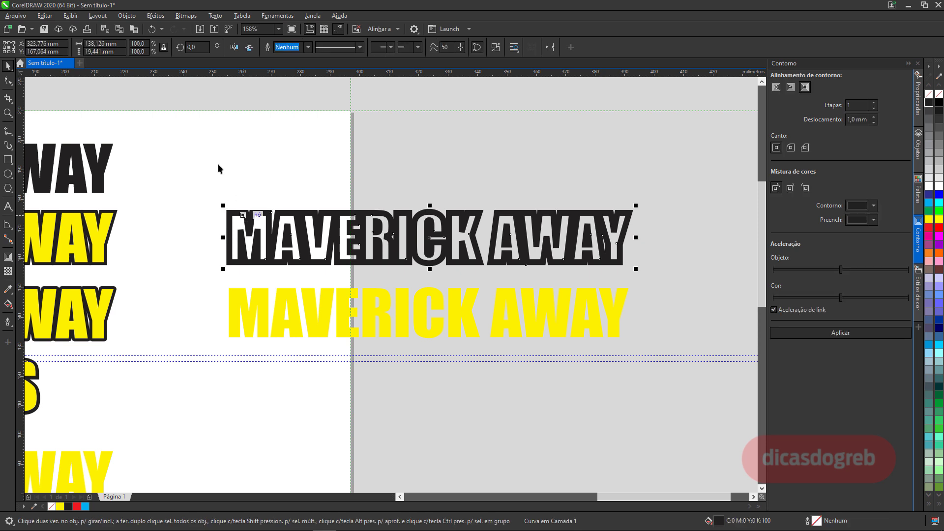
pyautogui.click(128, 16)
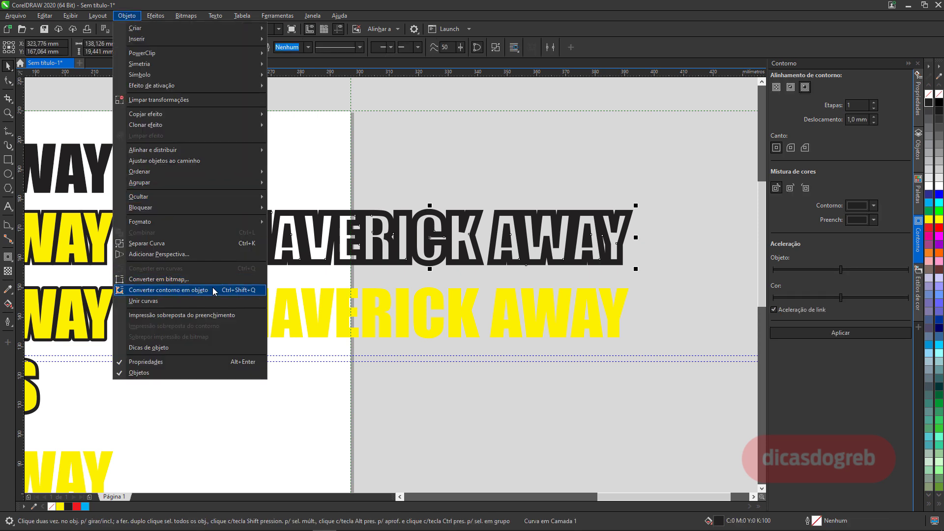
pyautogui.click(190, 254)
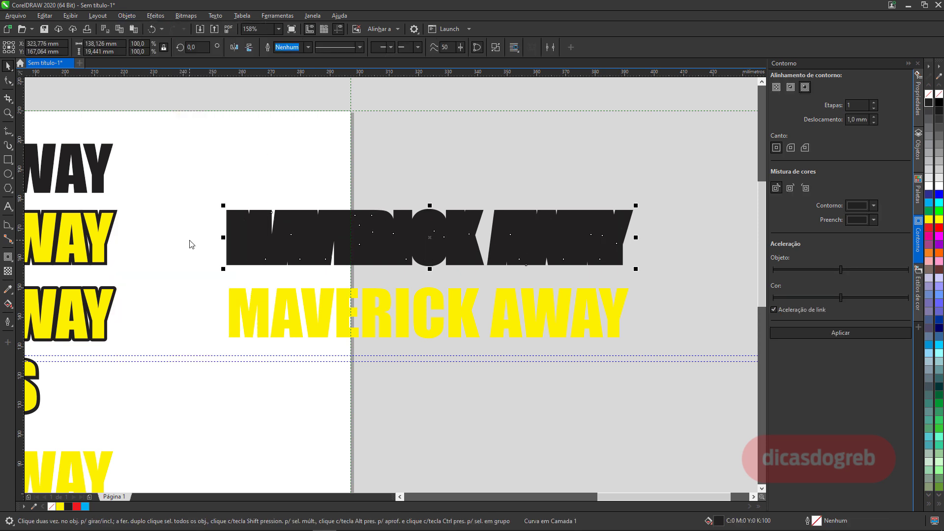
# Step: Fill the outer shapes of the broken-apart MAVERICK and AWAY outline with cyan and send them behind the inner letter shapes
pyautogui.click(265, 195)
pyautogui.click(271, 214)
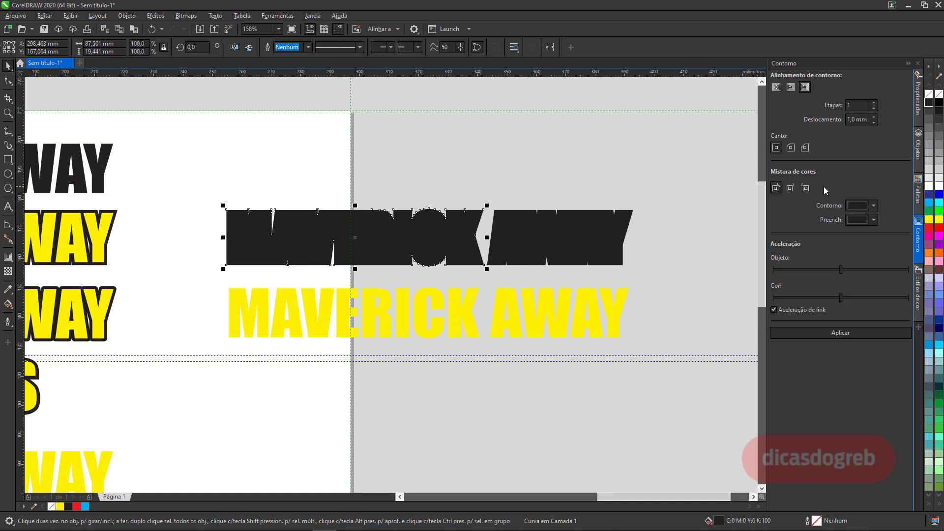
pyautogui.click(932, 205)
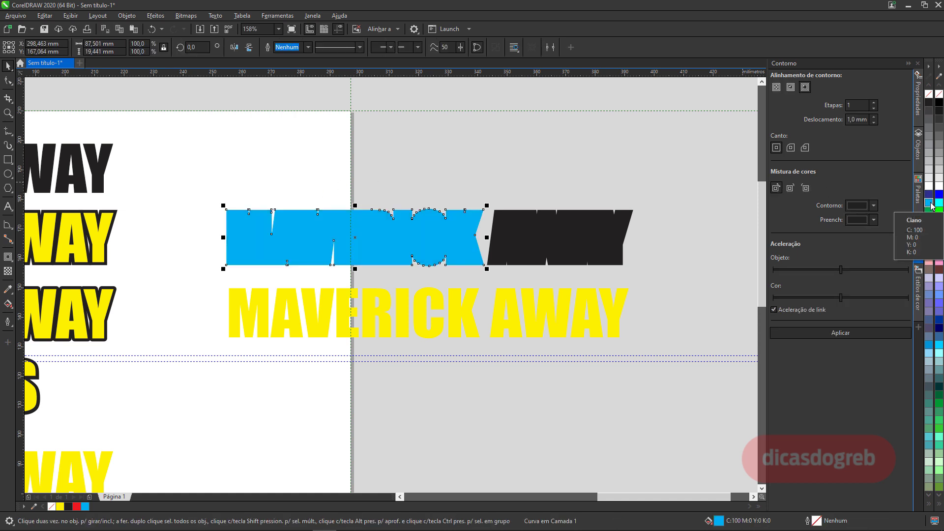
pyautogui.click(554, 213)
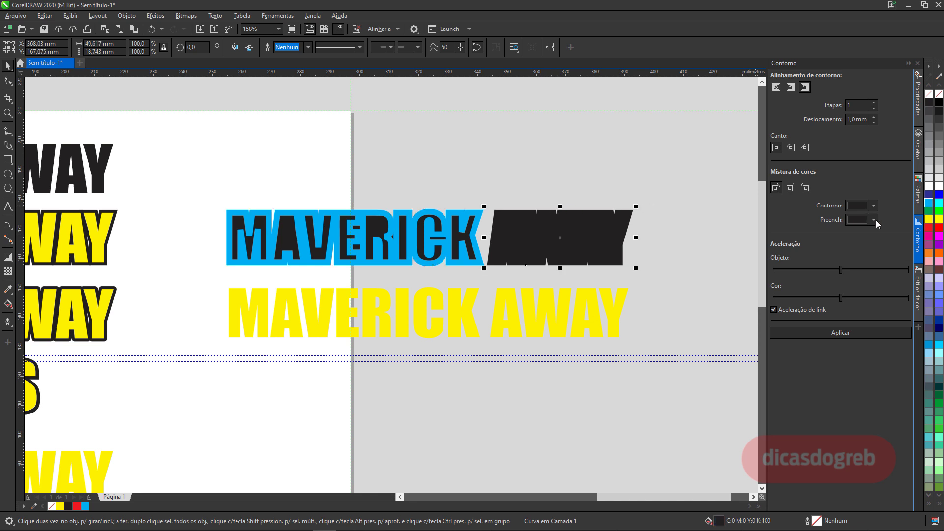
pyautogui.click(930, 205)
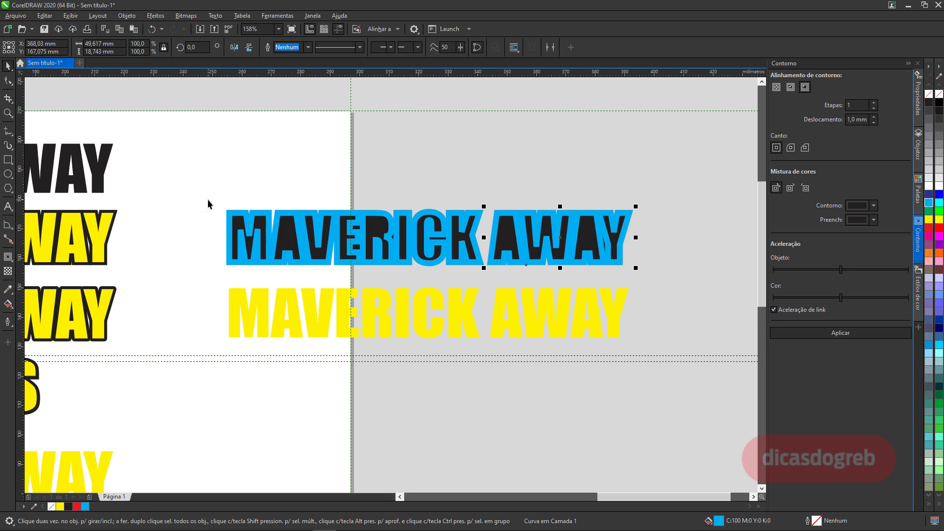
pyautogui.click(223, 208)
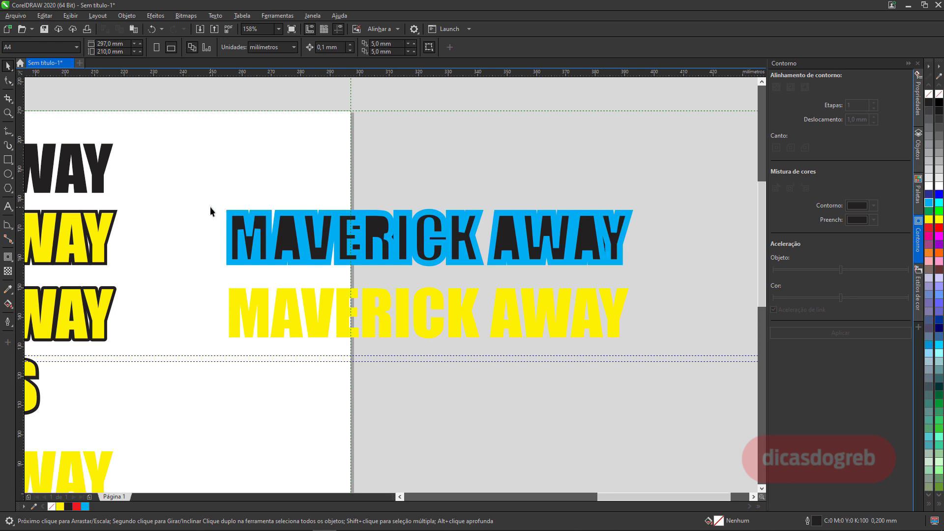
# Step: Delete the black inner letter shapes over the cyan MAVERICK shape, keeping the small gap pieces beside the letters
pyautogui.moveTo(211, 207); pyautogui.dragTo(389, 272)
pyautogui.press('Delete')
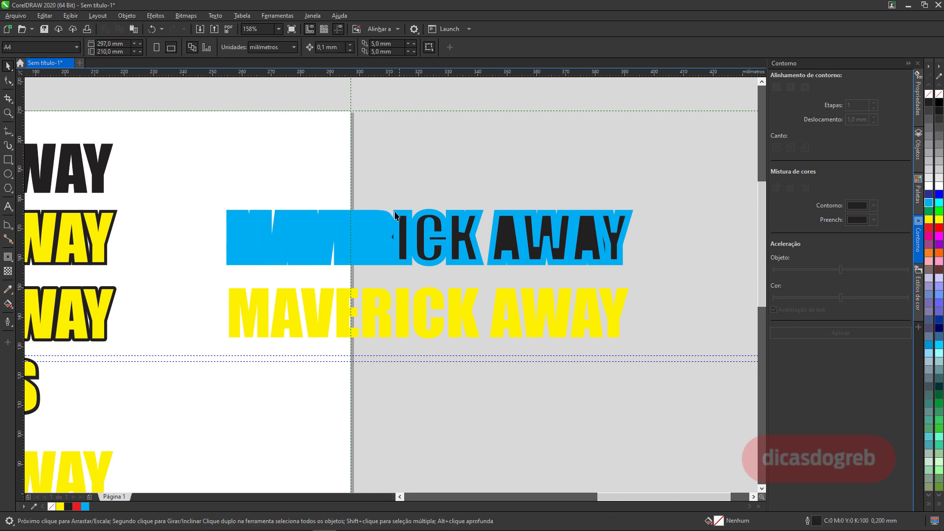
pyautogui.moveTo(398, 201); pyautogui.dragTo(482, 265)
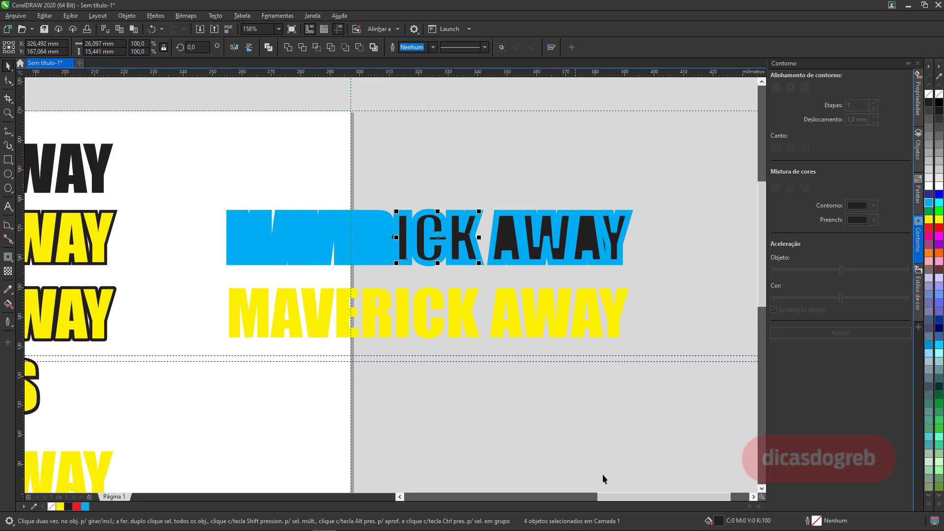
pyautogui.moveTo(646, 500); pyautogui.dragTo(627, 503)
pyautogui.click(512, 224)
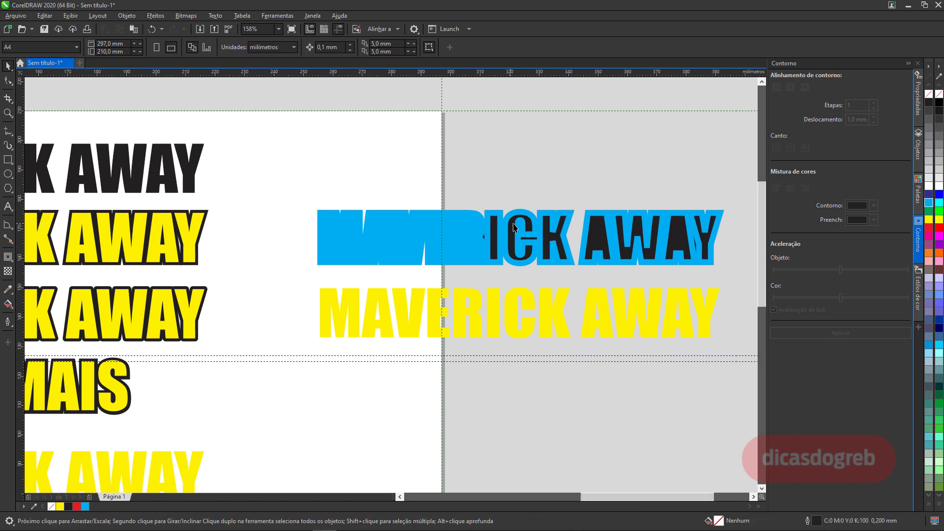
pyautogui.press('Delete')
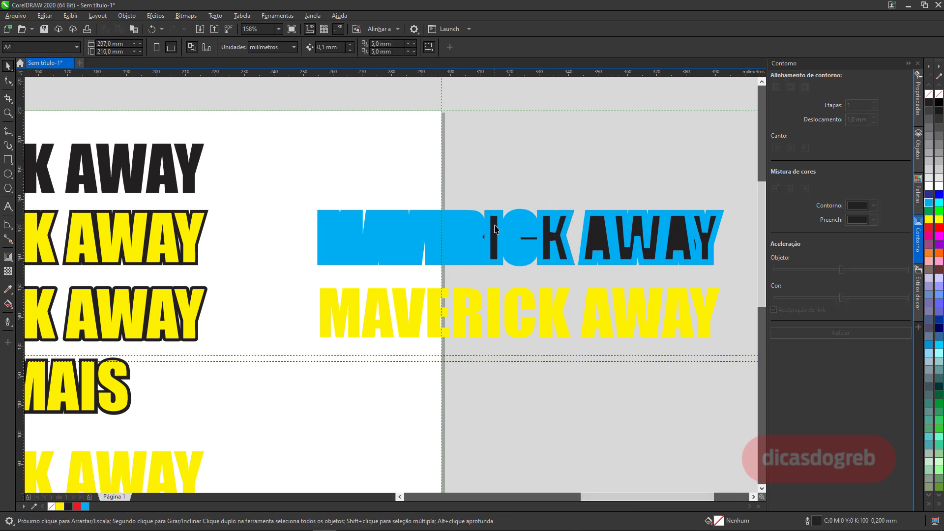
pyautogui.click(549, 241)
pyautogui.press('Delete')
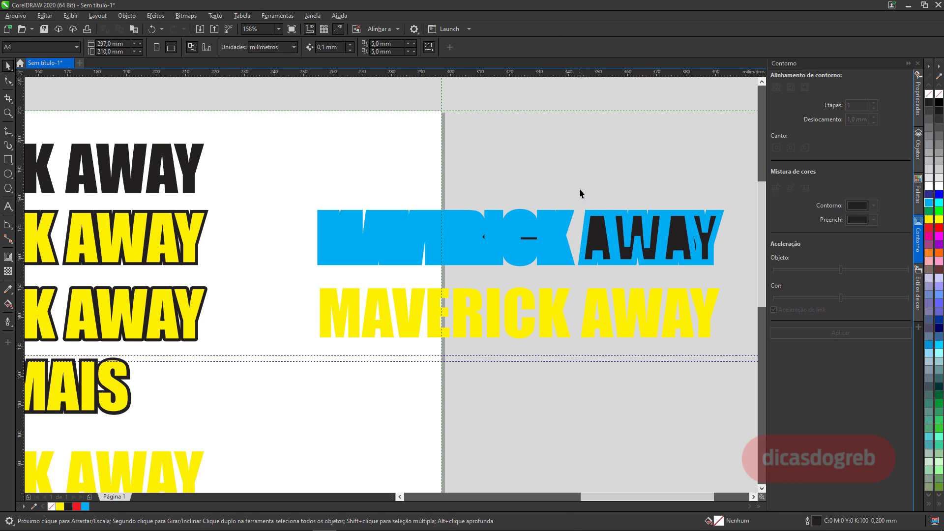
# Step: Delete the black inner letter shapes over the cyan AWAY shape, keeping the sliver beside the Y
pyautogui.moveTo(580, 189); pyautogui.dragTo(694, 272)
pyautogui.press('Delete')
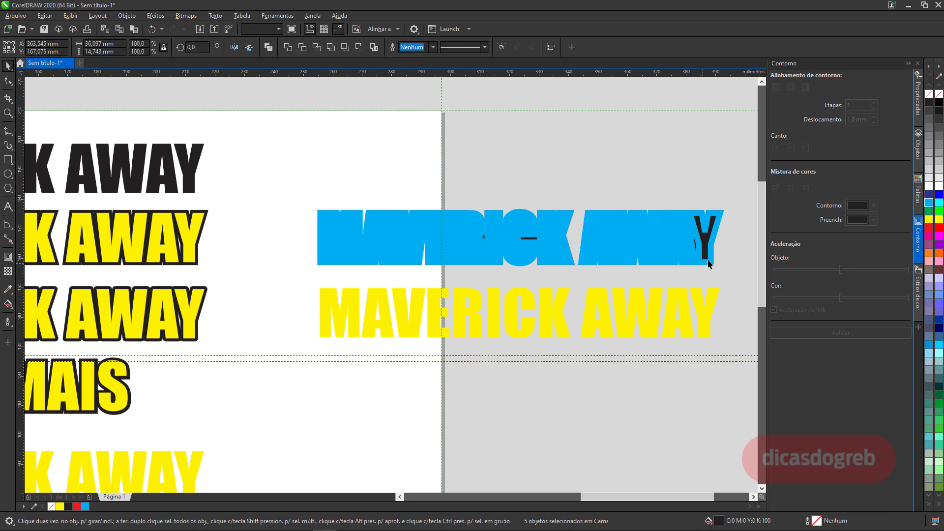
pyautogui.click(705, 257)
pyautogui.press('Delete')
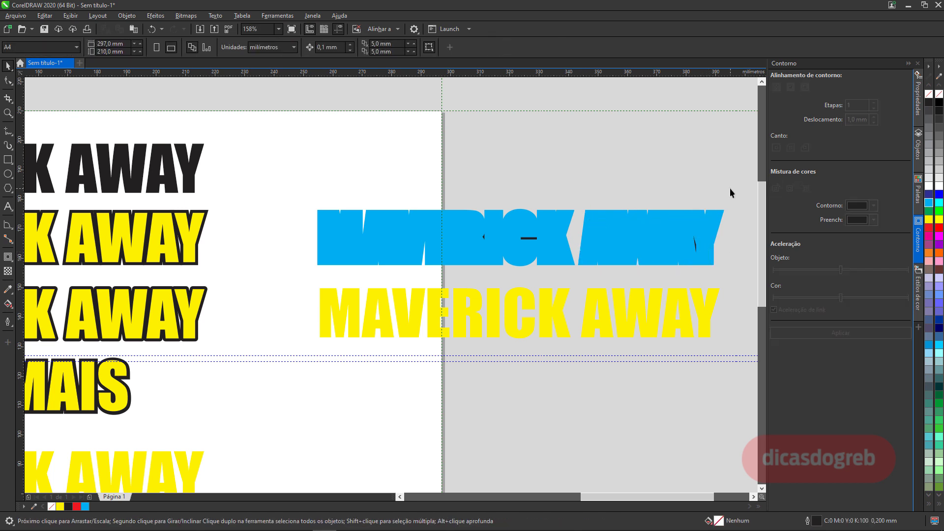
# Step: Combine the cyan outer shapes with the remaining black gap pieces into one curve and fill it with black
pyautogui.moveTo(735, 189); pyautogui.dragTo(587, 254)
pyautogui.moveTo(305, 281); pyautogui.dragTo(300, 281)
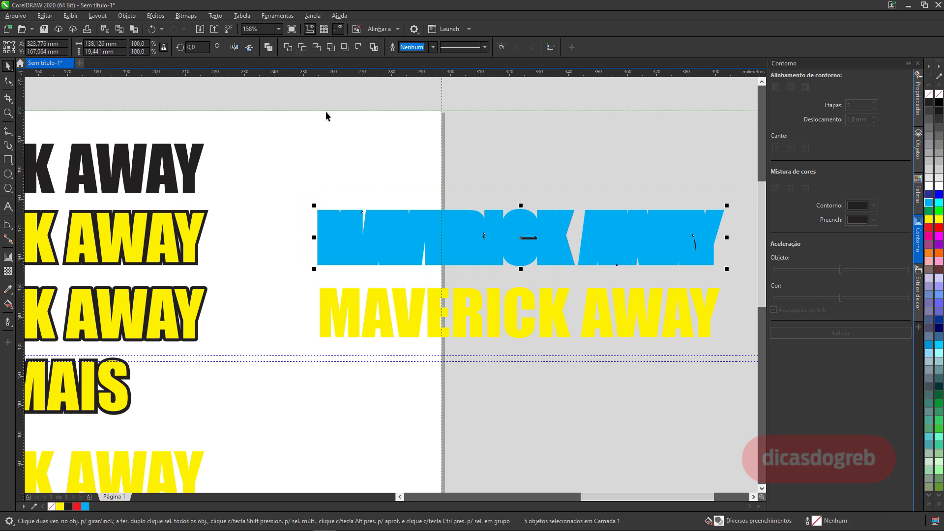
pyautogui.click(268, 47)
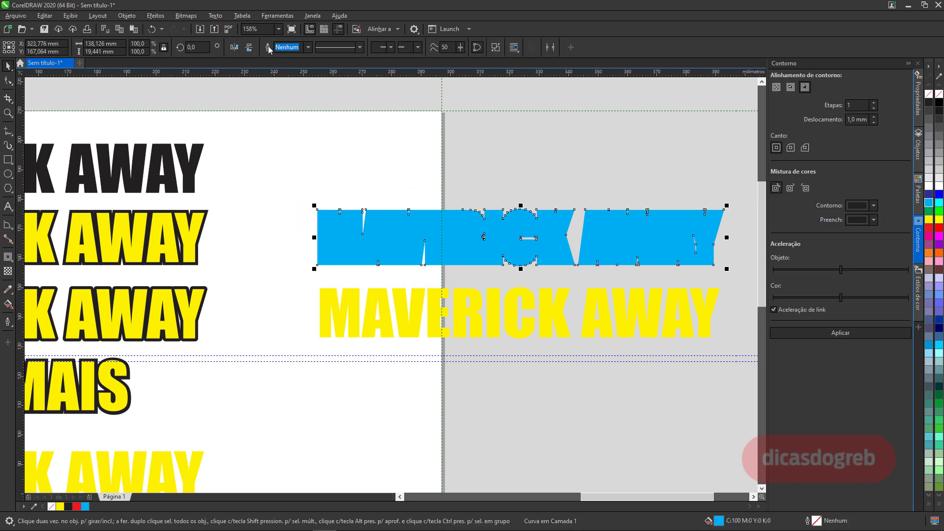
pyautogui.click(930, 104)
# Step: Centre the yellow MAVERICK AWAY text over the cleaned black curve and compare the square-cornered and rounded outlines around AWAY
pyautogui.keyDown('shift'); pyautogui.click(567, 323); pyautogui.keyUp('shift')
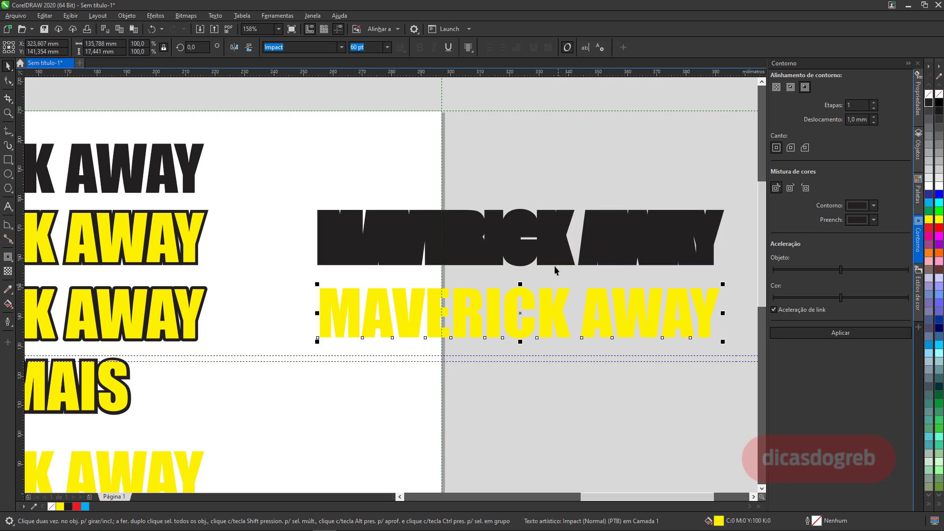
pyautogui.press('c')
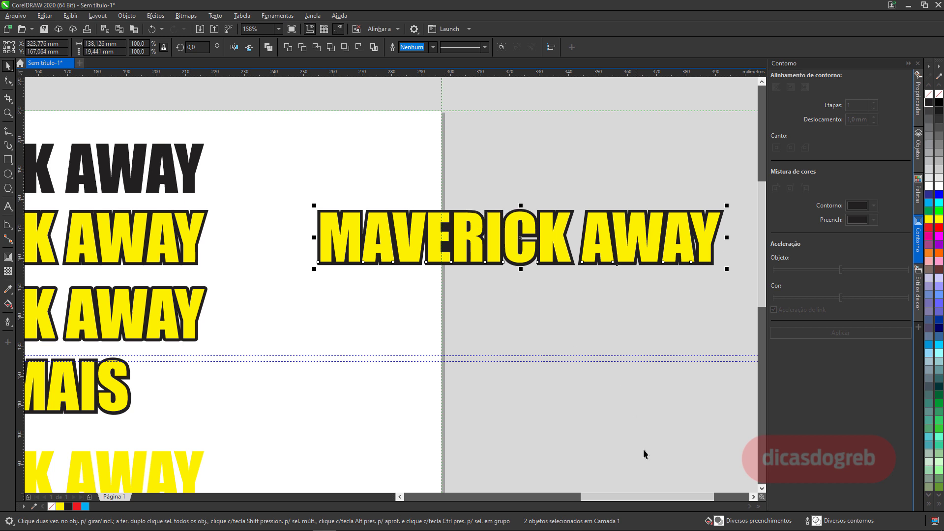
pyautogui.moveTo(650, 497); pyautogui.dragTo(597, 500)
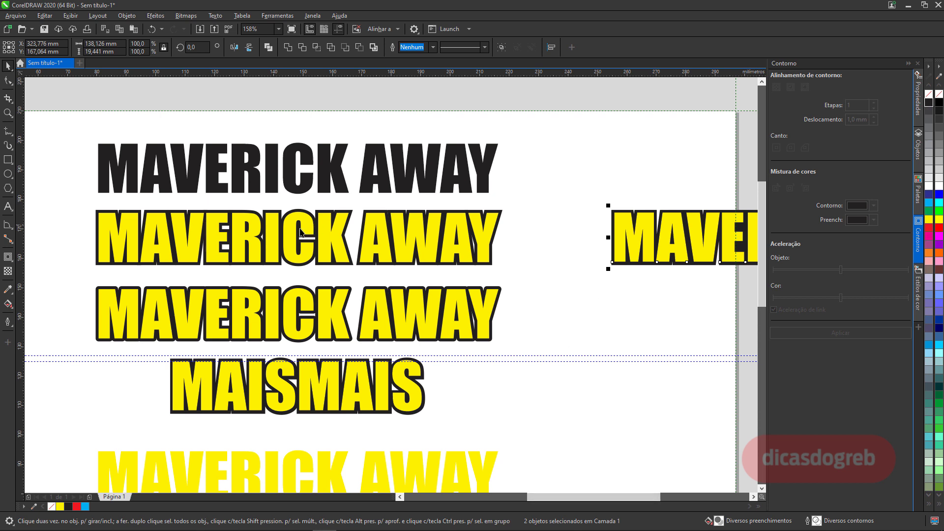
pyautogui.moveTo(656, 497); pyautogui.dragTo(671, 497)
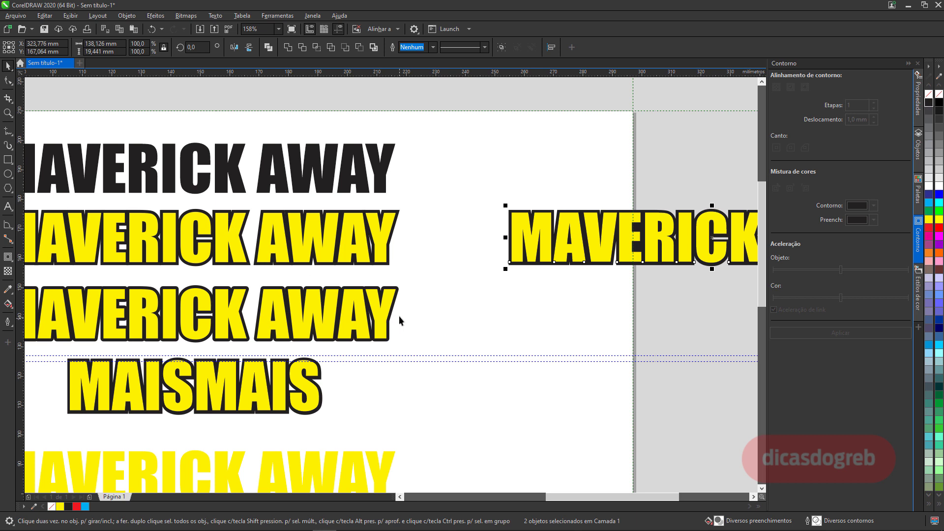
pyautogui.press('z')
pyautogui.moveTo(434, 196); pyautogui.dragTo(235, 327)
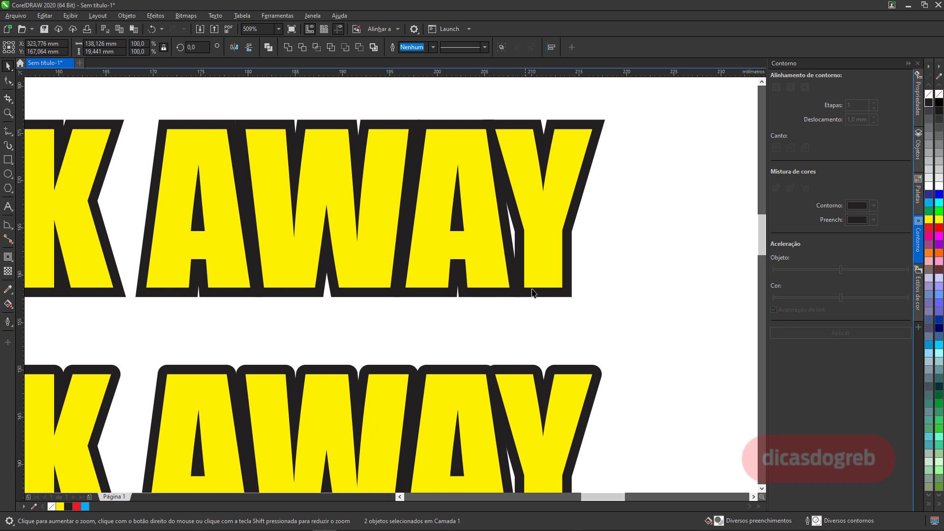
pyautogui.press('F4')
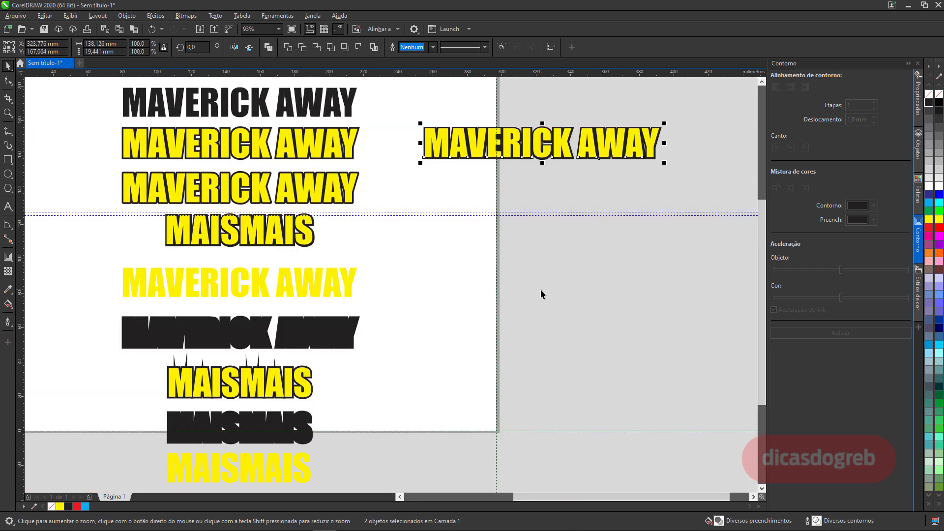
# Step: Draw a circle about 48 mm in diameter in the empty space beside the lettering, filled yellow with no outline
pyautogui.click(8, 173)
pyautogui.moveTo(448, 303); pyautogui.dragTo(489, 346)
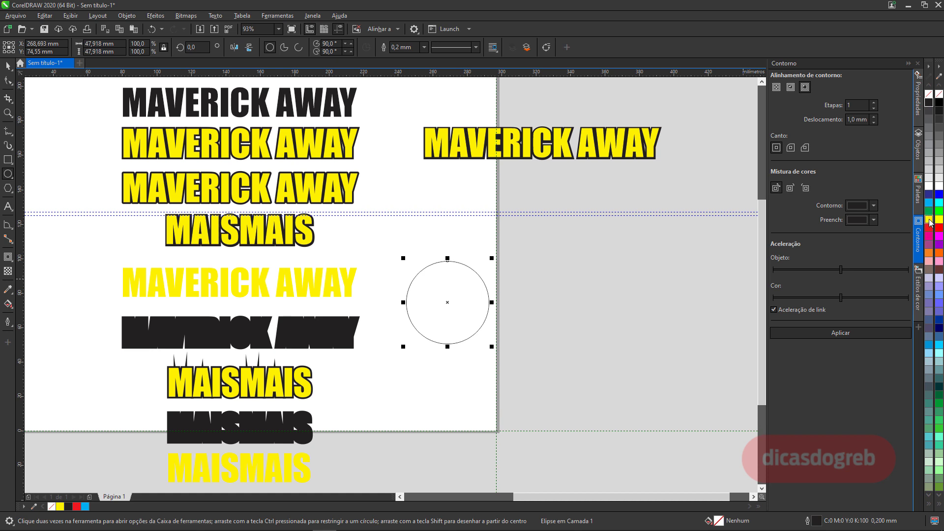
pyautogui.click(929, 220)
pyautogui.rightClick(929, 94)
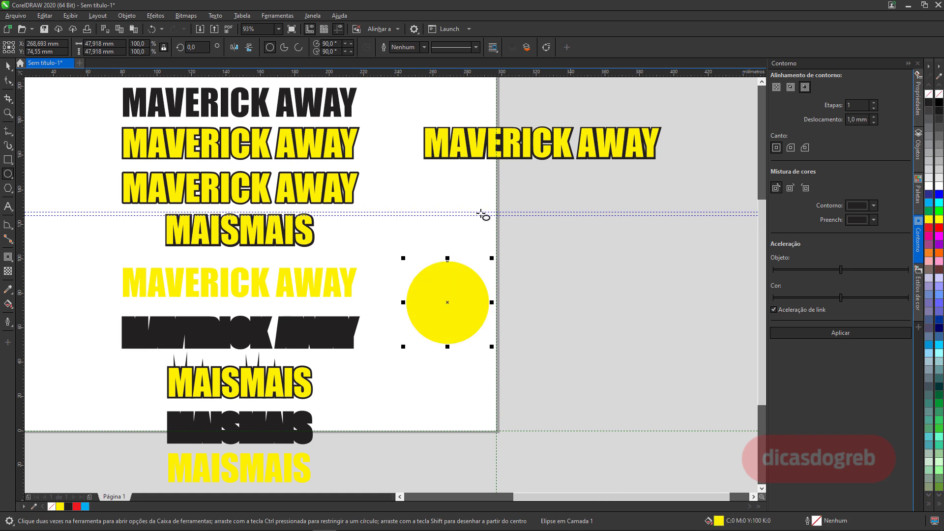
# Step: Combine the circle with a concentric copy about 27 mm in diameter into a ring, and duplicate the ring about 62 mm horizontally
pyautogui.moveTo(404, 259); pyautogui.dragTo(422, 270)
pyautogui.press('space')
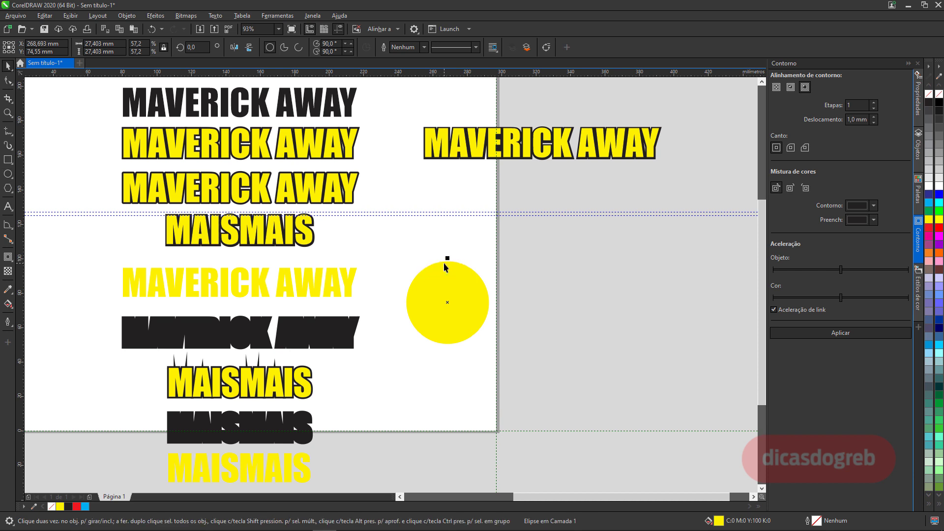
pyautogui.keyDown('shift'); pyautogui.click(444, 265); pyautogui.keyUp('shift')
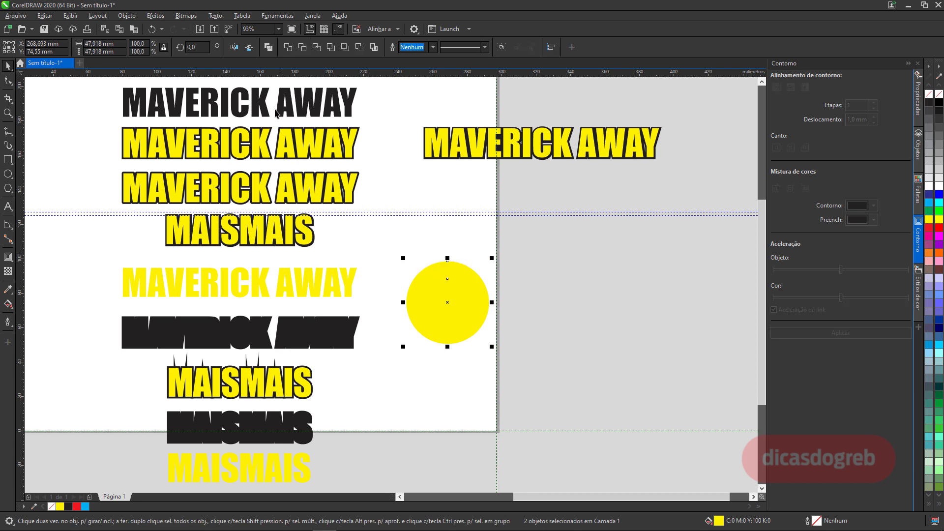
pyautogui.click(269, 48)
pyautogui.moveTo(446, 305); pyautogui.dragTo(555, 301)
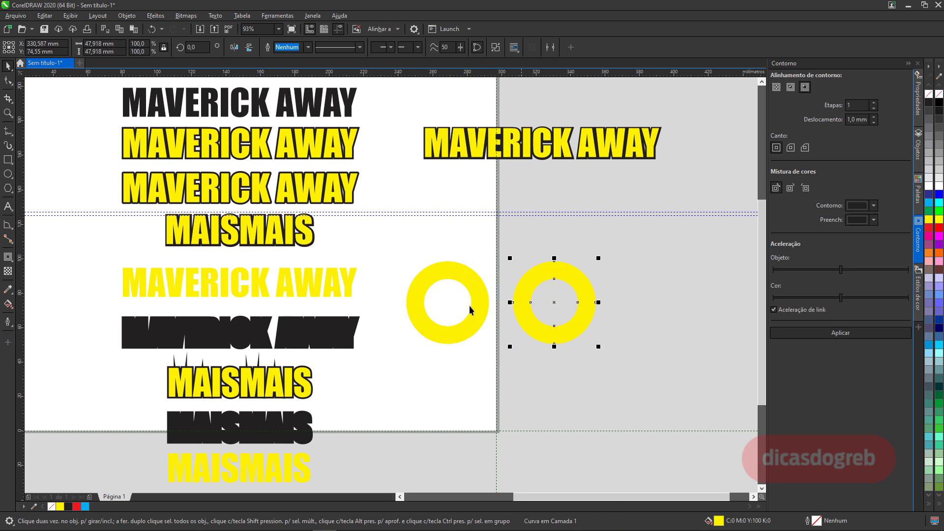
# Step: Give the yellow ring on the page a black outline 2.0 mm wide
pyautogui.press('z')
pyautogui.moveTo(351, 225); pyautogui.dragTo(640, 393)
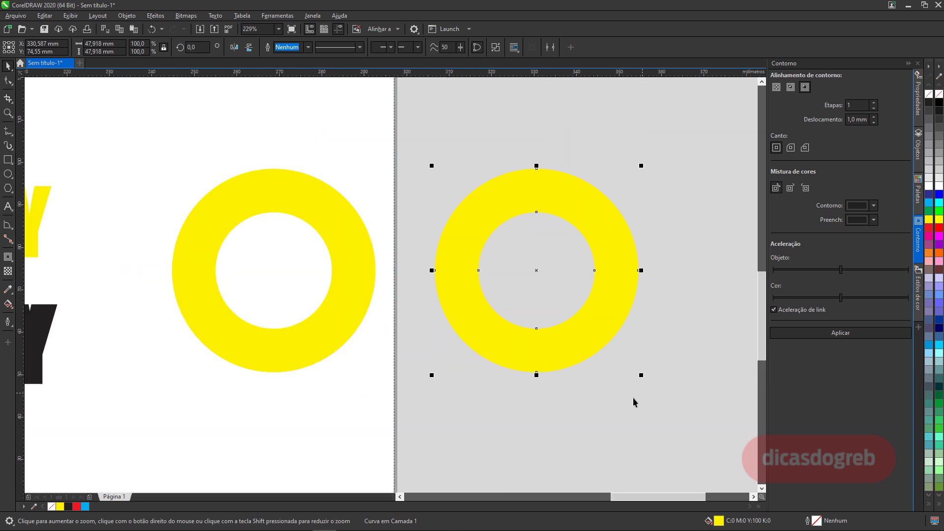
pyautogui.click(329, 214)
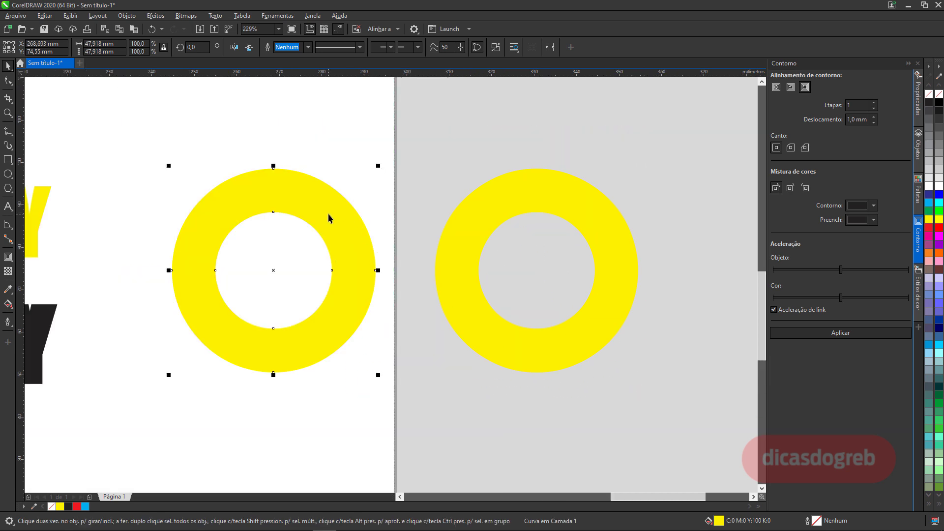
pyautogui.rightClick(928, 104)
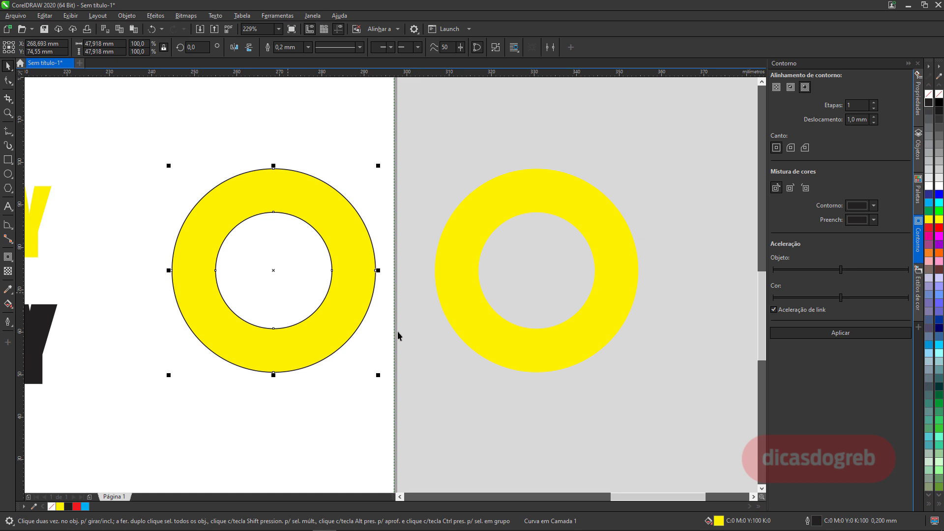
pyautogui.doubleClick(815, 521)
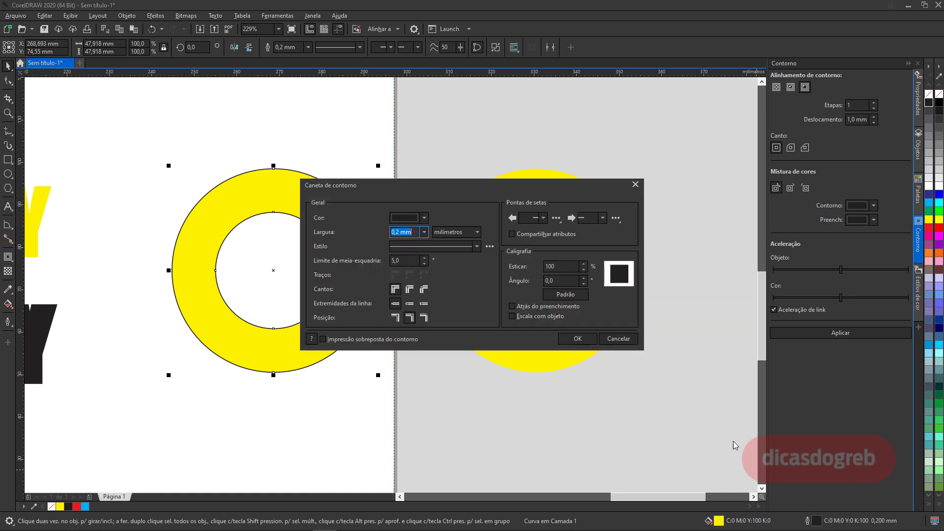
pyautogui.click(423, 235)
pyautogui.click(415, 309)
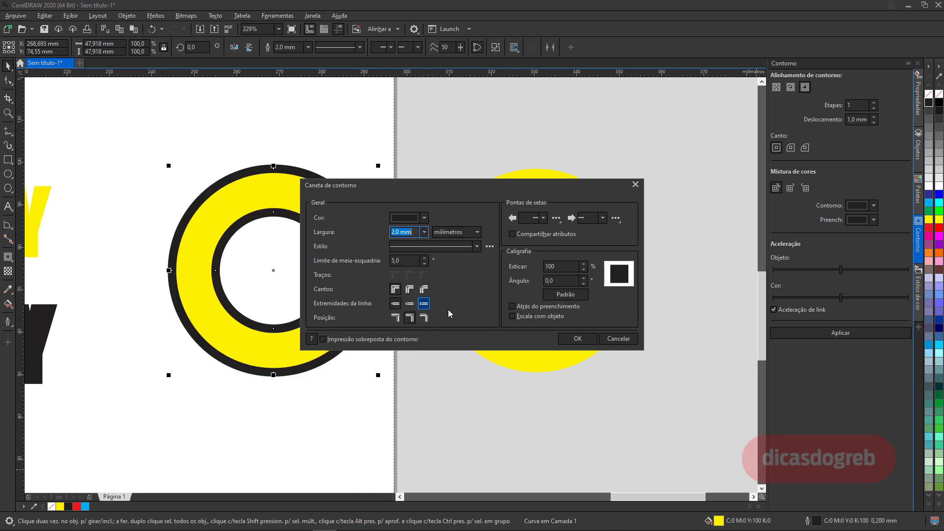
pyautogui.click(572, 339)
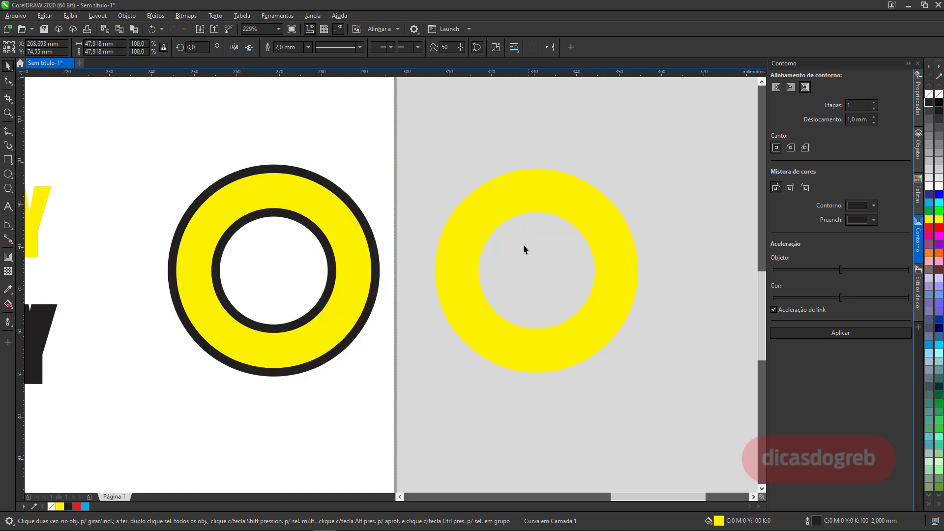
# Step: Place the 2 mm black outline of the ring on the page behind its fill, and select the duplicate ring
pyautogui.click(552, 196)
pyautogui.click(324, 204)
pyautogui.click(8, 322)
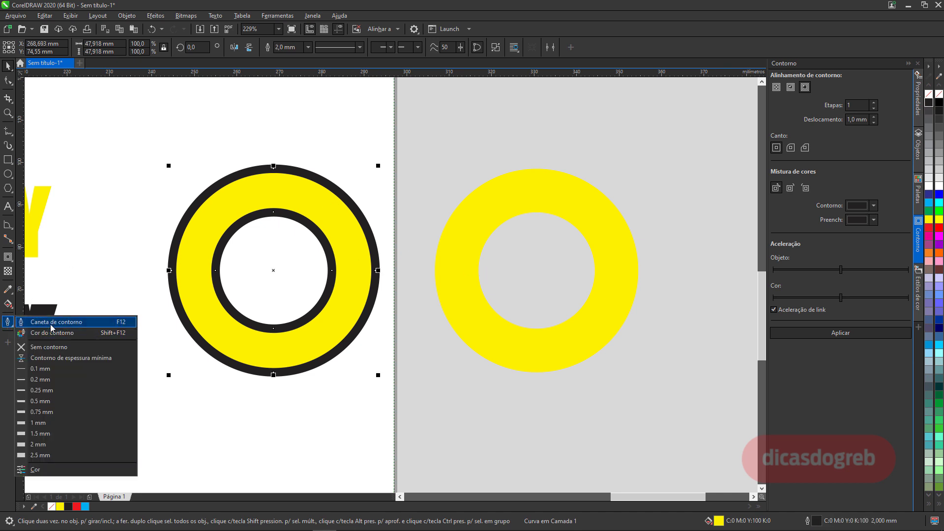
pyautogui.click(51, 322)
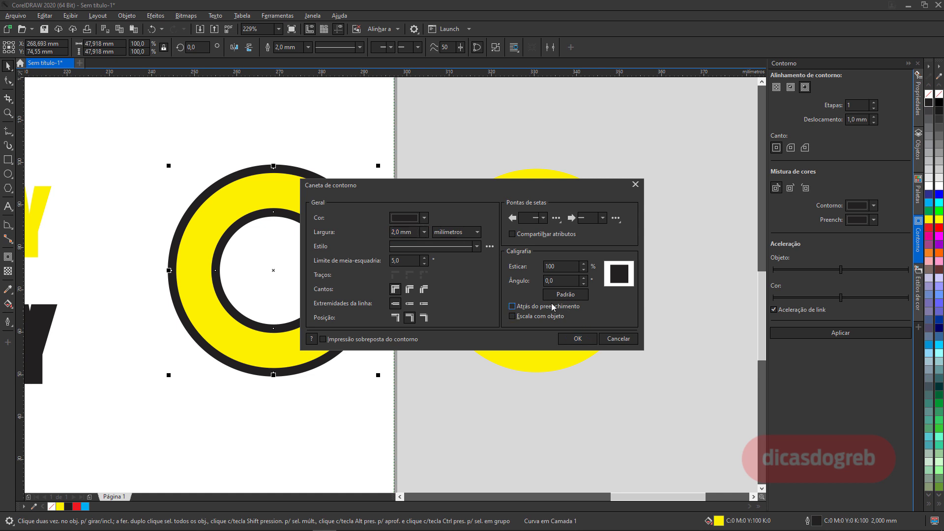
pyautogui.click(553, 308)
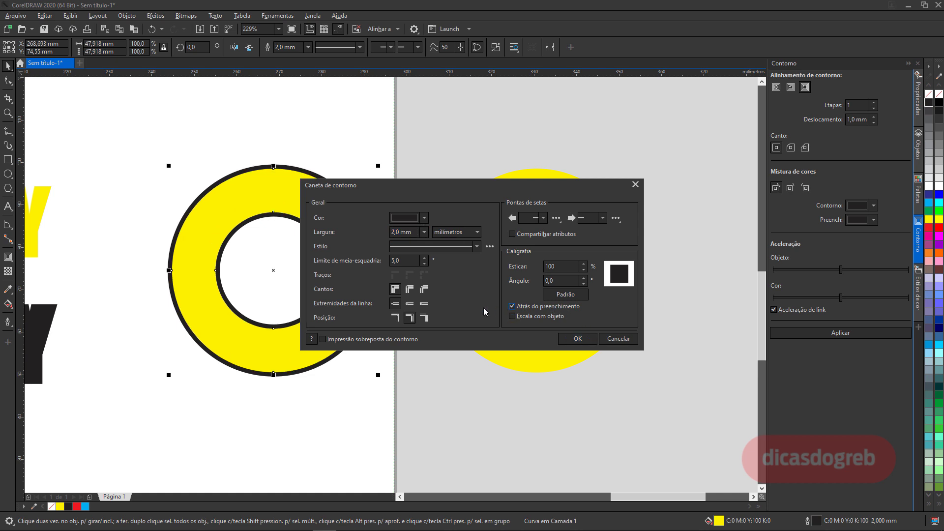
pyautogui.click(589, 340)
pyautogui.click(488, 216)
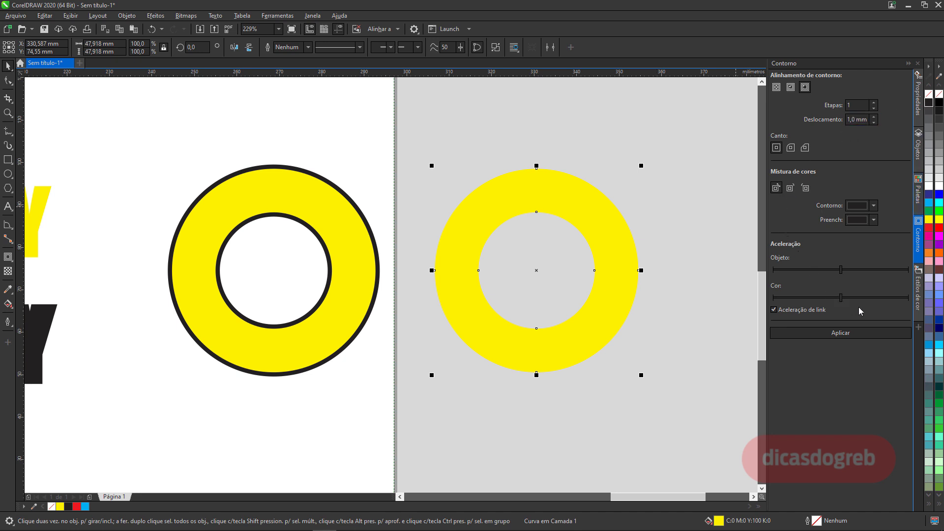
# Step: Apply a one-step outside contour of 1.0 mm to the duplicate ring, and increase its offset to 8.0 mm
pyautogui.click(844, 326)
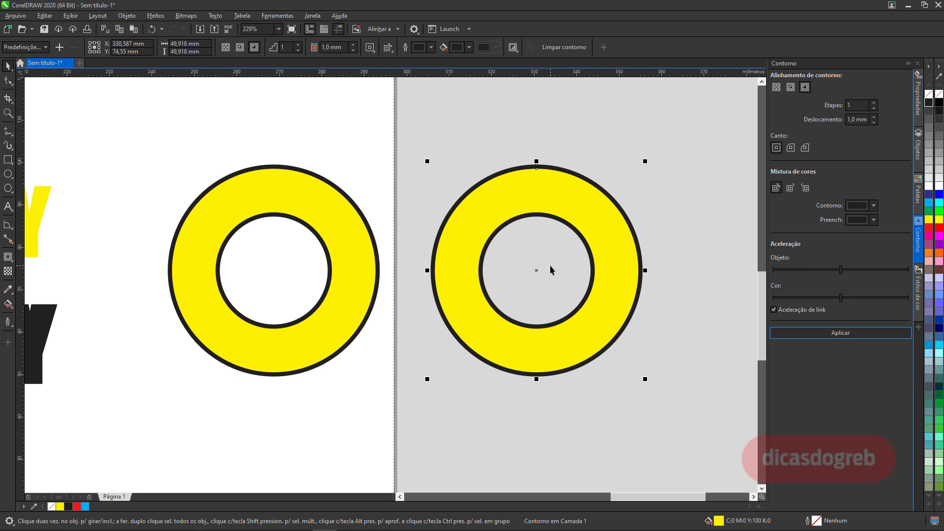
pyautogui.click(851, 119)
pyautogui.click(855, 119)
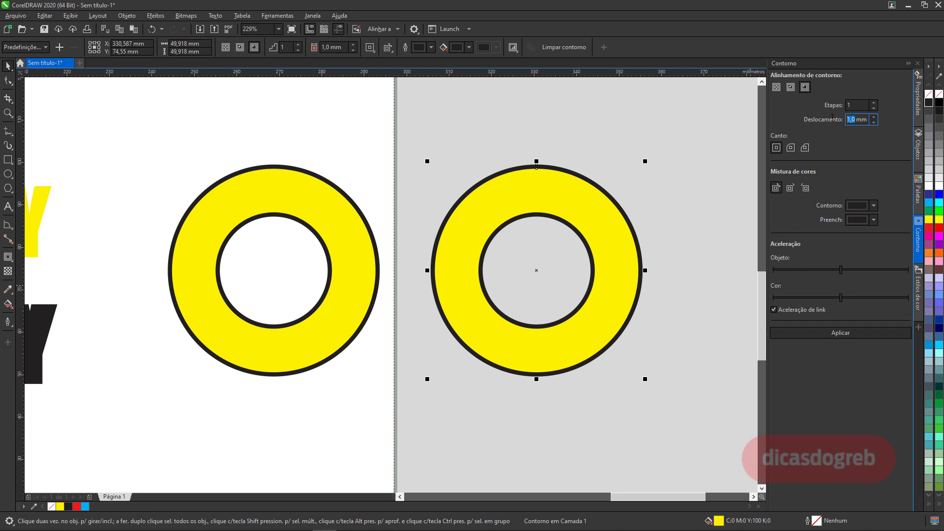
pyautogui.write('8')
pyautogui.click(836, 333)
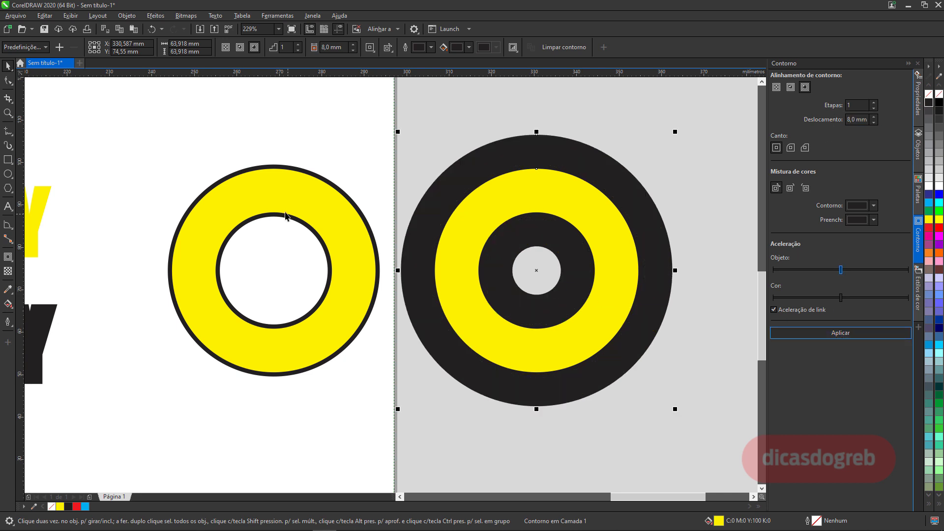
# Step: Set the outline width of the yellow ring on the page to 8 mm
pyautogui.click(288, 213)
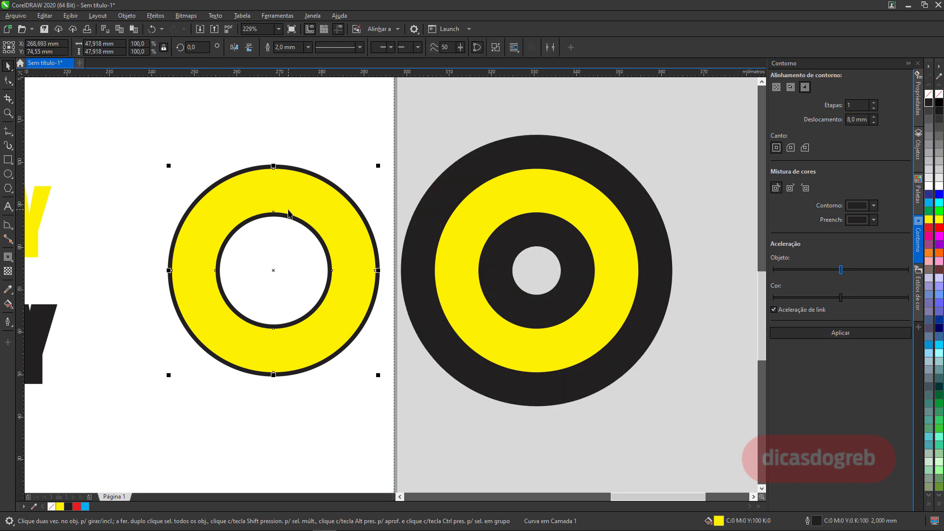
pyautogui.doubleClick(812, 528)
pyautogui.click(425, 232)
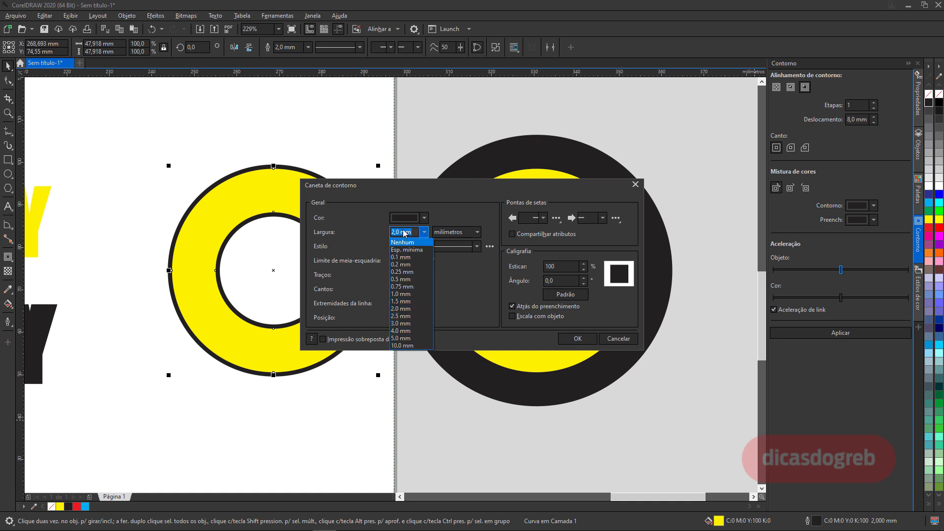
pyautogui.click(404, 232)
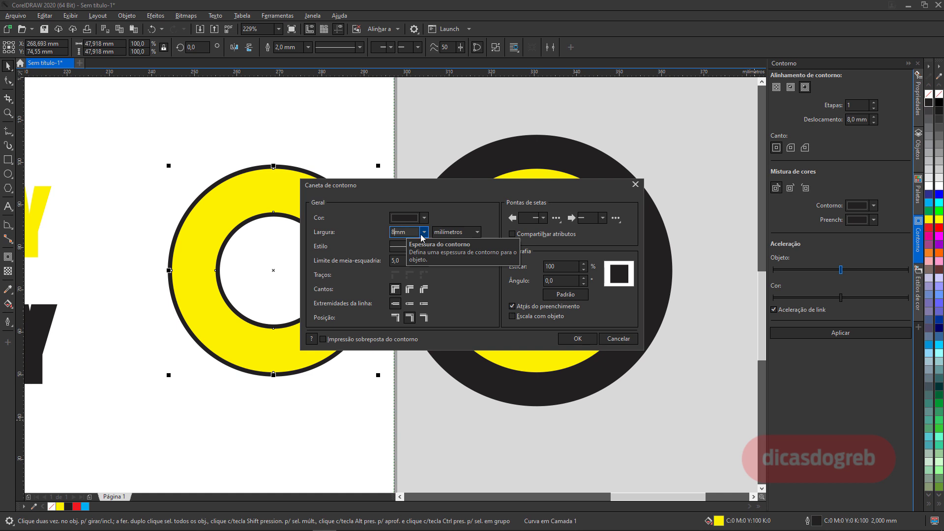
pyautogui.click(576, 340)
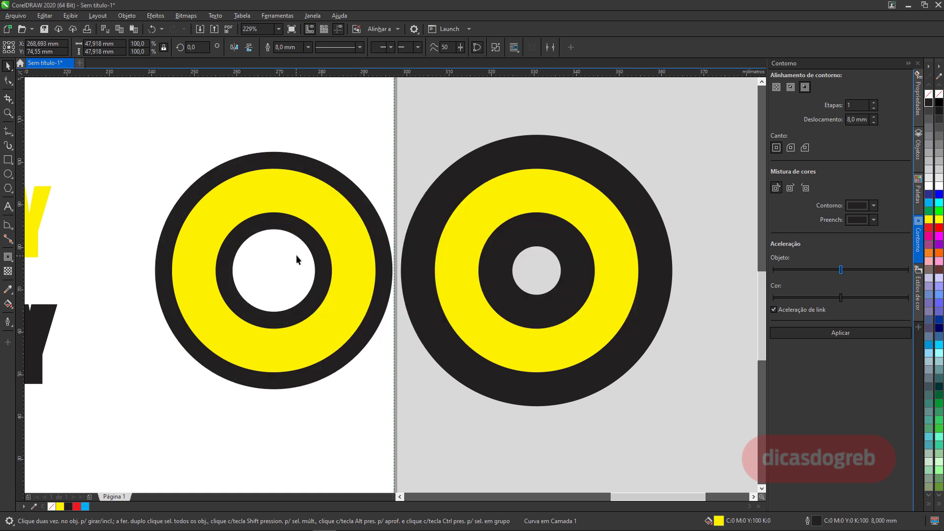
# Step: Increase the outline width of the ring on the page to 16 mm
pyautogui.click(305, 196)
pyautogui.press('F12')
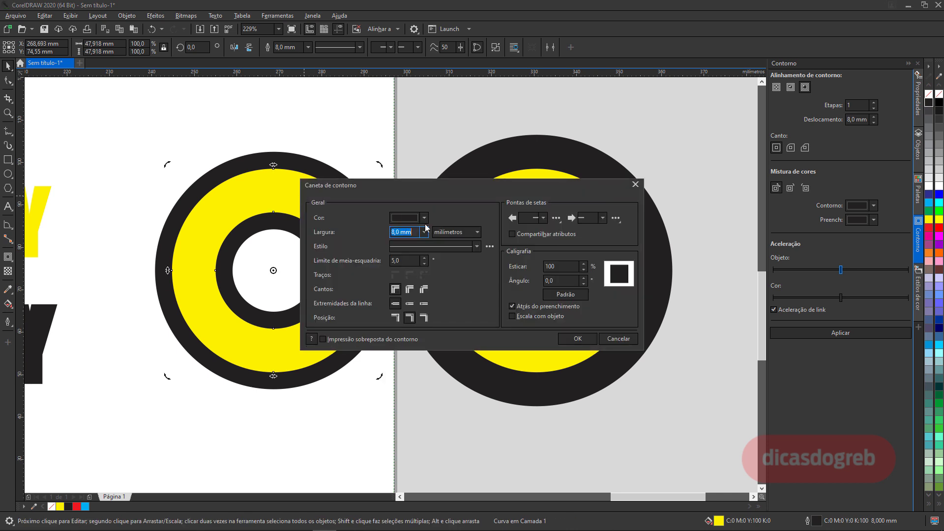
pyautogui.moveTo(402, 232); pyautogui.dragTo(395, 232)
pyautogui.write('16')
pyautogui.click(574, 339)
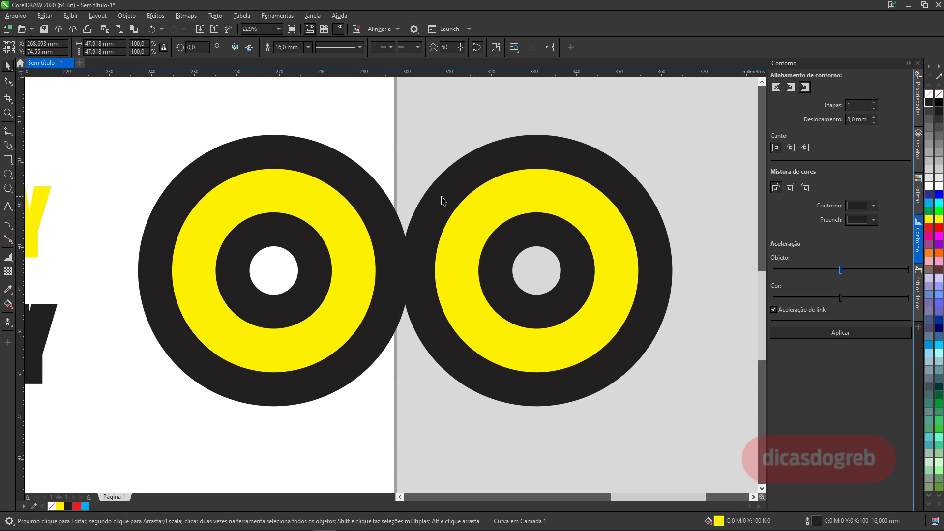
# Step: Move the contoured ring about 14 mm away from the page and set its contour offset to 16 mm
pyautogui.moveTo(442, 196); pyautogui.dragTo(503, 194)
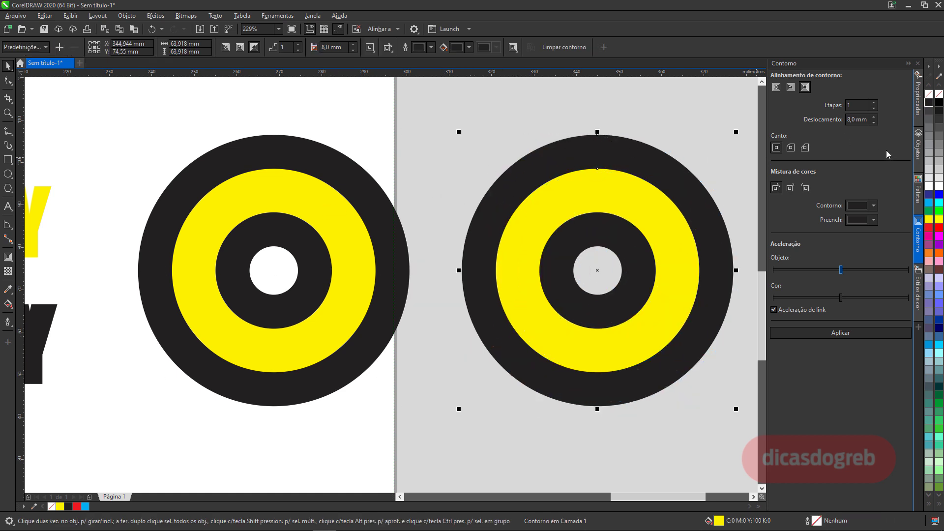
pyautogui.moveTo(859, 119); pyautogui.dragTo(835, 118)
pyautogui.write('16')
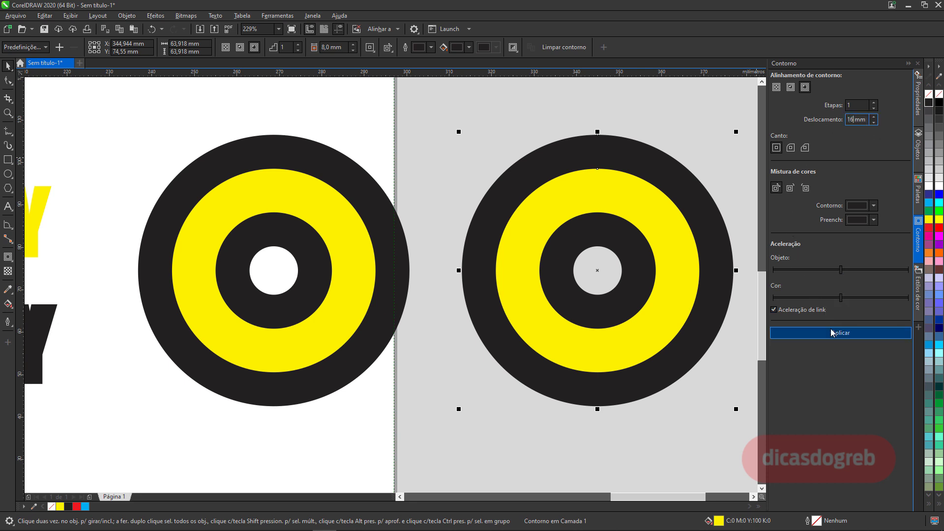
pyautogui.click(831, 333)
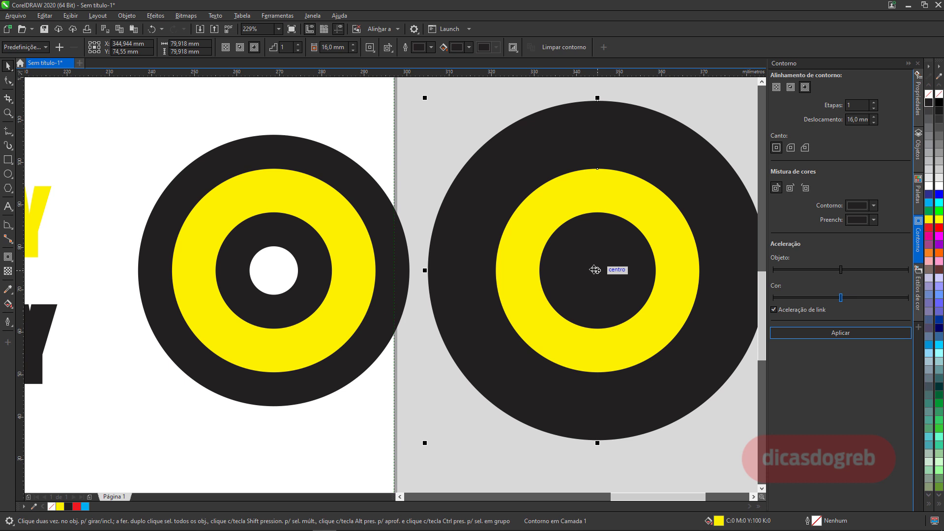
# Step: Break the 16 mm contour apart from the duplicate ring
pyautogui.scroll(-2, 607, 284)
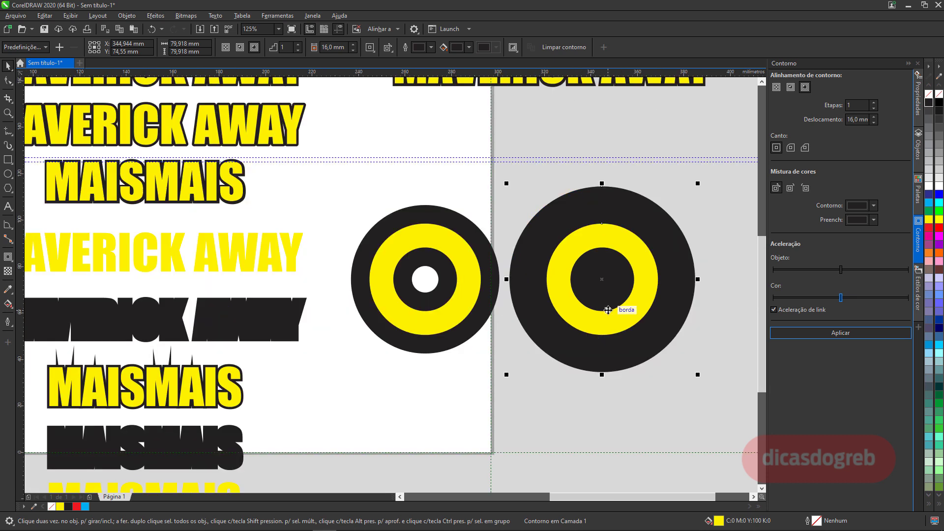
pyautogui.click(157, 16)
pyautogui.moveTo(123, 15)
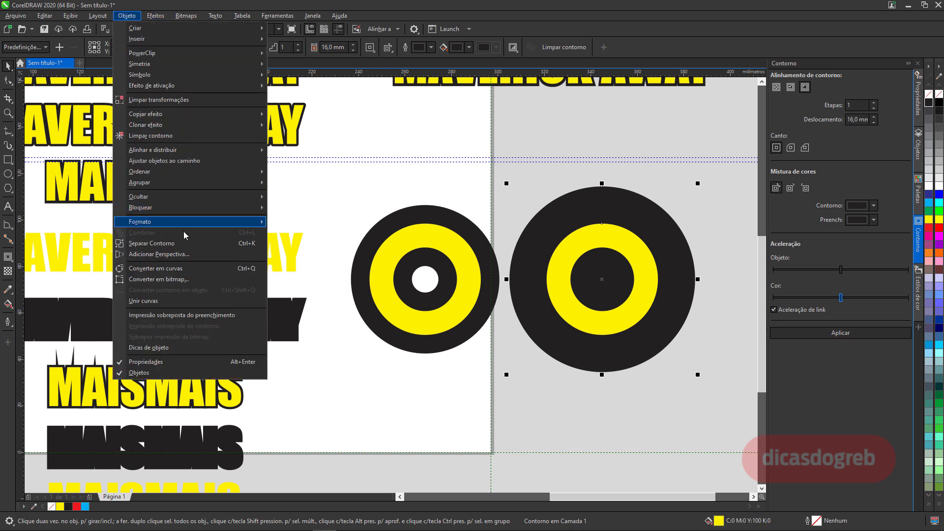
pyautogui.click(242, 253)
pyautogui.click(553, 226)
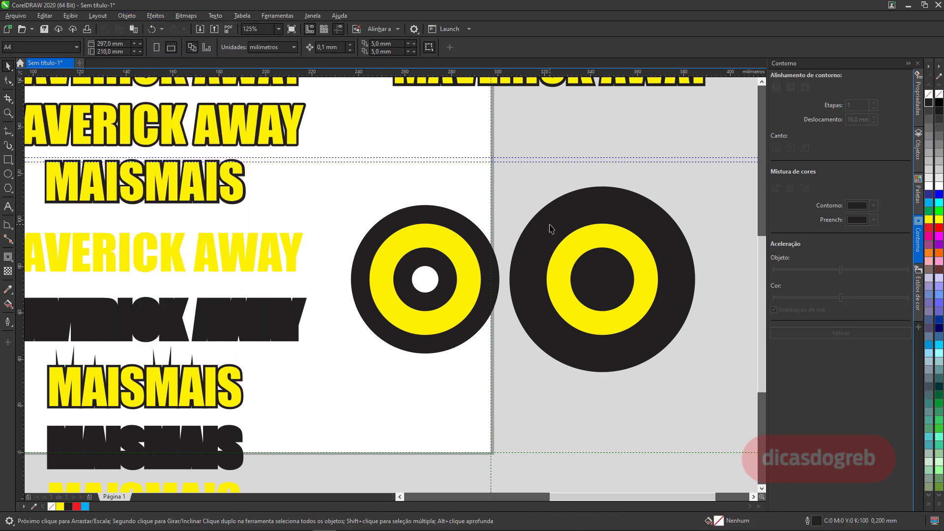
# Step: Pull the separated black circle about 51 mm off the duplicate ring to examine its nodes, and undo the move
pyautogui.moveTo(593, 233); pyautogui.dragTo(666, 237)
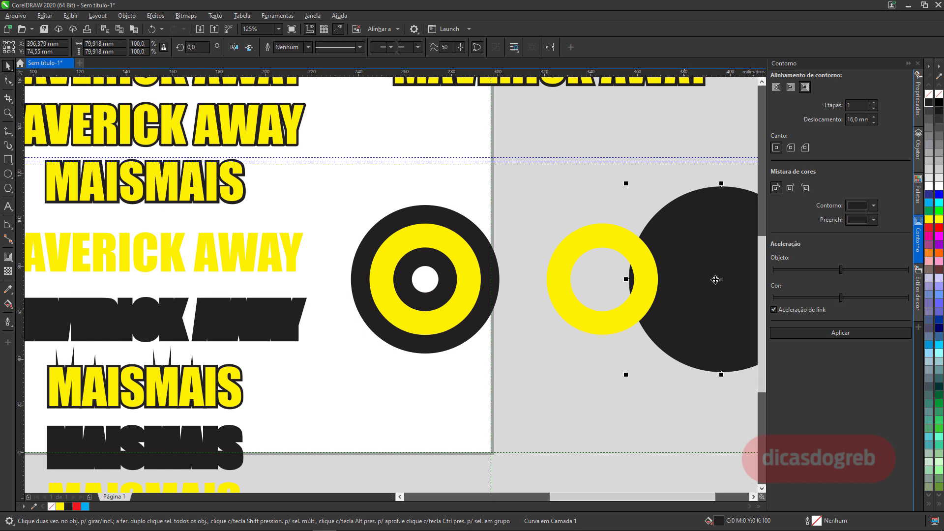
pyautogui.click(8, 81)
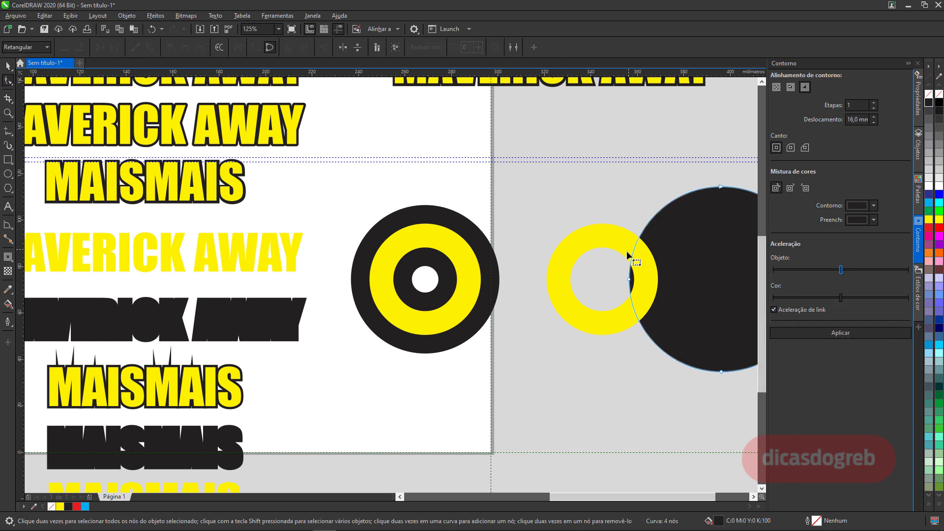
pyautogui.hotkey('ctrl', 'z')
pyautogui.press('space')
# Step: Set the outline width of the ring on the page to 32 mm
pyautogui.click(458, 224)
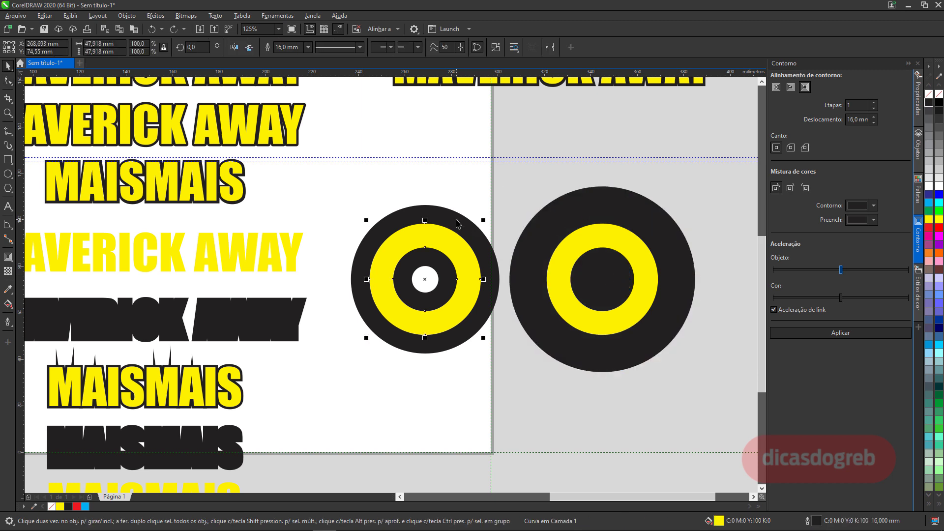
pyautogui.press('F12')
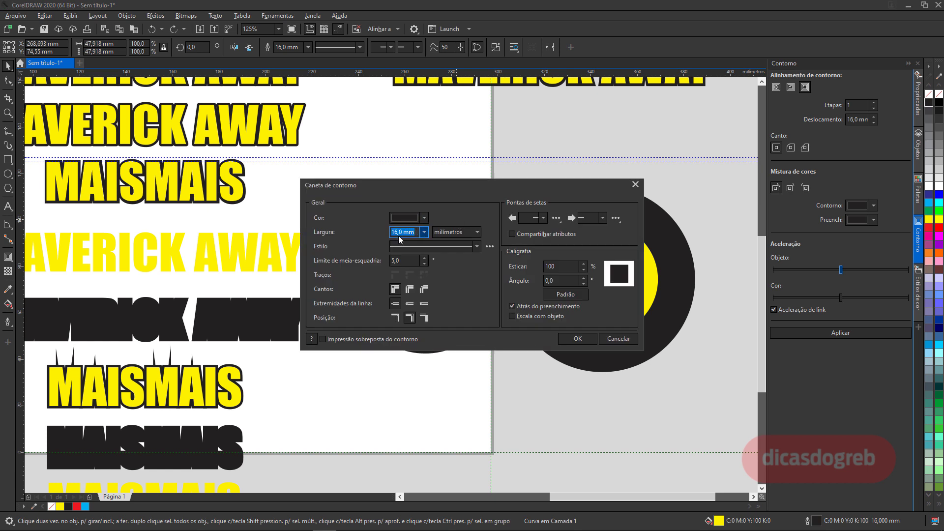
pyautogui.moveTo(406, 231); pyautogui.dragTo(385, 229)
pyautogui.write('32')
pyautogui.click(575, 340)
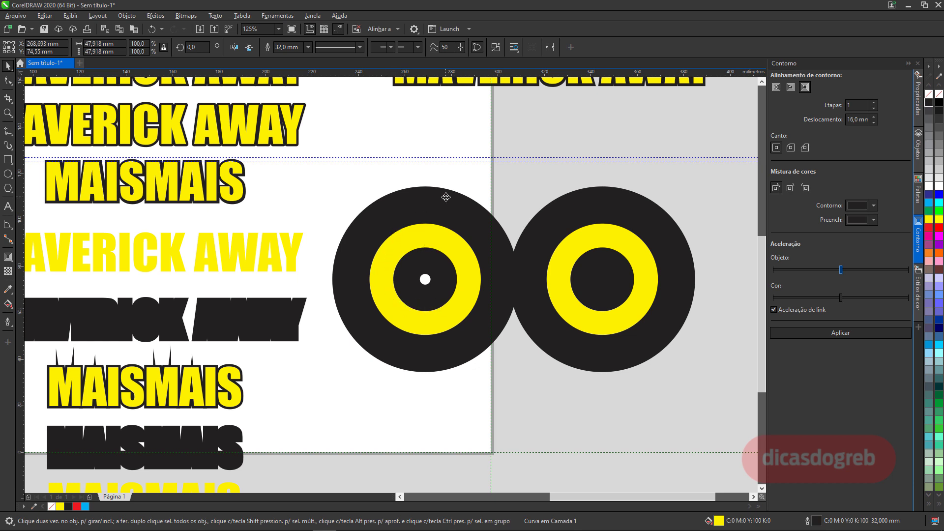
# Step: Increase the outline width of the ring on the page to 64 mm
pyautogui.click(445, 197)
pyautogui.click(287, 47)
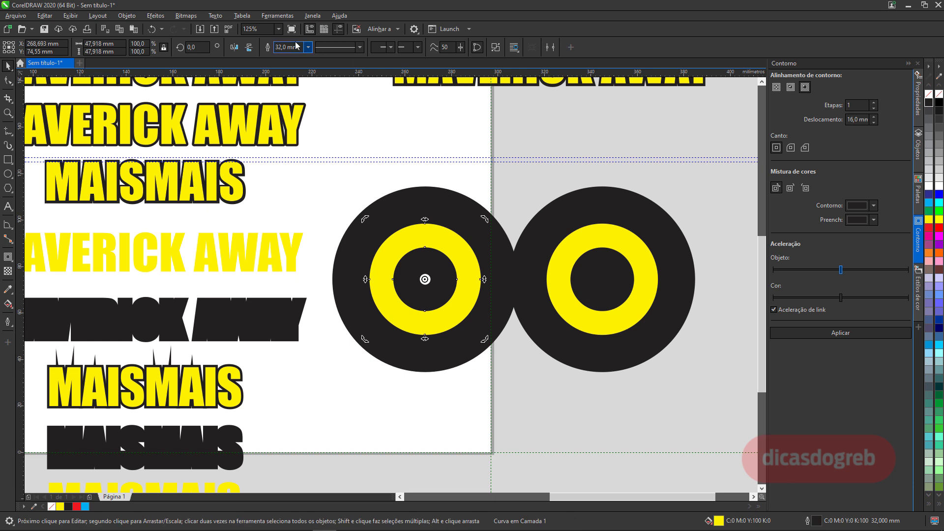
pyautogui.doubleClick(288, 45)
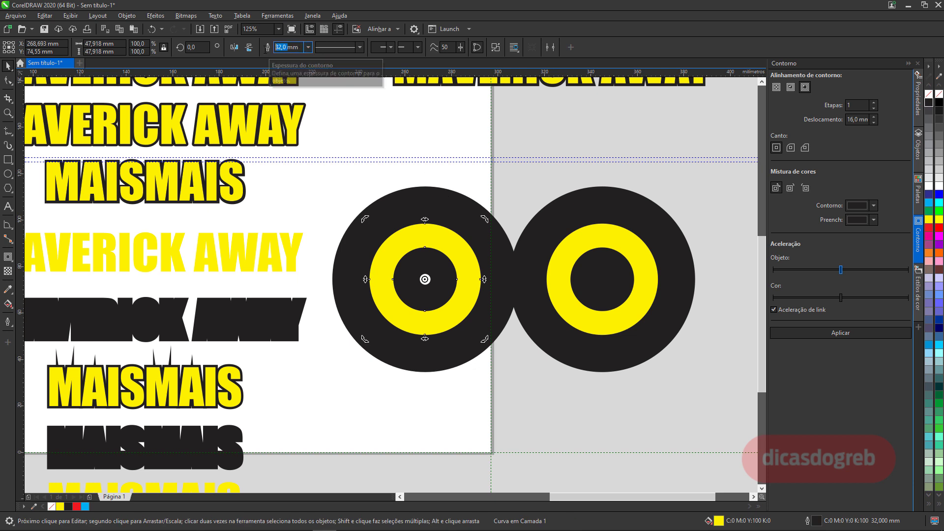
pyautogui.write('64')
pyautogui.press('Return')
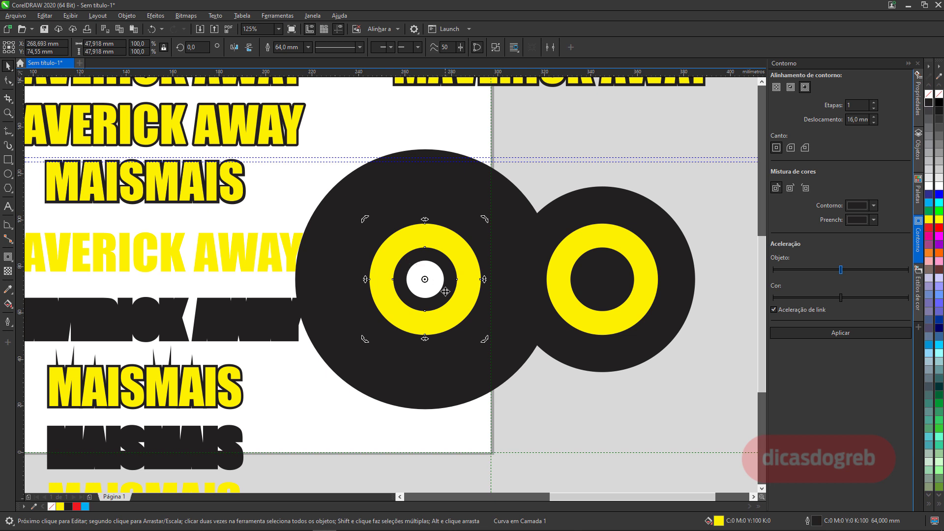
# Step: Convert the 64 mm outline to an object and move it about 131 mm horizontally off the page ring
pyautogui.click(124, 17)
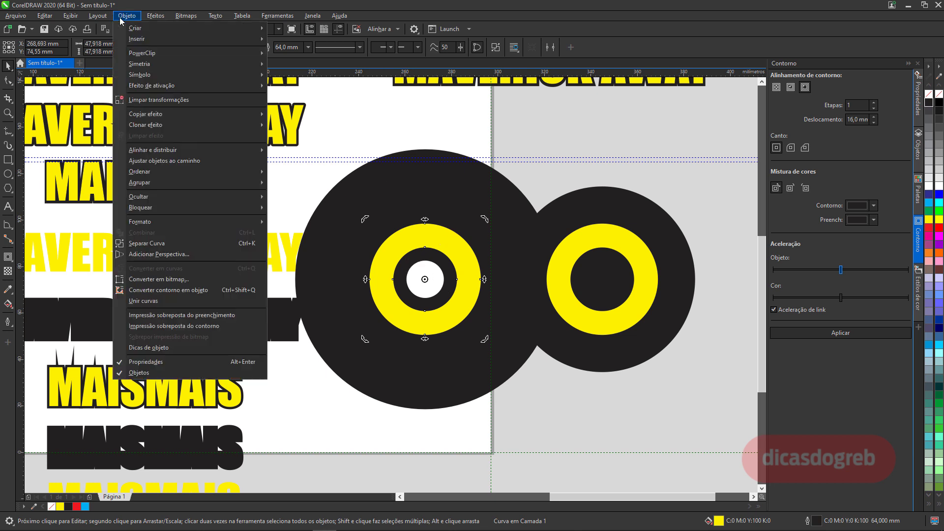
pyautogui.click(180, 290)
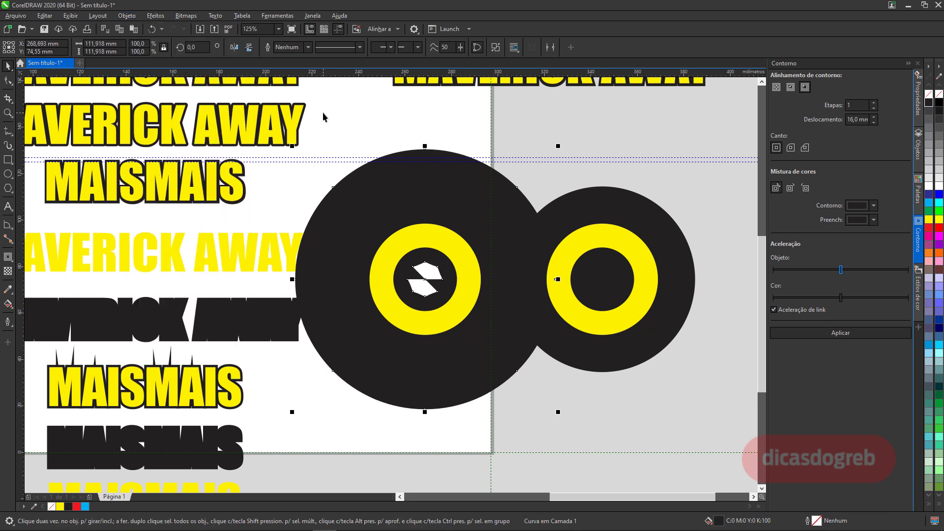
pyautogui.click(401, 185)
pyautogui.moveTo(424, 193); pyautogui.dragTo(727, 190)
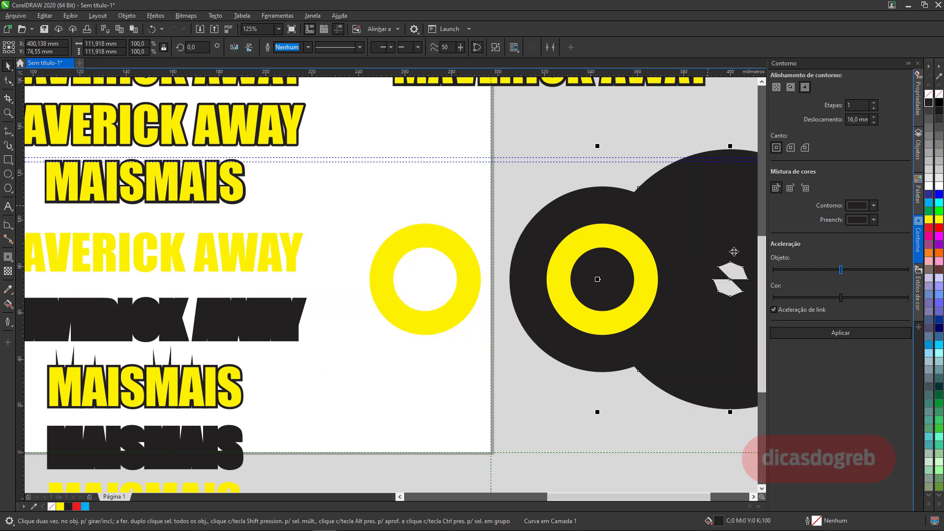
# Step: Delete the stray nodes in the centre of the converted outline and move it about 48 mm clear of the contoured ring
pyautogui.moveTo(696, 497); pyautogui.dragTo(732, 498)
pyautogui.click(8, 81)
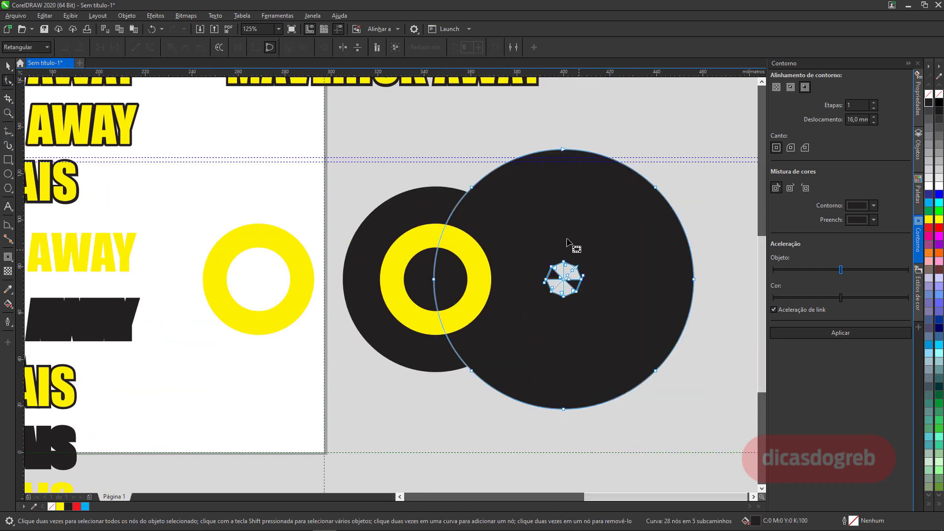
pyautogui.moveTo(528, 230); pyautogui.dragTo(617, 322)
pyautogui.press('Delete')
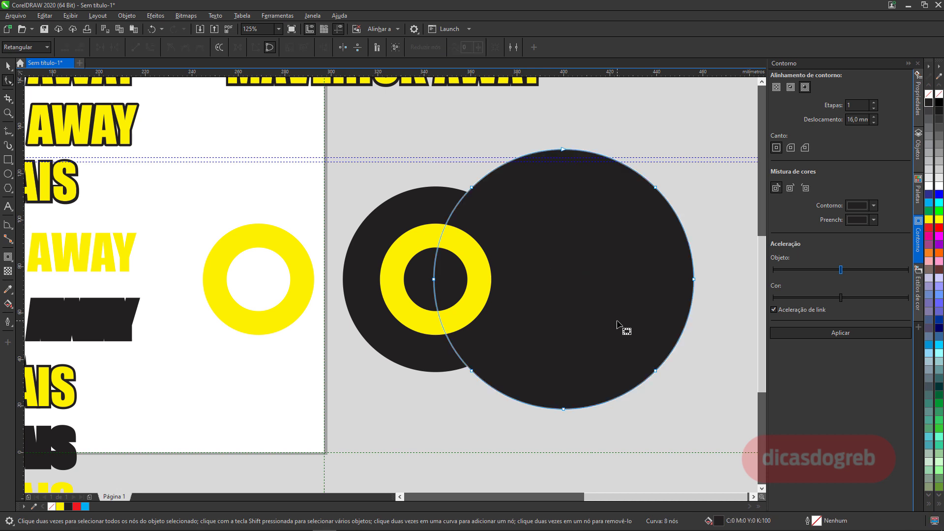
pyautogui.press('space')
pyautogui.moveTo(556, 265); pyautogui.dragTo(672, 263)
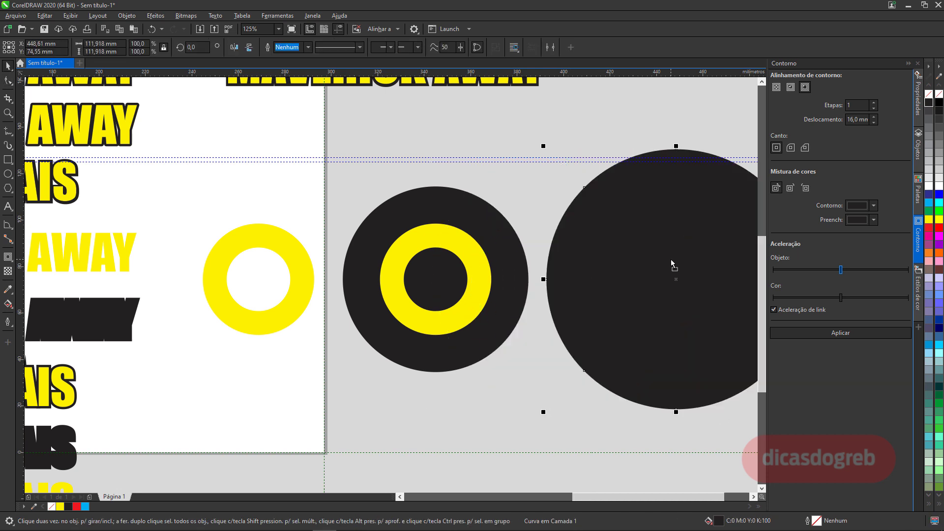
# Step: Examine the whole artwork and compare the outline corners of the second and third MAVERICK AWAY lines up close
pyautogui.press('F4')
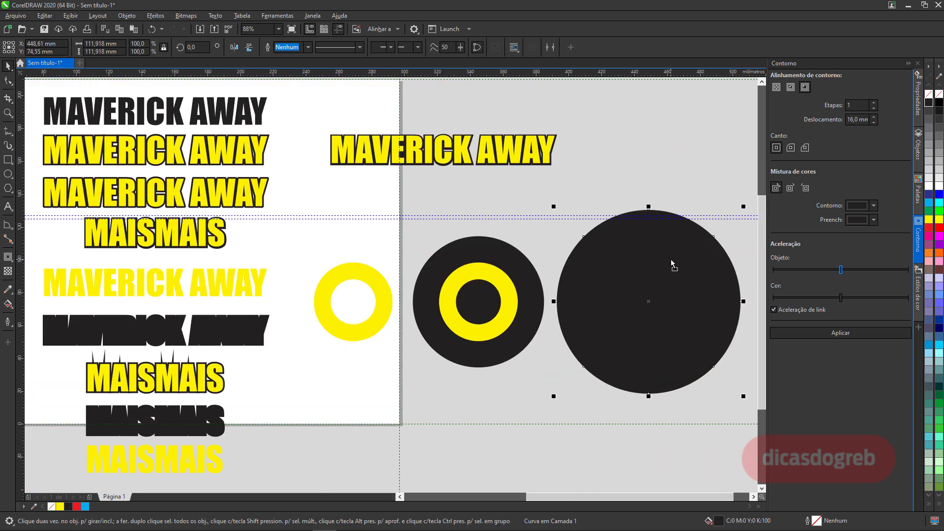
pyautogui.hotkey('shift', 'F4')
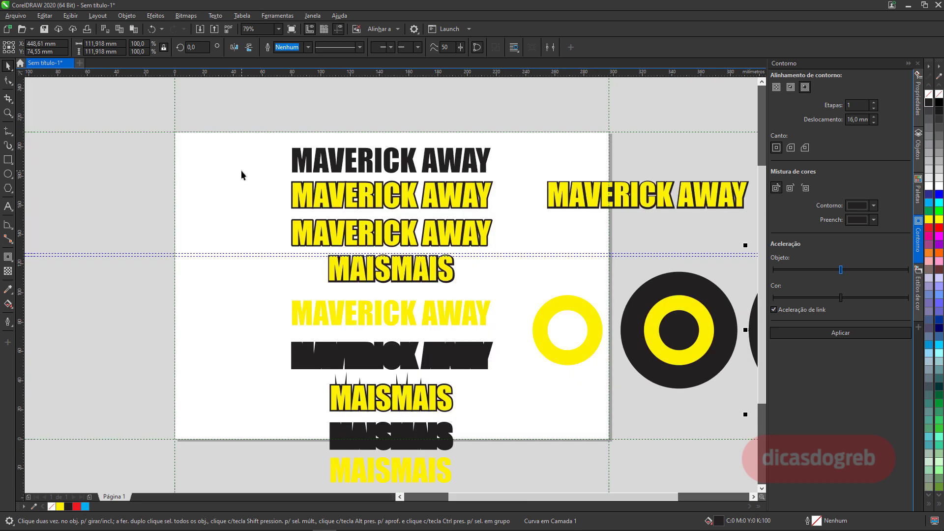
pyautogui.moveTo(241, 172); pyautogui.dragTo(729, 433)
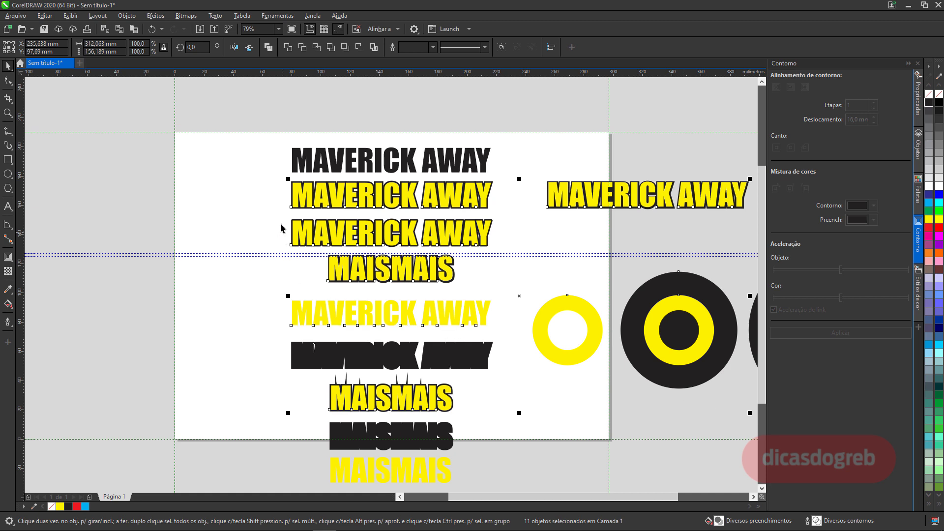
pyautogui.click(279, 205)
pyautogui.press('F2')
pyautogui.moveTo(274, 195); pyautogui.dragTo(313, 252)
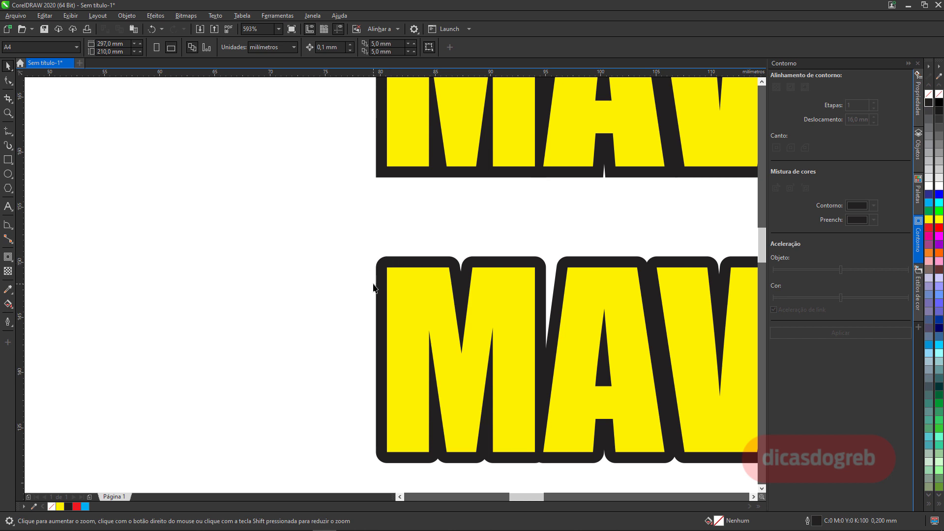
pyautogui.press('F4')
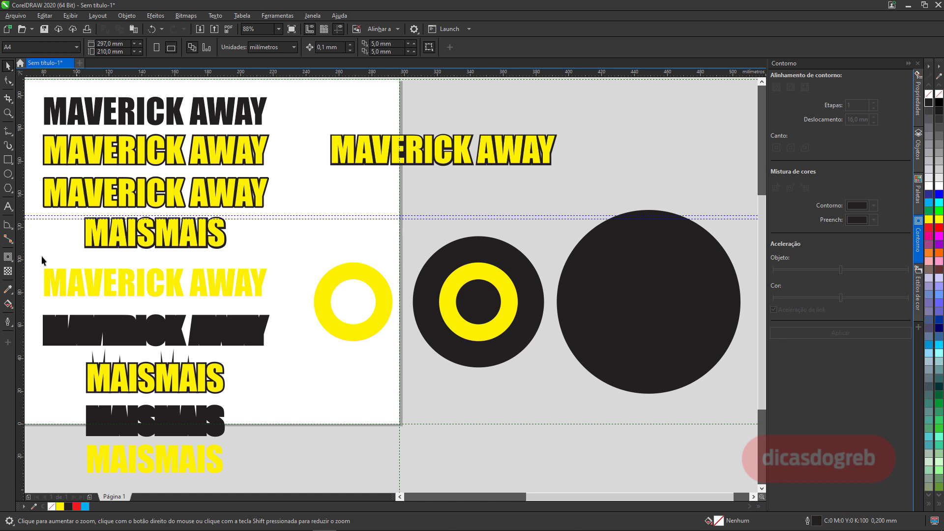